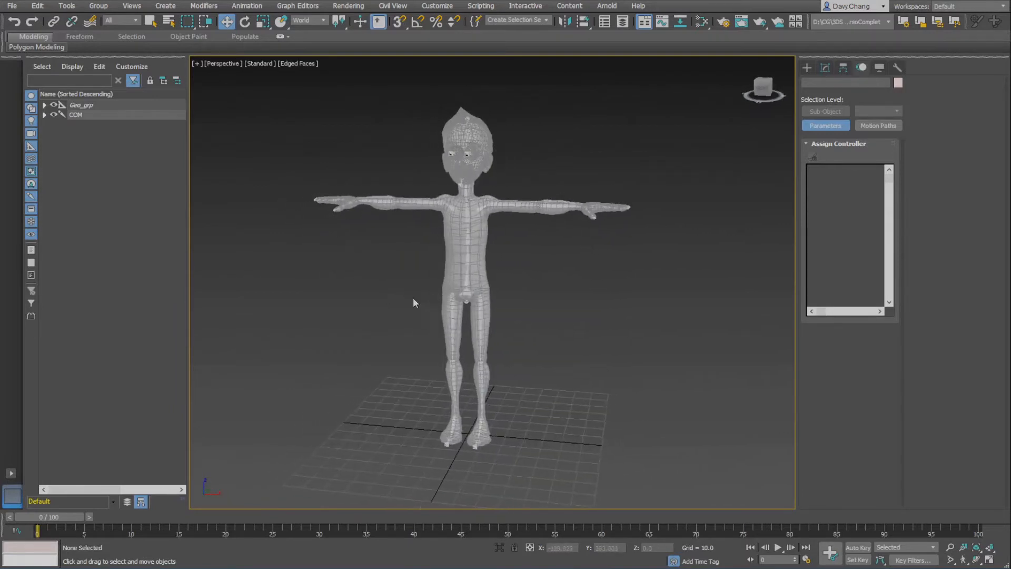
pyautogui.scroll(3, 448, 277)
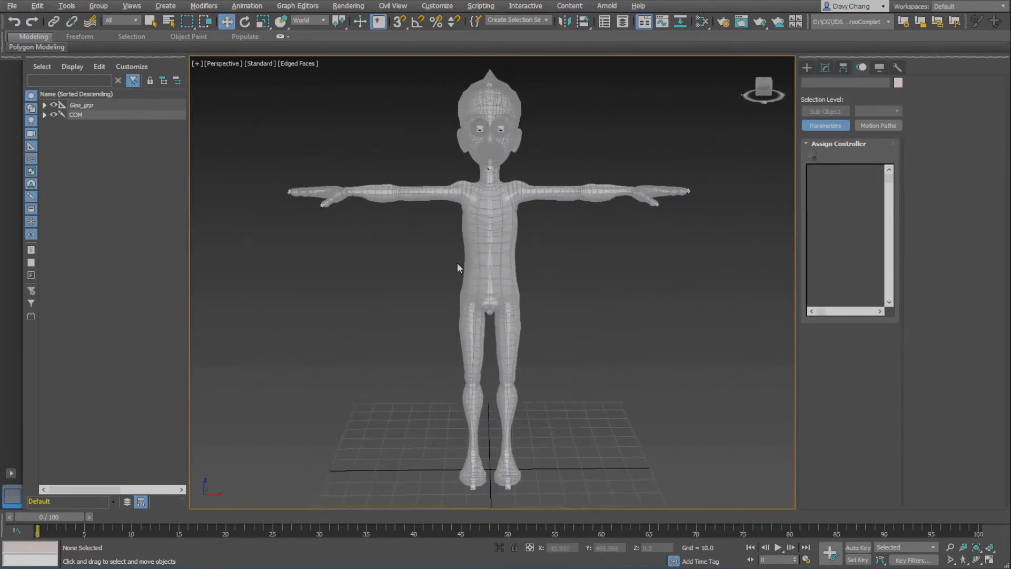
pyautogui.hotkey('ctrl', '2')
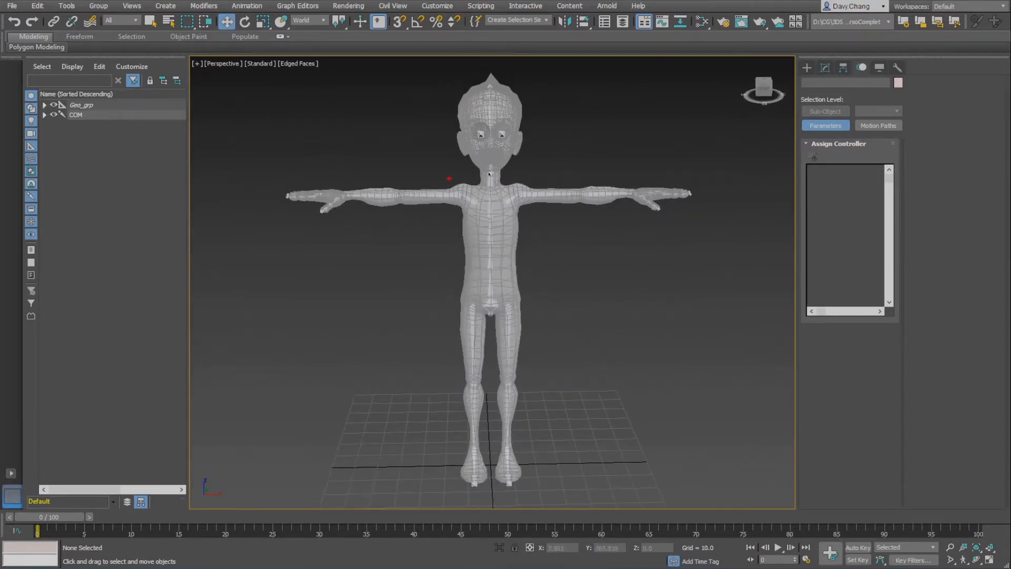
pyautogui.moveTo(454, 215); pyautogui.dragTo(477, 185)
pyautogui.moveTo(472, 318); pyautogui.dragTo(480, 299)
pyautogui.moveTo(463, 220)
pyautogui.keyDown('alt'); pyautogui.mouseDown(button='middle')
pyautogui.moveTo(486, 226)
pyautogui.moveTo(457, 223)
pyautogui.mouseUp(button='middle'); pyautogui.keyUp('alt')
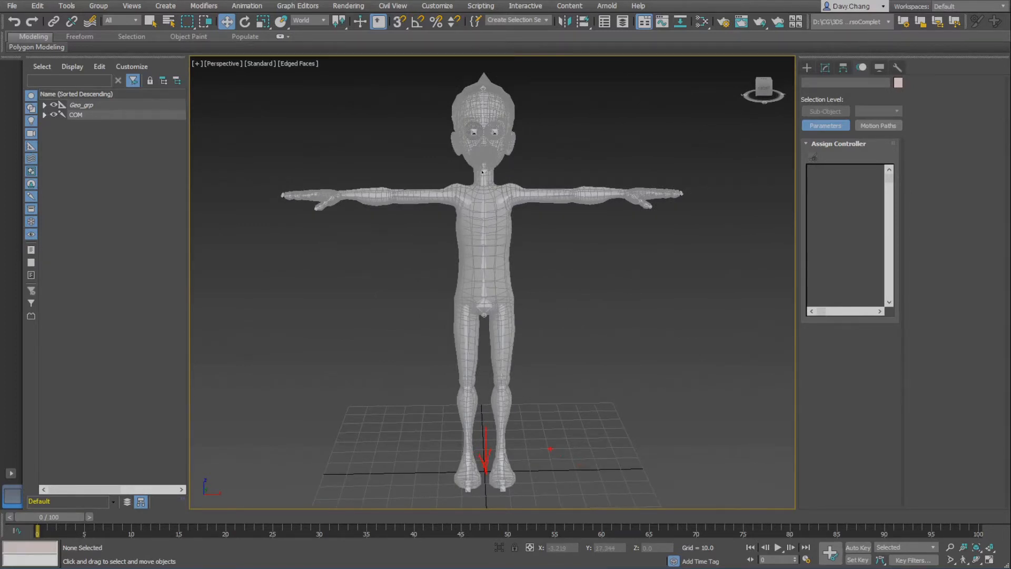
pyautogui.keyDown('alt'); pyautogui.moveTo(465, 392); pyautogui.dragTo(493, 392, button='middle'); pyautogui.keyUp('alt')
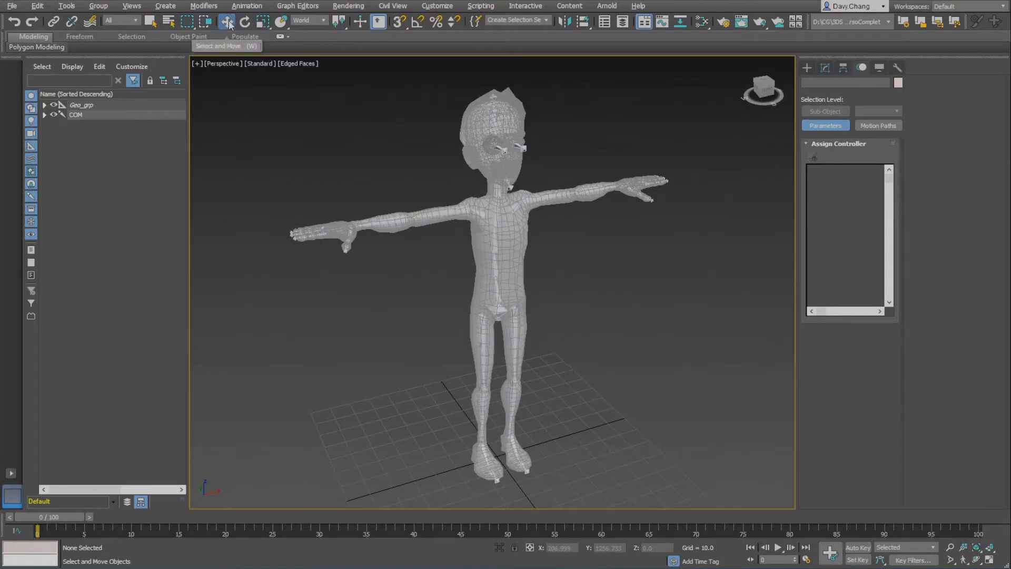
# Step: Check the rotation and scale transform values of the Epaule_D shoulder bone
pyautogui.click(461, 212)
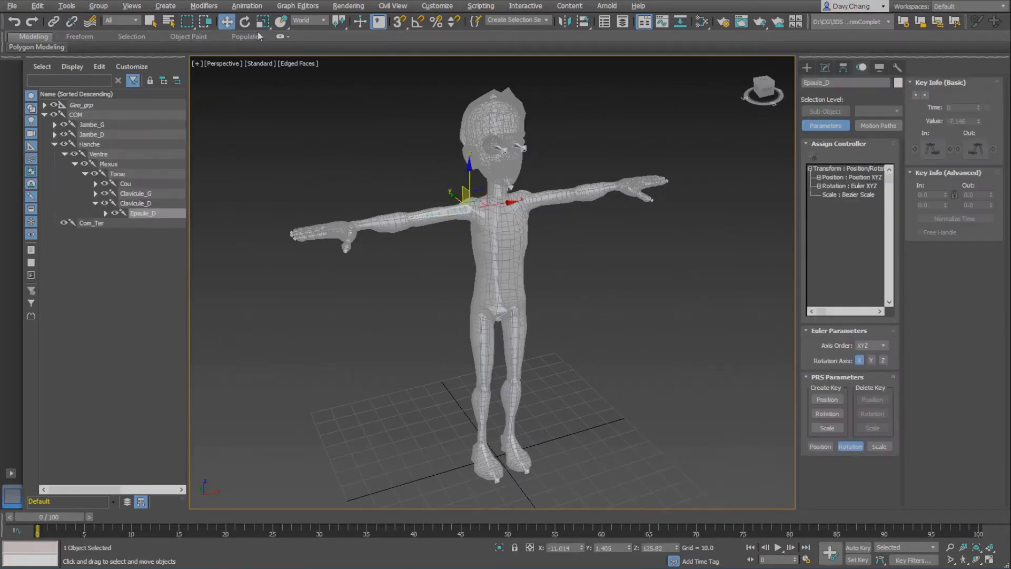
pyautogui.rightClick(245, 22)
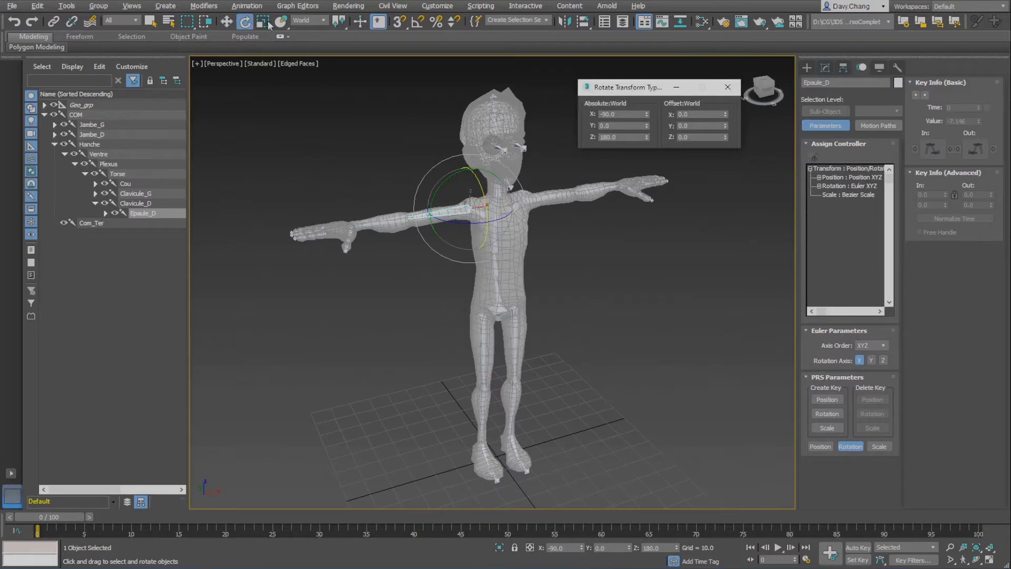
pyautogui.click(263, 22)
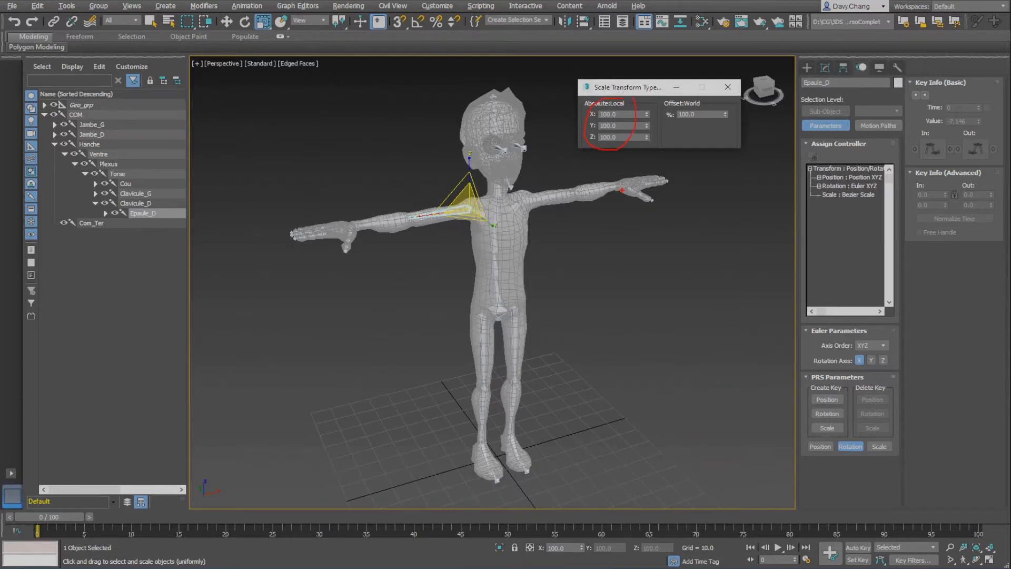
pyautogui.press('Escape')
pyautogui.click(727, 87)
# Step: Open Bone Tools and examine the Reset Stretch and Reset Scale options in the object properties, then close it
pyautogui.click(247, 6)
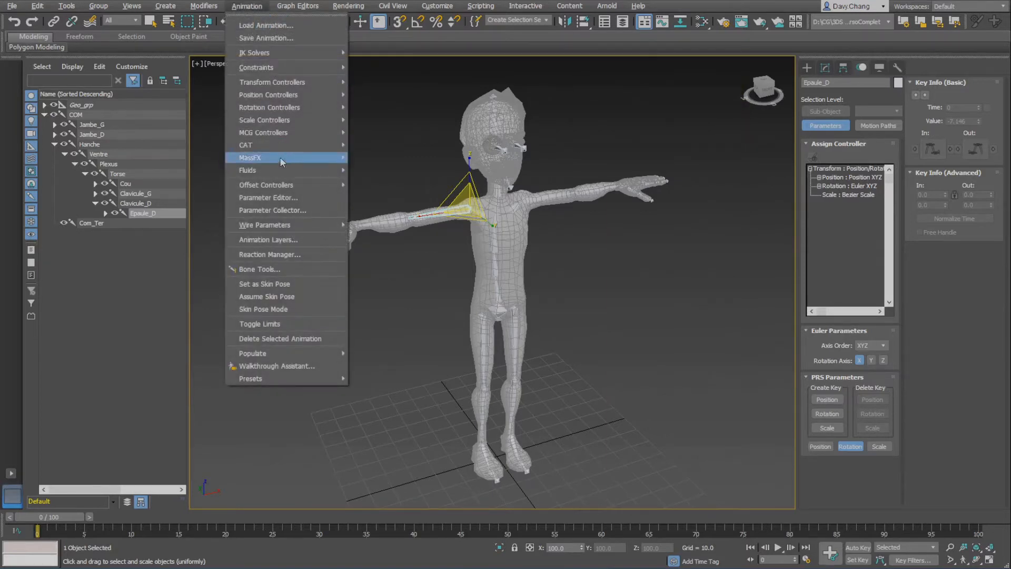
pyautogui.click(272, 255)
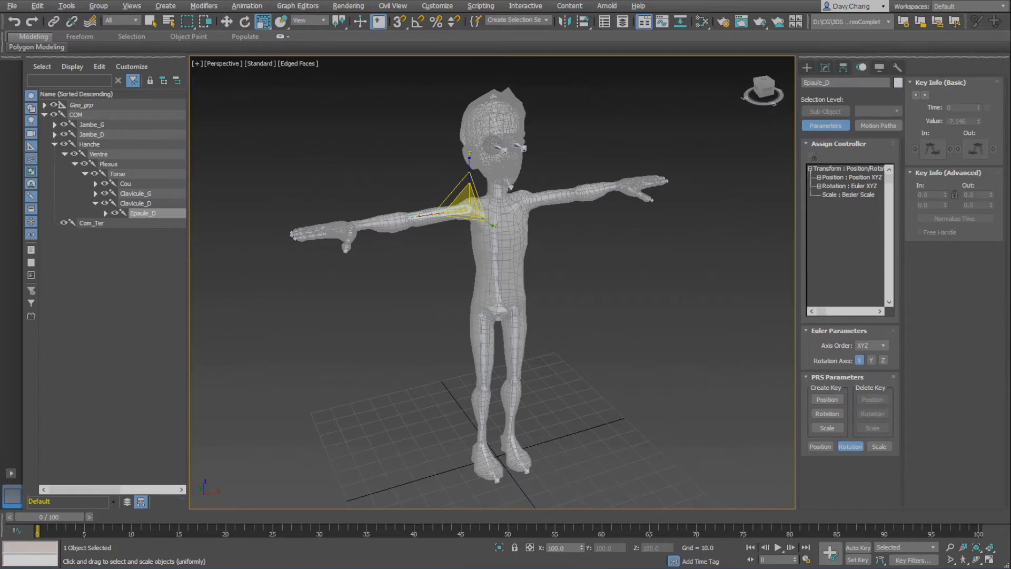
pyautogui.moveTo(118, 127); pyautogui.dragTo(281, 96)
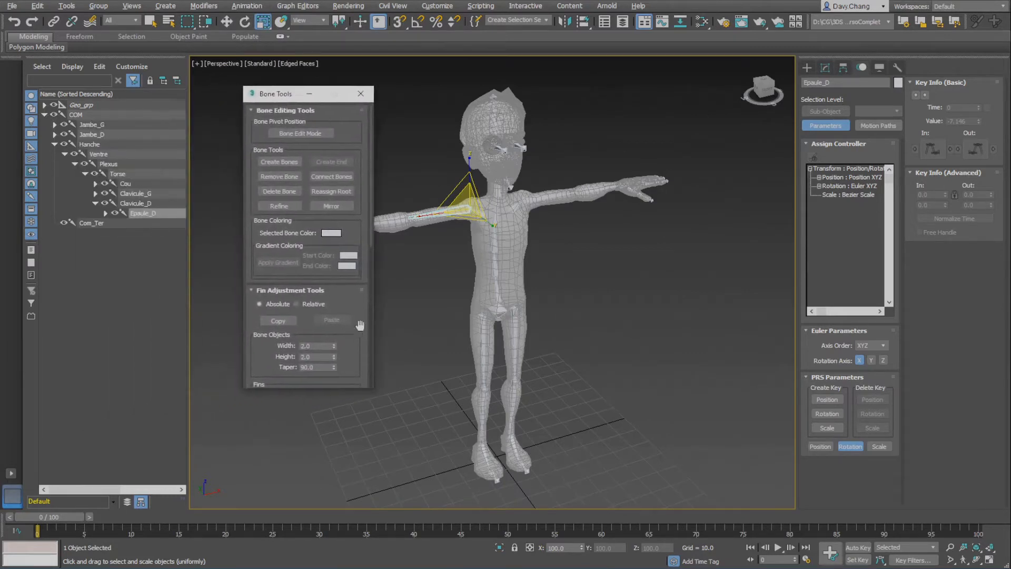
pyautogui.moveTo(358, 325); pyautogui.dragTo(371, 45)
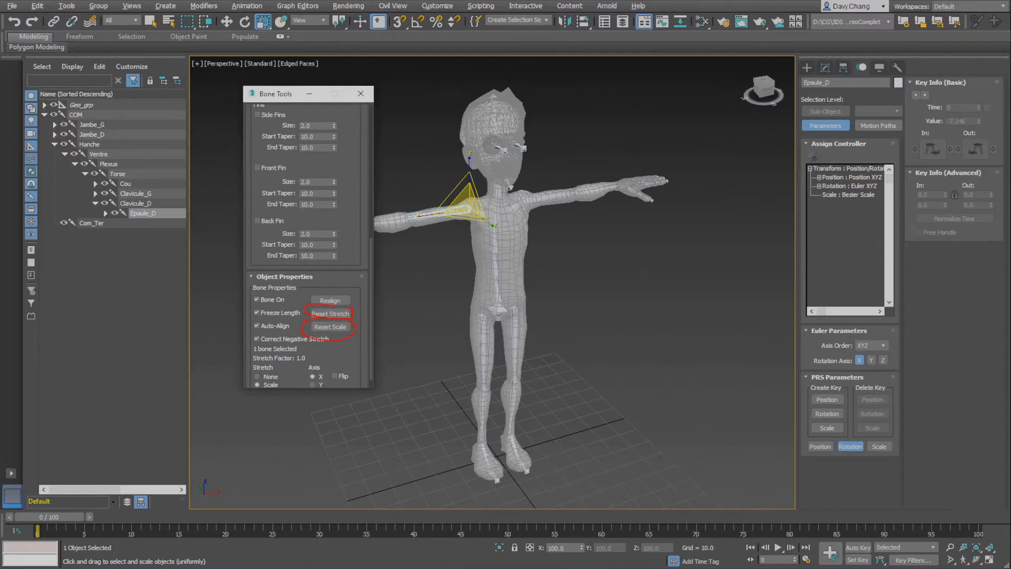
pyautogui.click(363, 94)
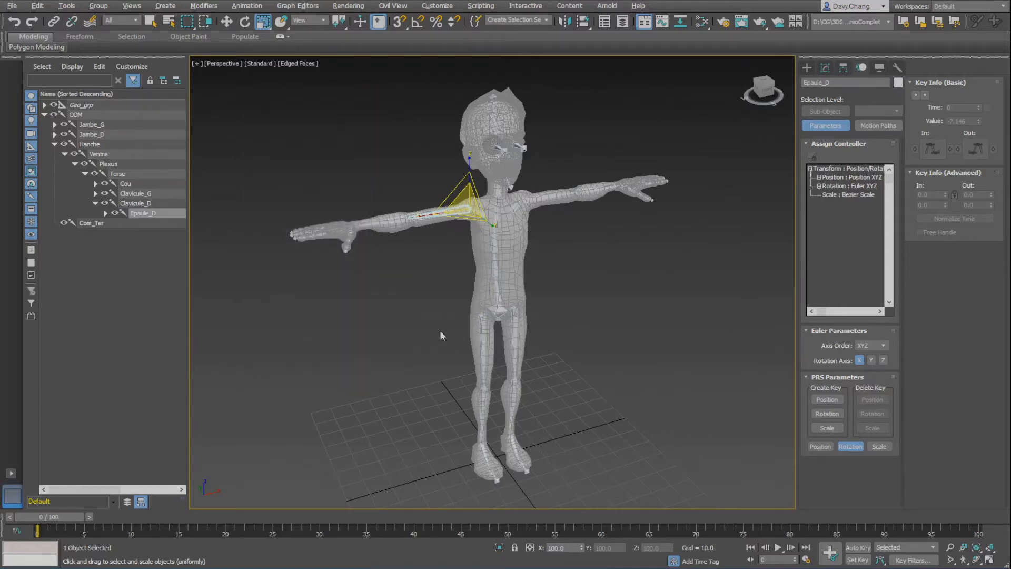
# Step: Select the Hanche hip bone with all its child bones and change their object color to red
pyautogui.press('w')
pyautogui.keyDown('alt'); pyautogui.moveTo(440, 331); pyautogui.dragTo(382, 315, button='middle'); pyautogui.keyUp('alt')
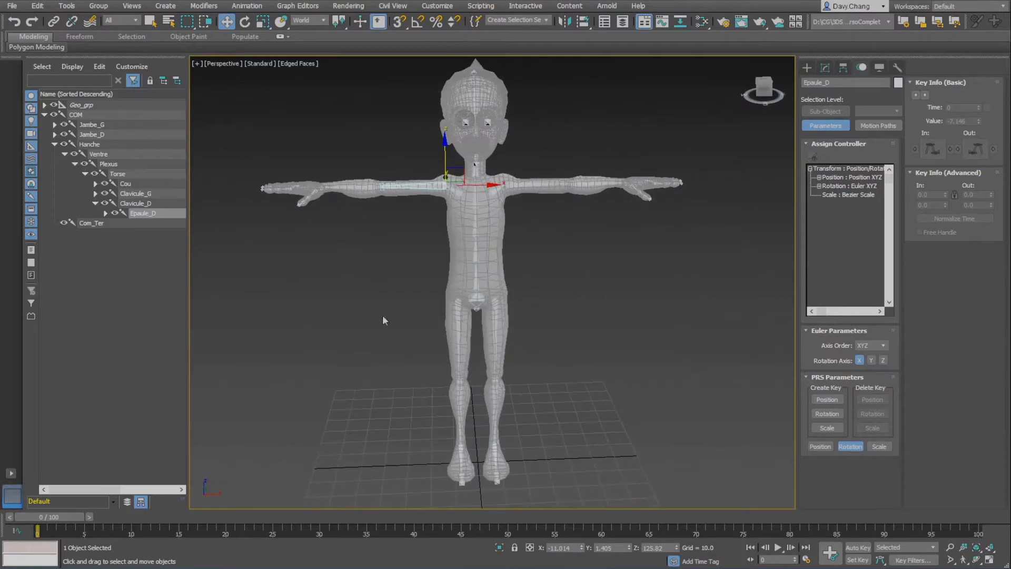
pyautogui.keyDown('alt'); pyautogui.moveTo(555, 192); pyautogui.dragTo(455, 321, button='middle'); pyautogui.keyUp('alt')
pyautogui.scroll(2, 539, 235)
pyautogui.scroll(3, 527, 284)
pyautogui.scroll(3, 465, 276)
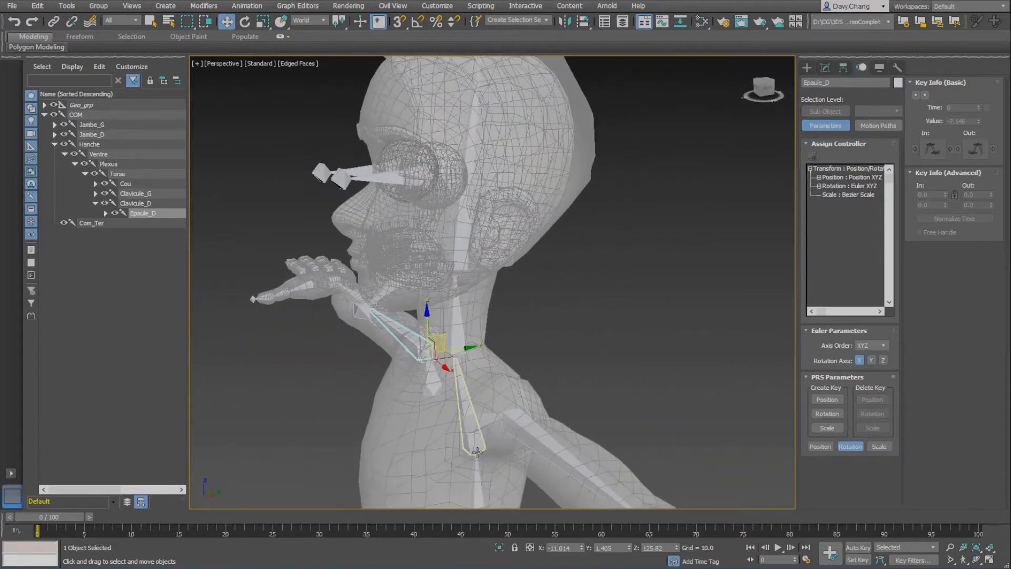
pyautogui.scroll(-6, 477, 452)
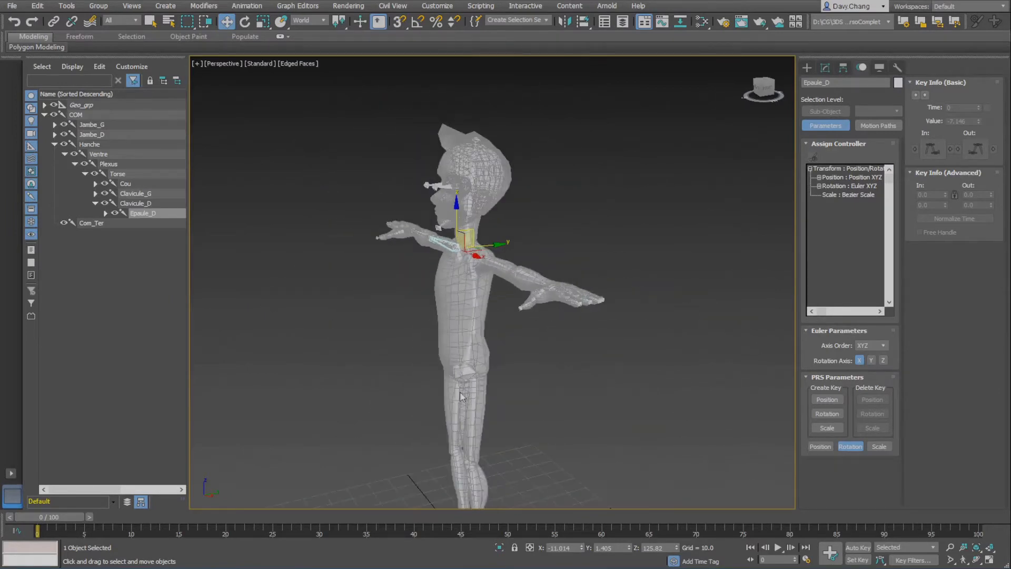
pyautogui.doubleClick(465, 369)
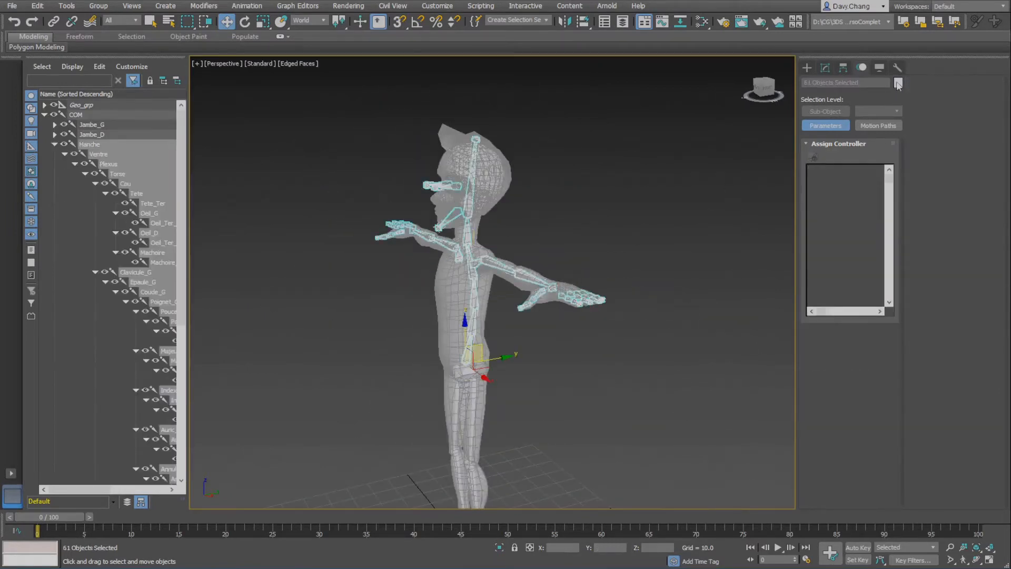
pyautogui.click(898, 83)
pyautogui.click(394, 276)
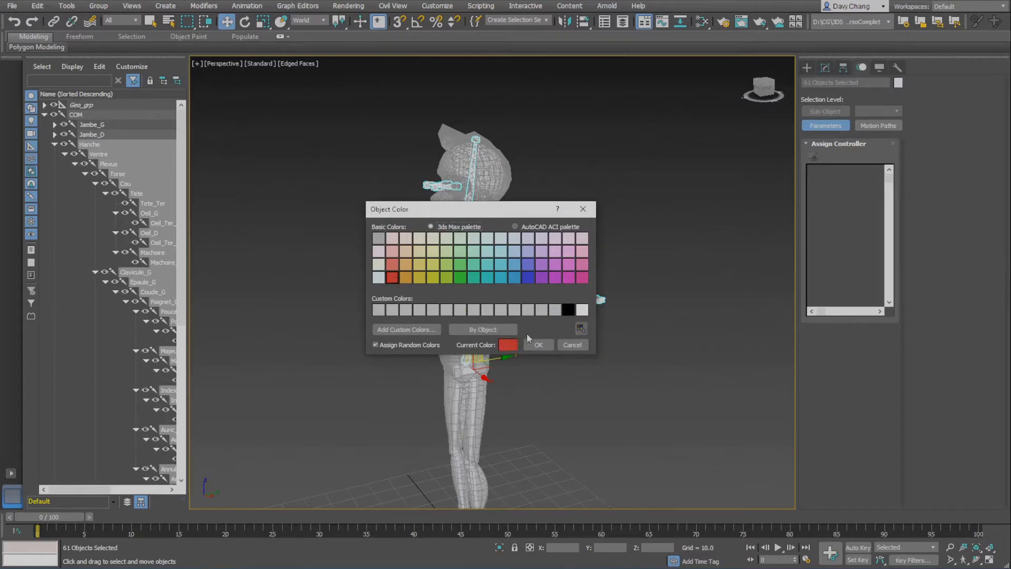
pyautogui.click(536, 344)
pyautogui.click(521, 232)
# Step: Inspect the neck, head, eye and jaw bones of the character one by one
pyautogui.scroll(10, 521, 232)
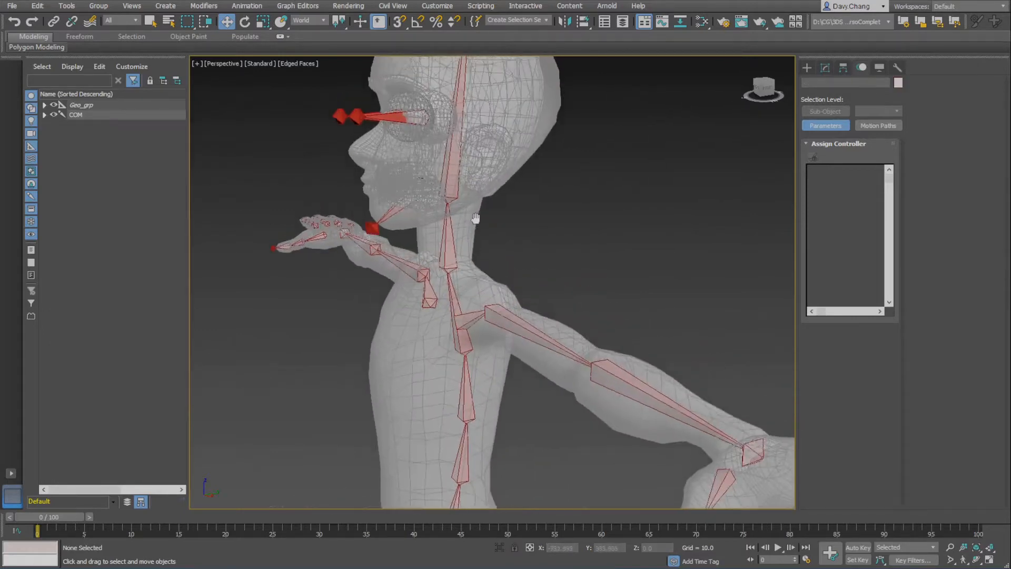
pyautogui.keyDown('alt'); pyautogui.moveTo(502, 254); pyautogui.dragTo(518, 250, button='middle'); pyautogui.keyUp('alt')
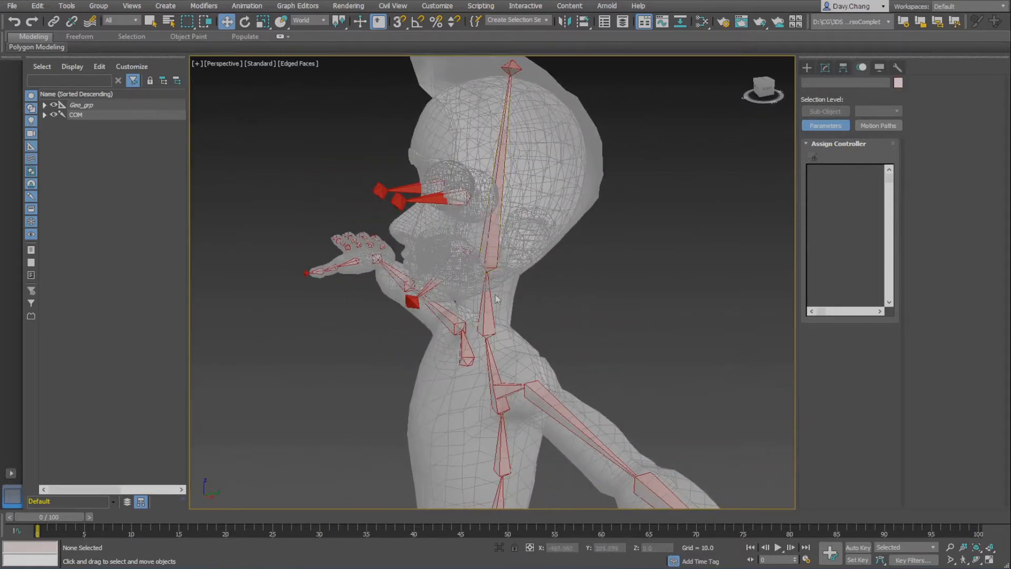
pyautogui.click(489, 311)
pyautogui.click(491, 259)
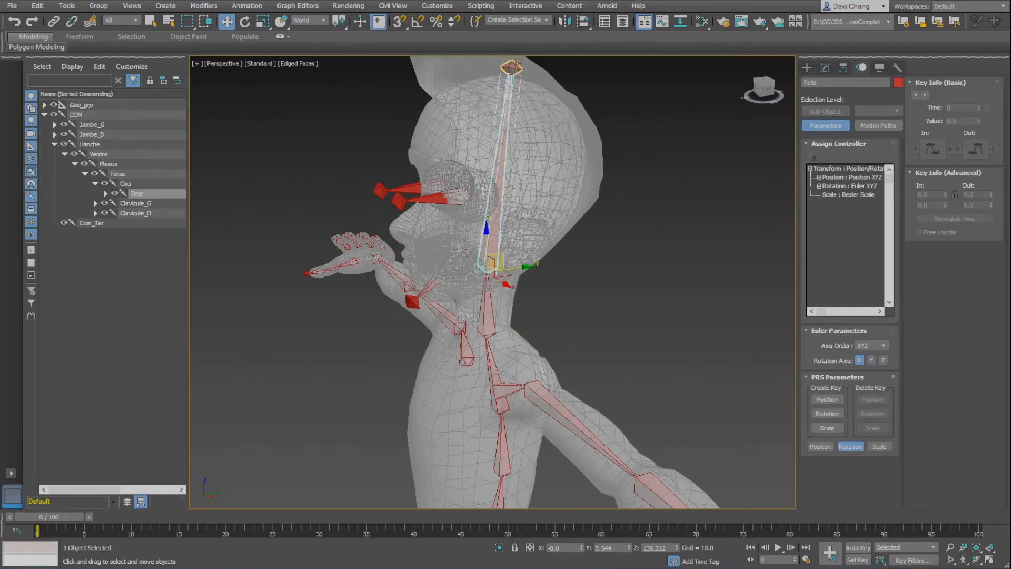
pyautogui.click(418, 189)
pyautogui.click(419, 189)
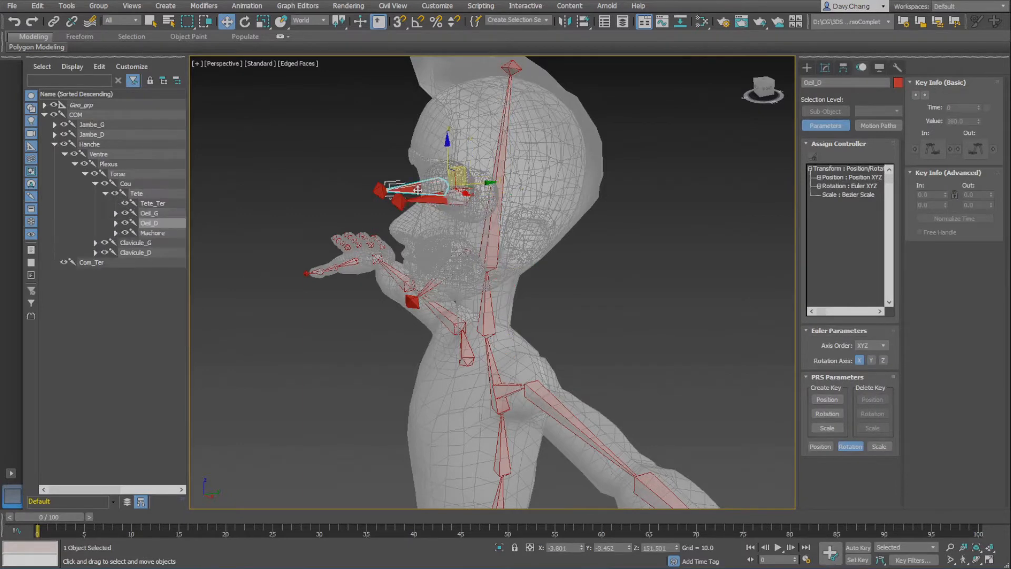
pyautogui.click(433, 275)
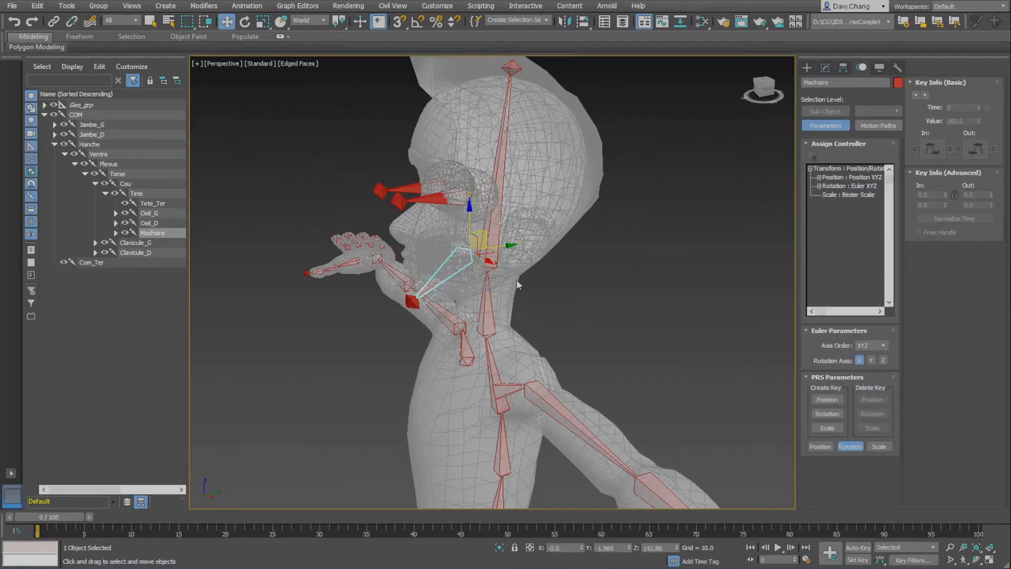
pyautogui.click(532, 287)
# Step: Create a small circle spline on the grid in front of the character's feet
pyautogui.keyDown('alt'); pyautogui.moveTo(515, 282); pyautogui.dragTo(508, 203, button='middle'); pyautogui.keyUp('alt')
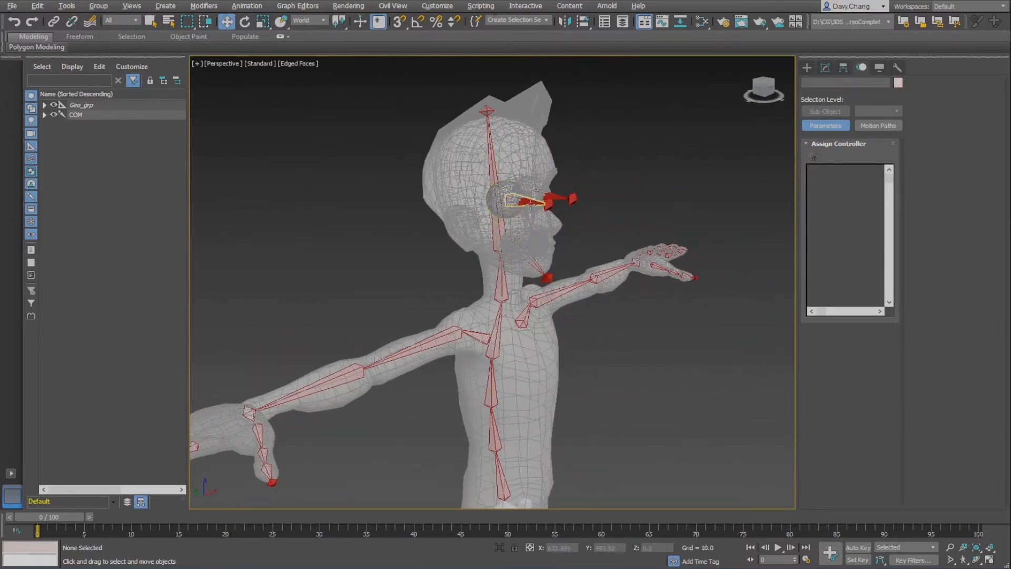
pyautogui.scroll(-2, 564, 303)
pyautogui.moveTo(545, 335); pyautogui.dragTo(519, 298, button='middle')
pyautogui.scroll(-3, 539, 271)
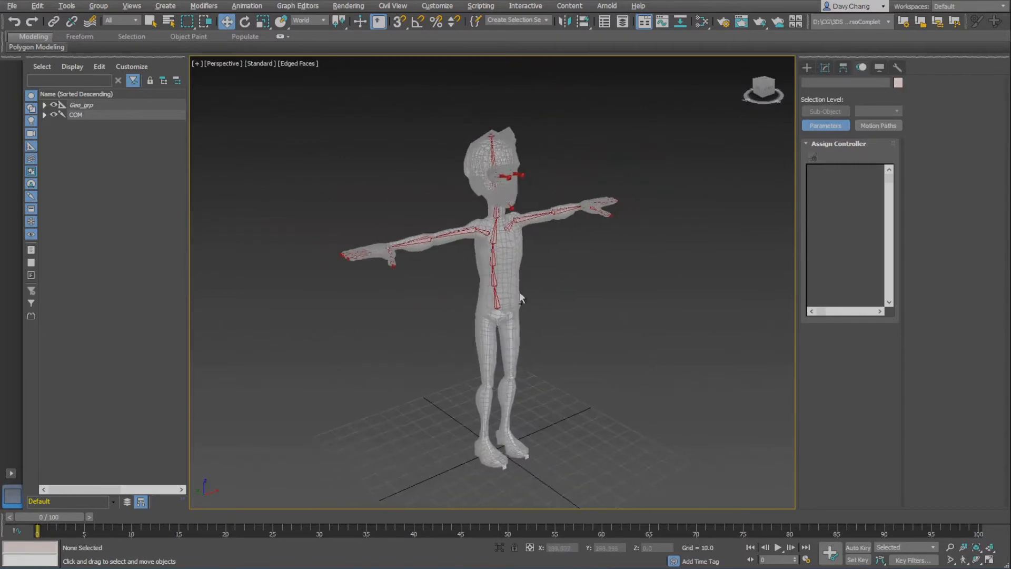
pyautogui.click(804, 67)
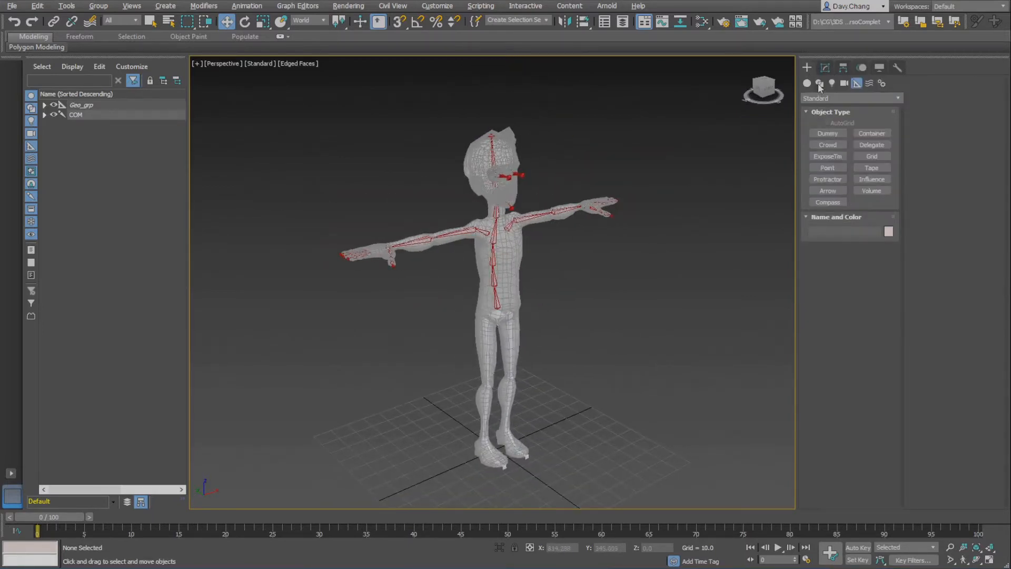
pyautogui.click(819, 83)
pyautogui.click(827, 153)
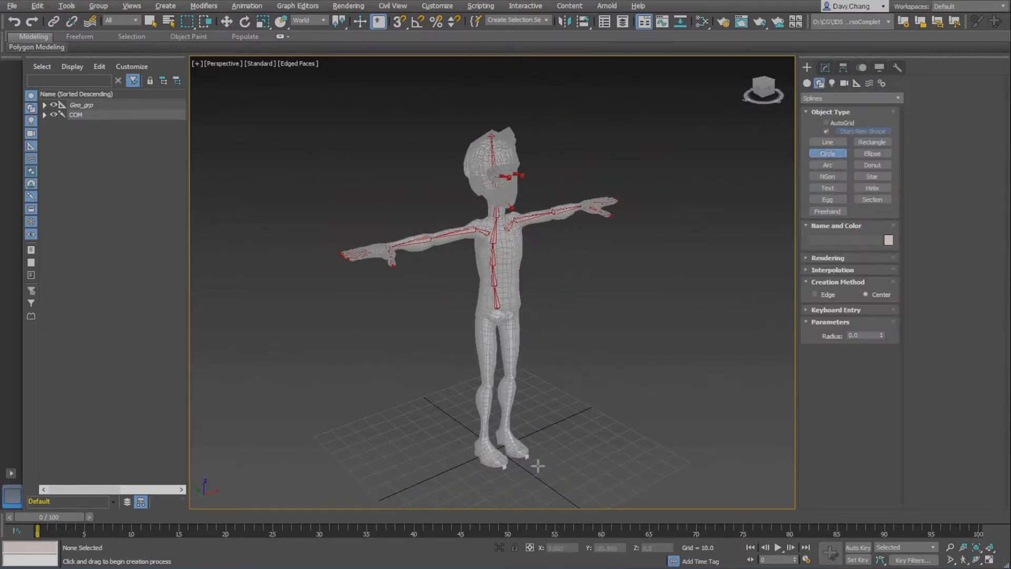
pyautogui.moveTo(535, 468); pyautogui.dragTo(538, 472)
pyautogui.press('w')
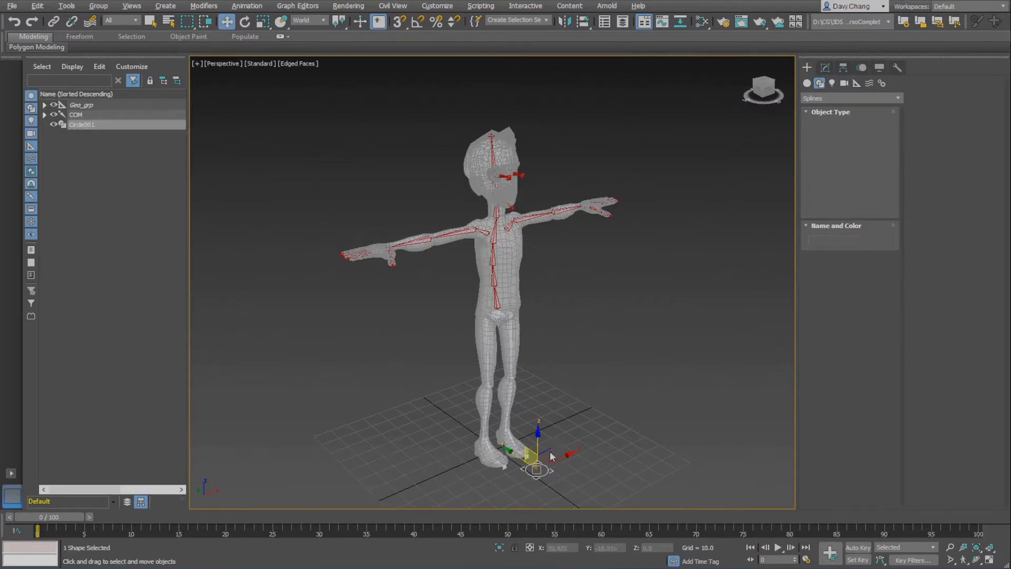
# Step: Align the circle to the end bone of the character's right eye
pyautogui.scroll(6, 531, 271)
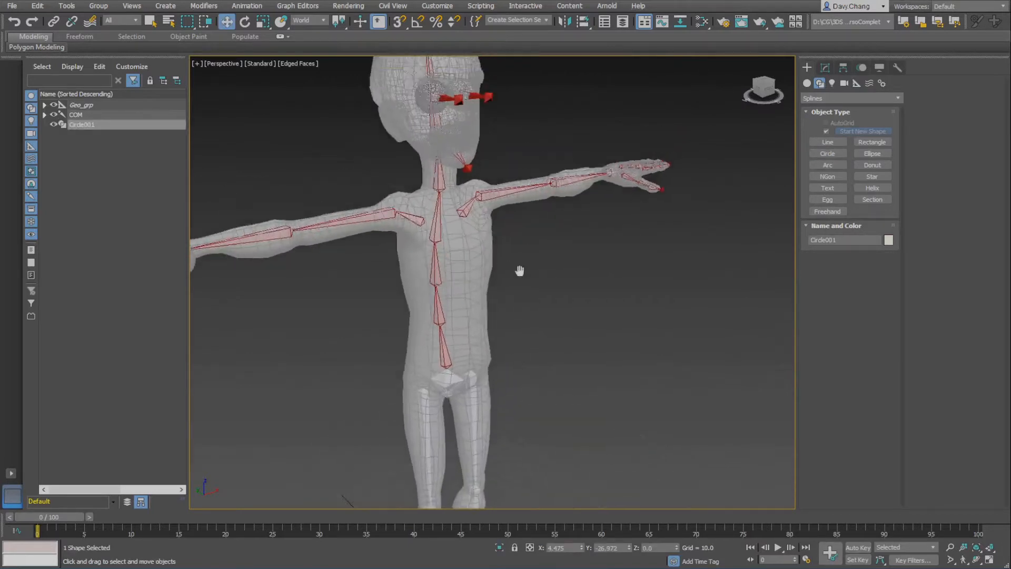
pyautogui.hotkey('alt', 'a')
pyautogui.click(497, 234)
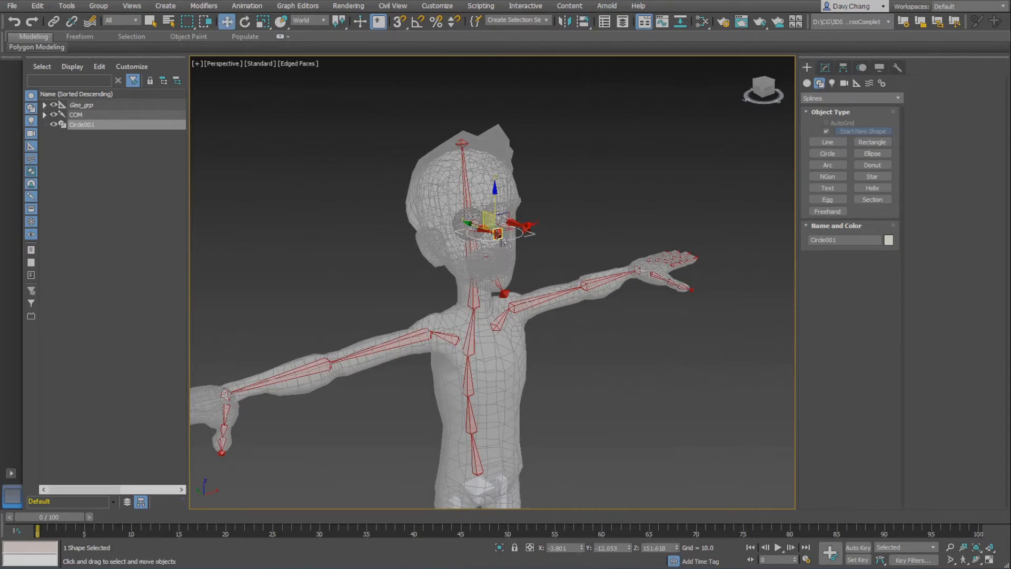
# Step: Turn on angle snap and rotate the circle about the X axis until it stands upright, facing forward
pyautogui.keyDown('alt'); pyautogui.moveTo(517, 267); pyautogui.dragTo(558, 270, button='middle'); pyautogui.keyUp('alt')
pyautogui.scroll(3, 543, 250)
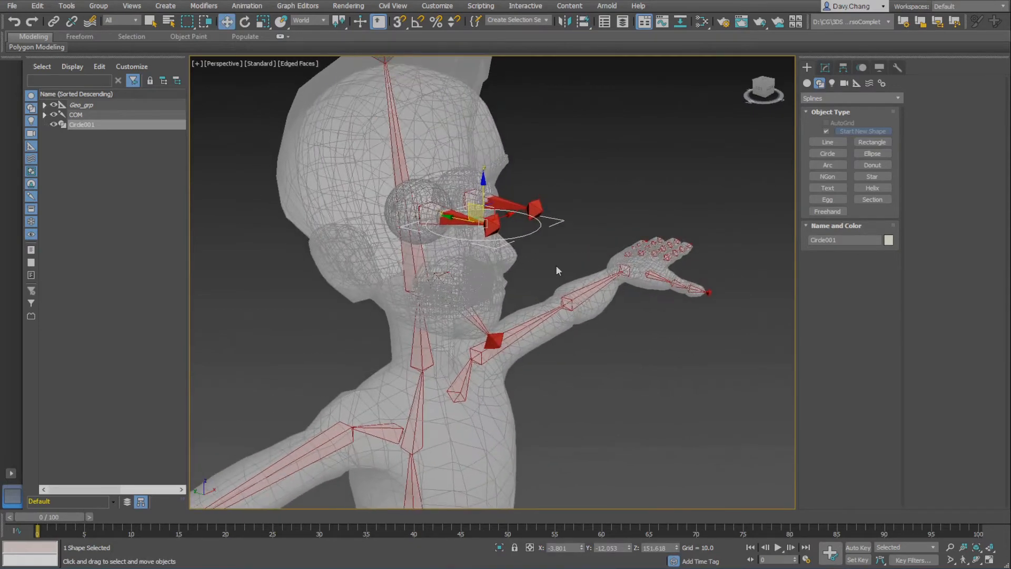
pyautogui.press('e')
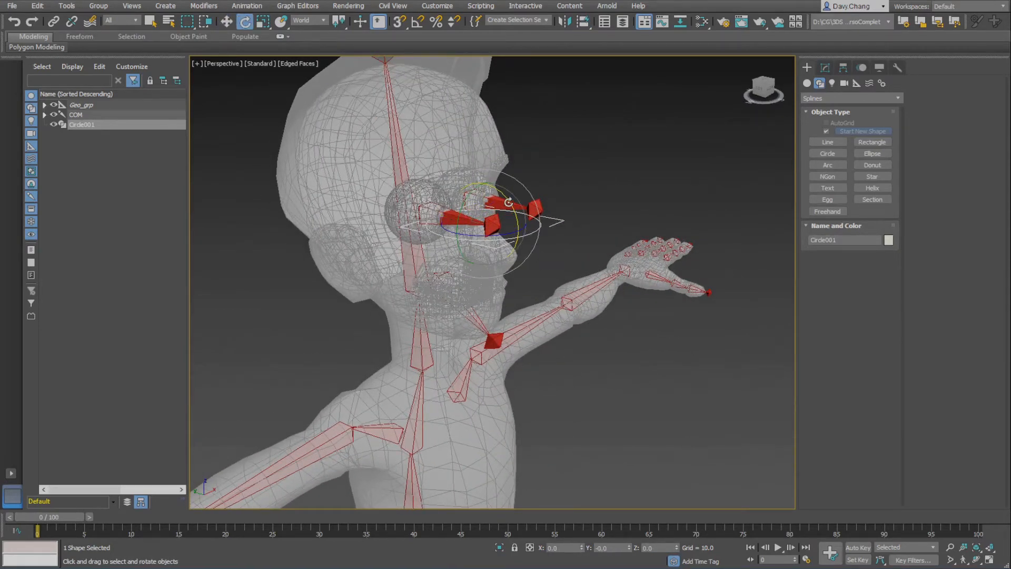
pyautogui.press('a')
pyautogui.moveTo(509, 202); pyautogui.dragTo(522, 254)
pyautogui.press('w')
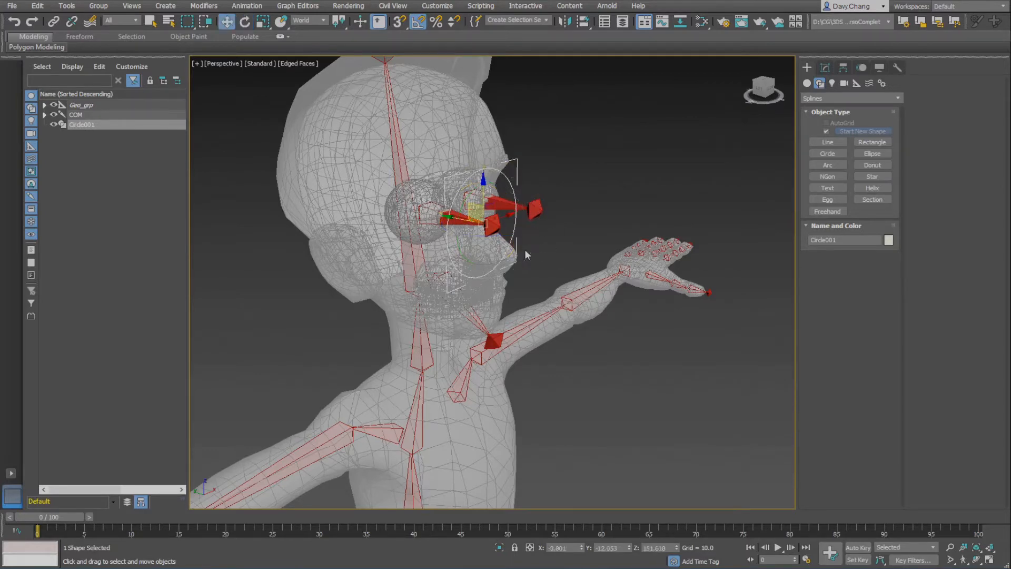
# Step: In the front view, convert the circle around the character's right eye to an Editable Spline
pyautogui.keyDown('alt'); pyautogui.moveTo(525, 248); pyautogui.dragTo(447, 231, button='middle'); pyautogui.keyUp('alt')
pyautogui.hotkey('alt', 'w')
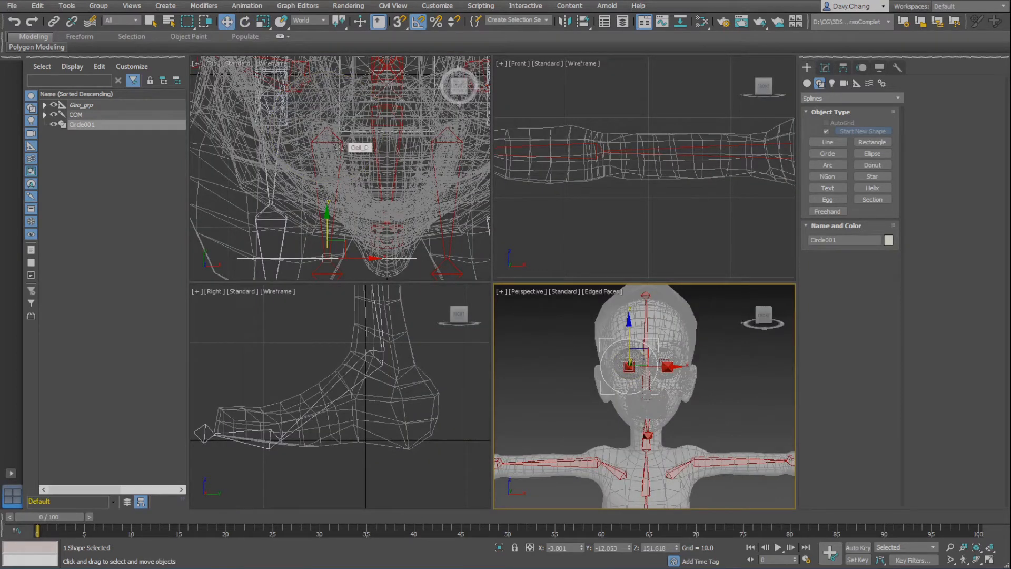
pyautogui.hotkey('alt', 'w')
pyautogui.scroll(-3, 666, 189)
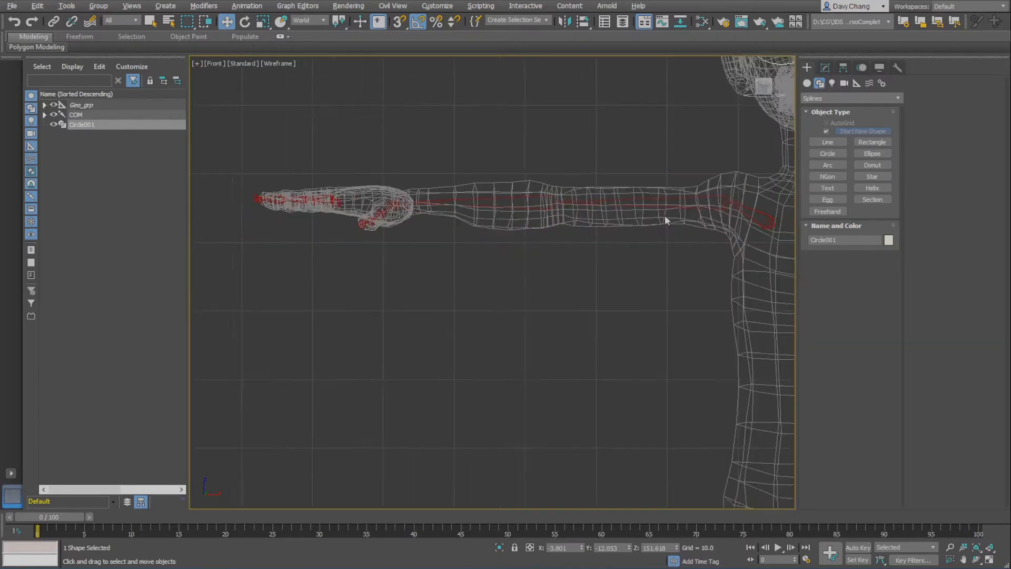
pyautogui.moveTo(664, 215); pyautogui.dragTo(492, 352, button='middle')
pyautogui.scroll(2, 584, 195)
pyautogui.moveTo(585, 196); pyautogui.dragTo(513, 255, button='middle')
pyautogui.scroll(3, 514, 252)
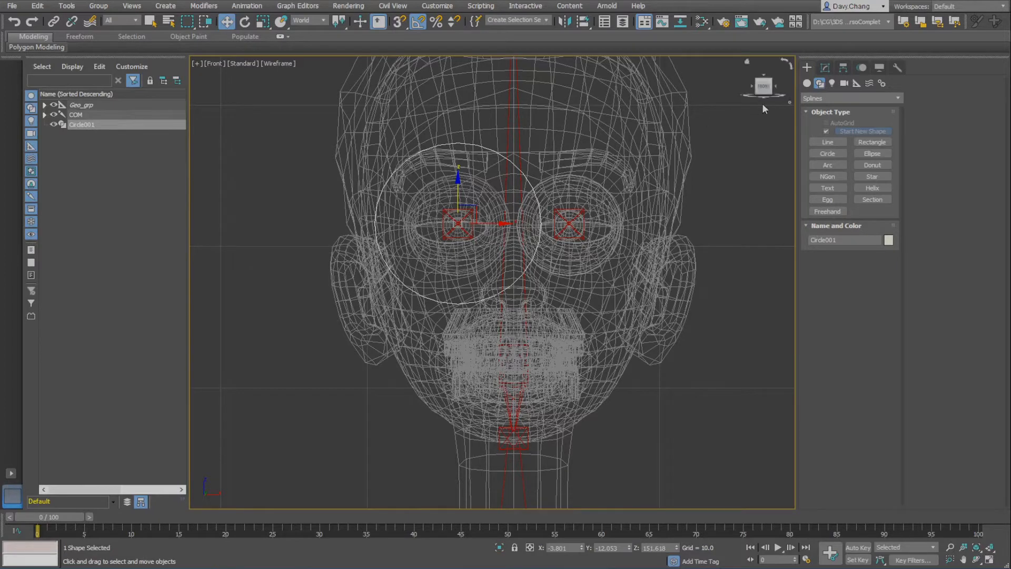
pyautogui.click(826, 68)
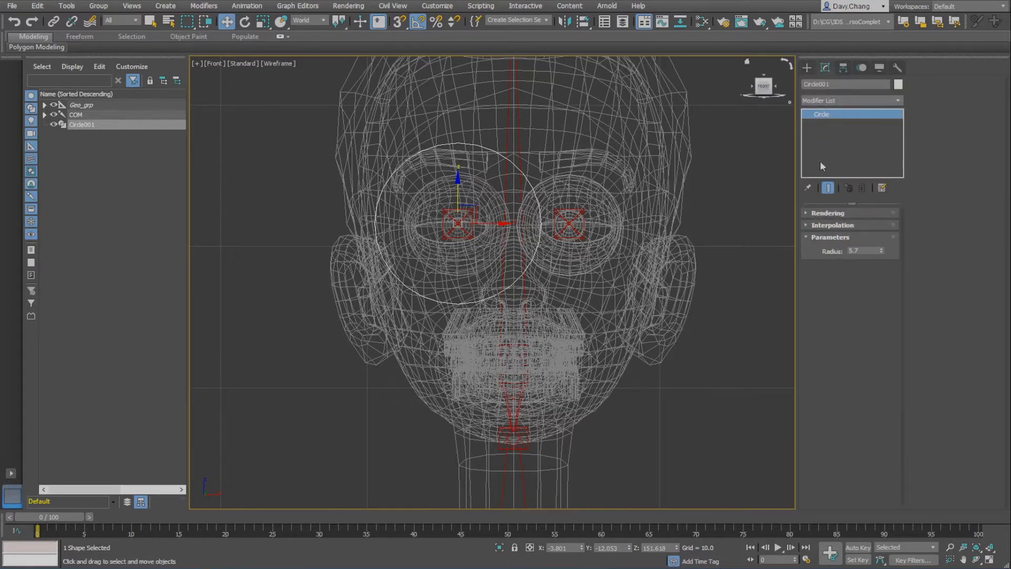
pyautogui.rightClick(824, 119)
pyautogui.click(873, 185)
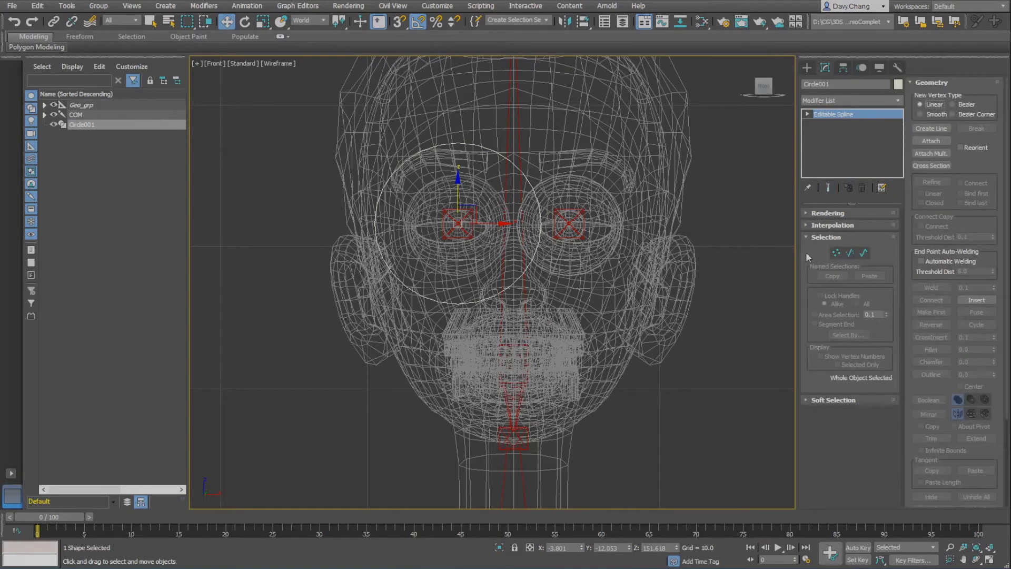
# Step: Scale all four circle vertices uniformly about their common center until the circle fits the right eye, then check the object's scale values
pyautogui.click(836, 253)
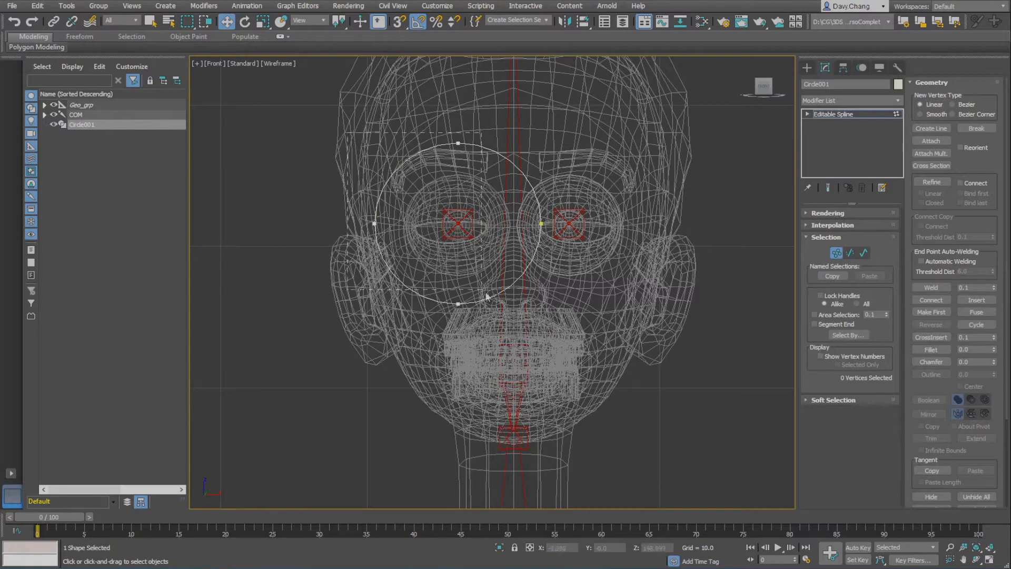
pyautogui.moveTo(486, 293); pyautogui.dragTo(548, 315)
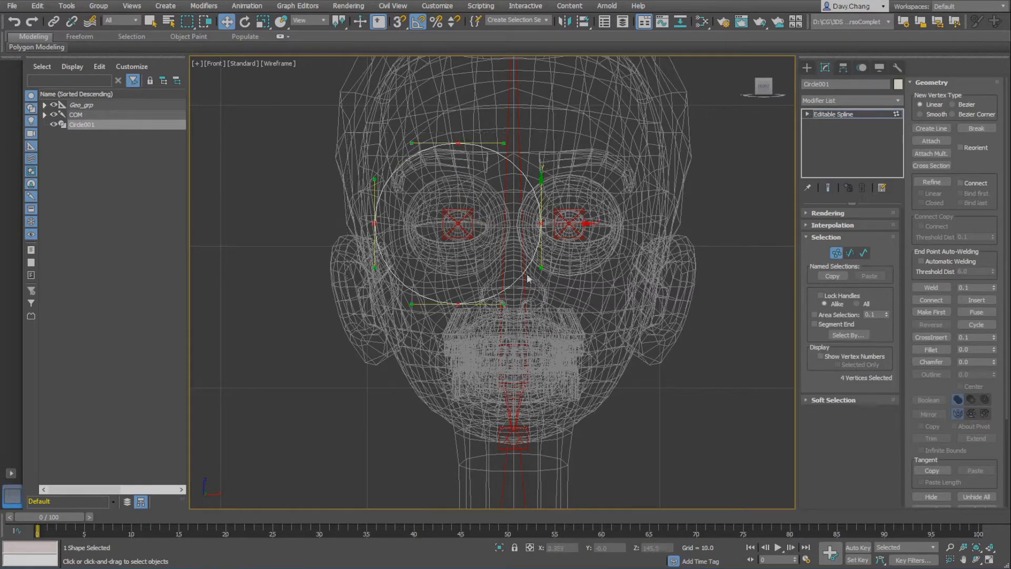
pyautogui.press('r')
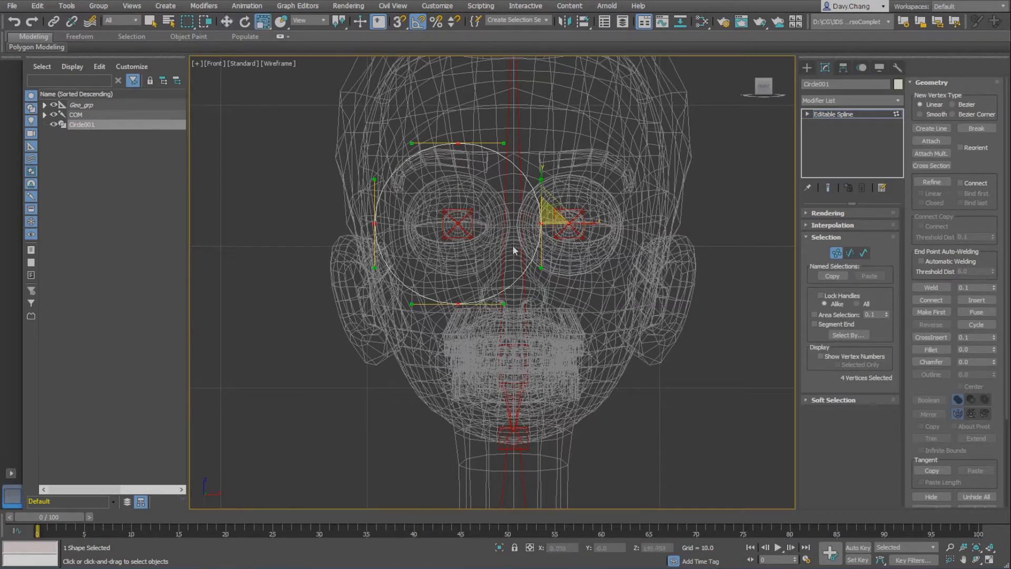
pyautogui.moveTo(339, 21); pyautogui.dragTo(338, 39)
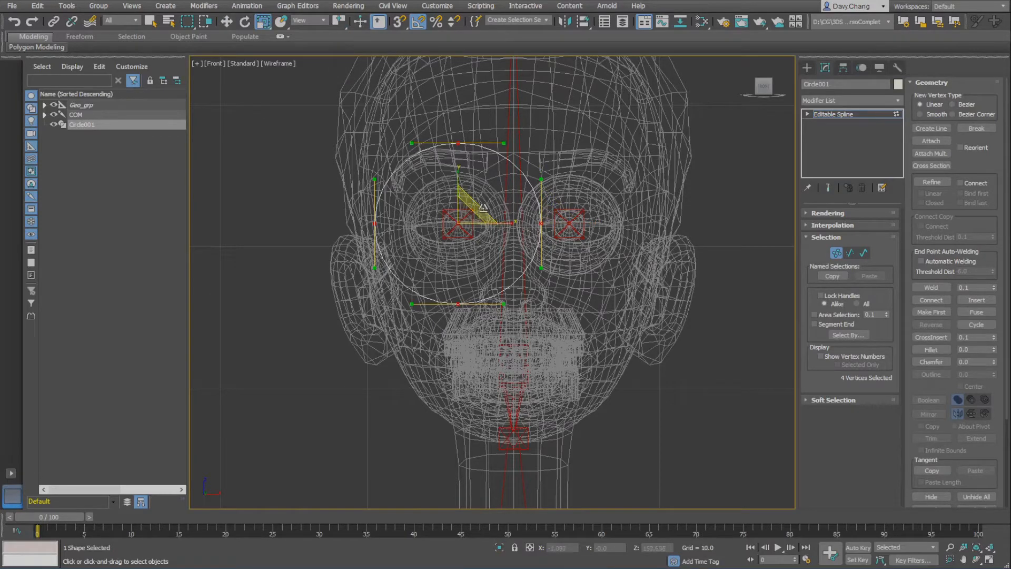
pyautogui.moveTo(481, 207); pyautogui.dragTo(440, 236)
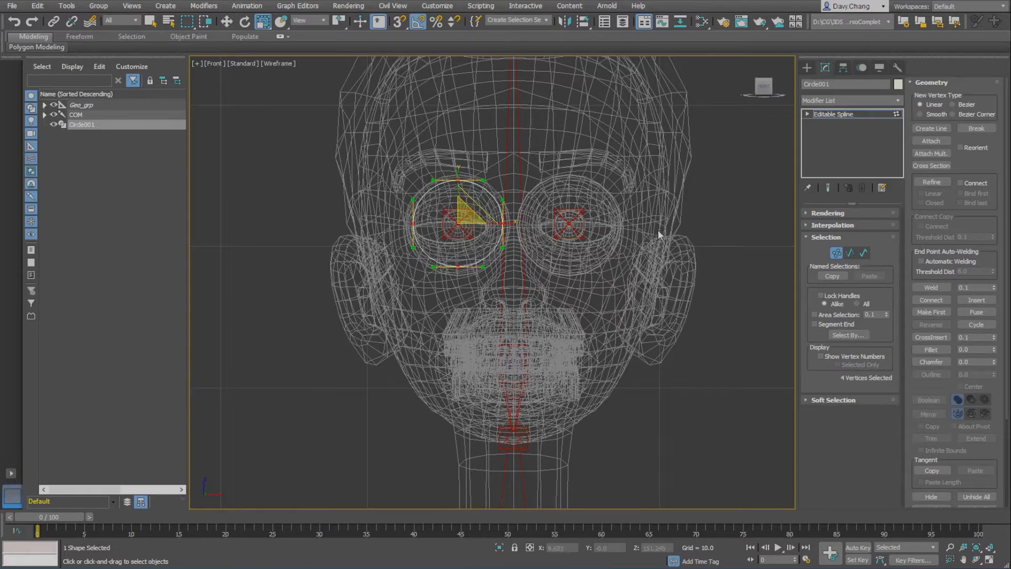
pyautogui.click(836, 254)
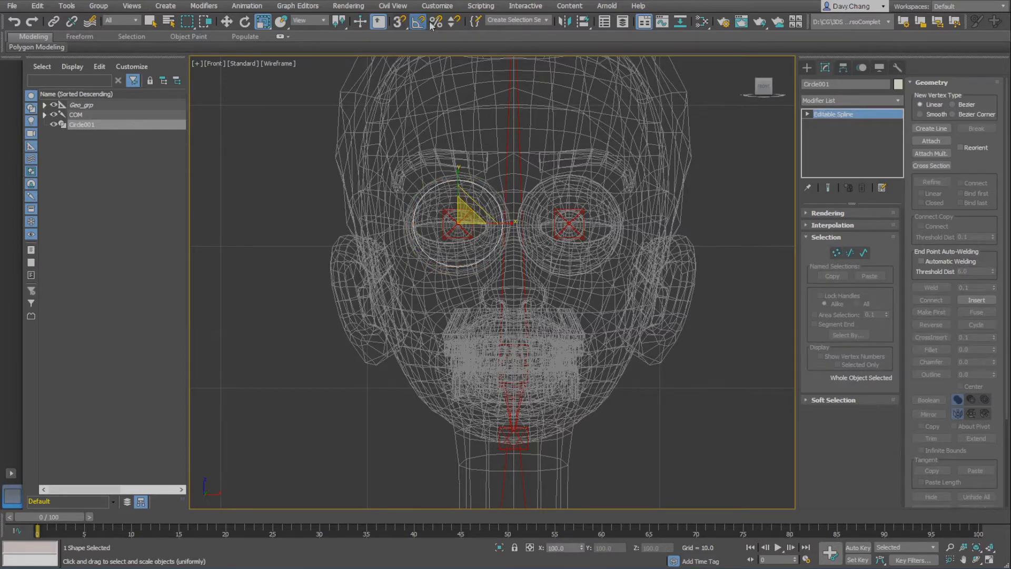
pyautogui.rightClick(268, 27)
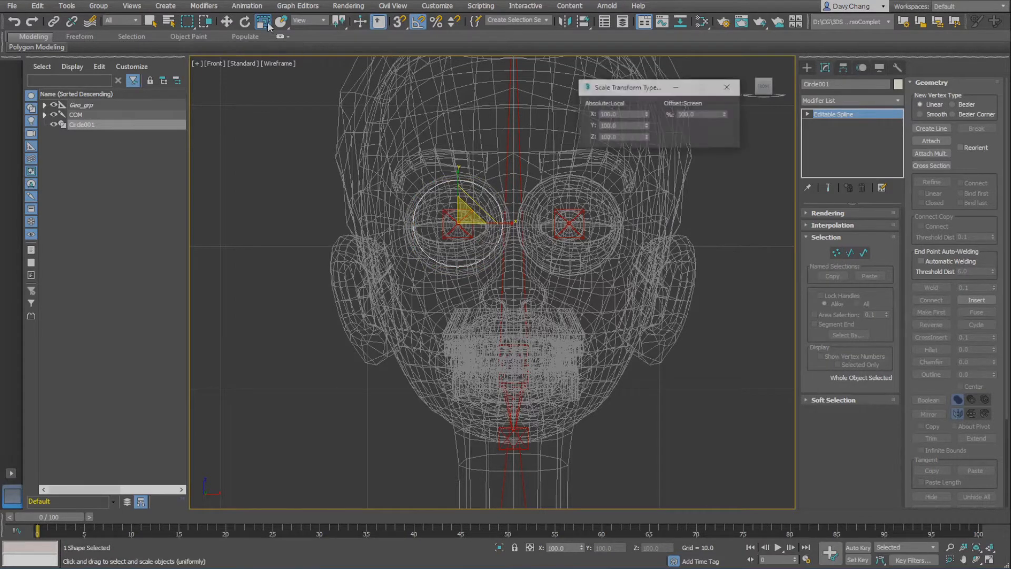
pyautogui.moveTo(622, 93); pyautogui.dragTo(571, 167)
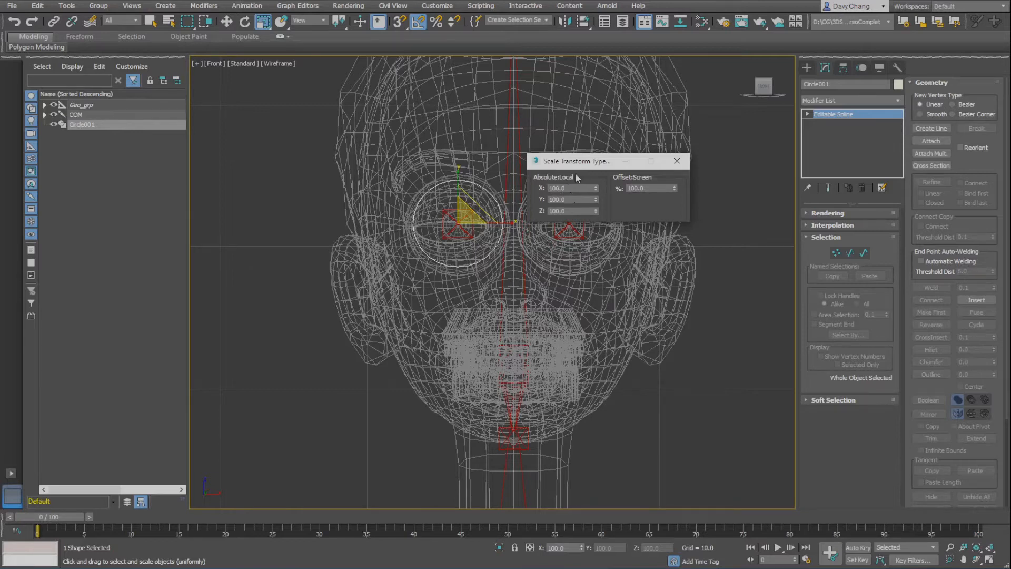
pyautogui.click(676, 162)
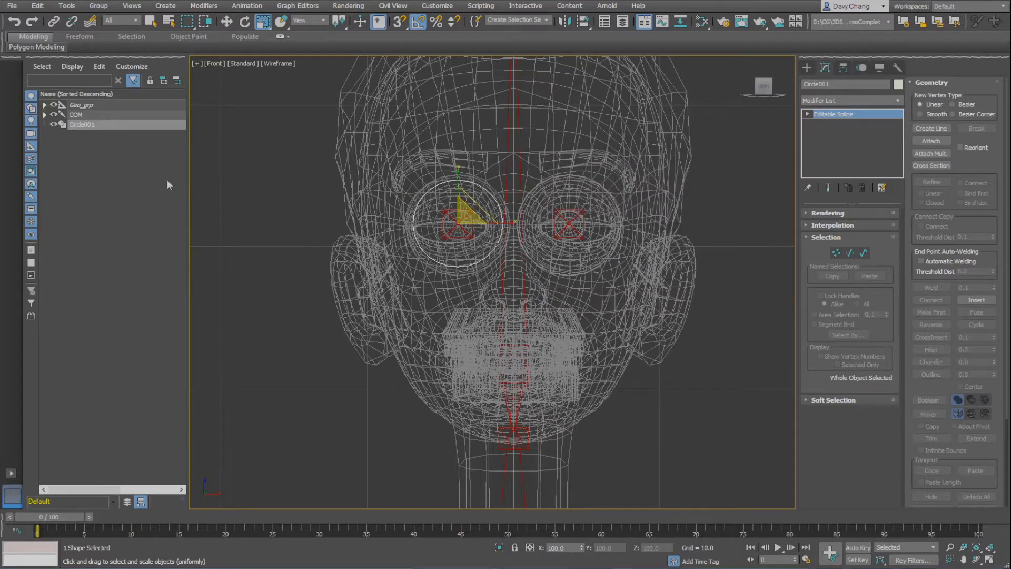
# Step: Rename the circle as Ctrl_Oeil_D
pyautogui.click(89, 127)
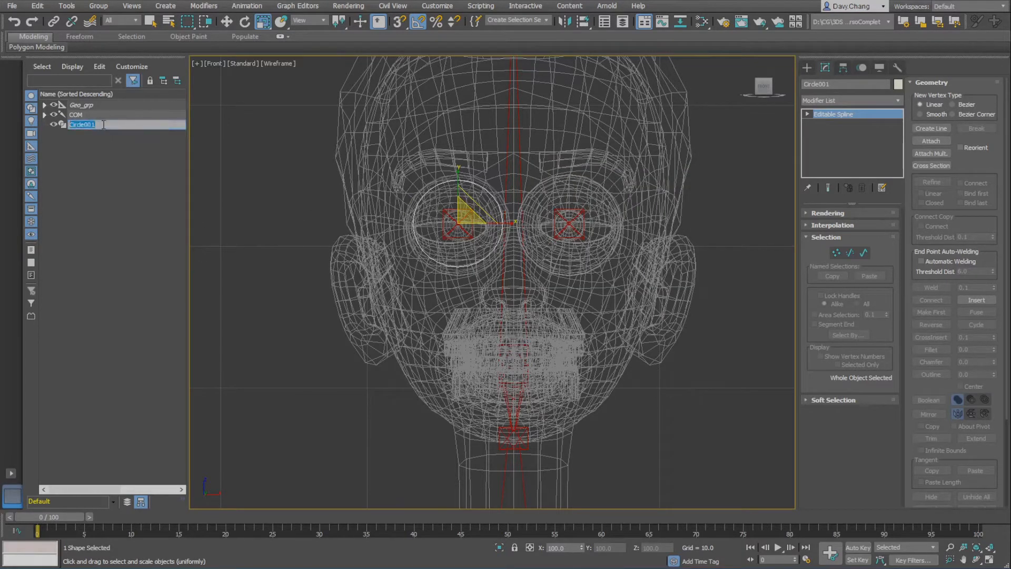
pyautogui.press('BackSpace')
pyautogui.press('Return')
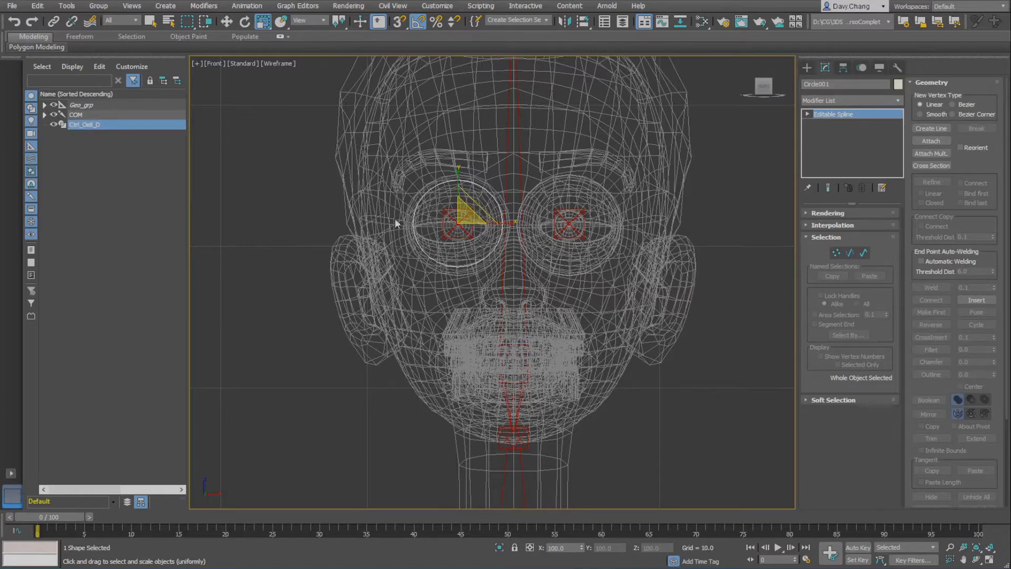
pyautogui.press('w')
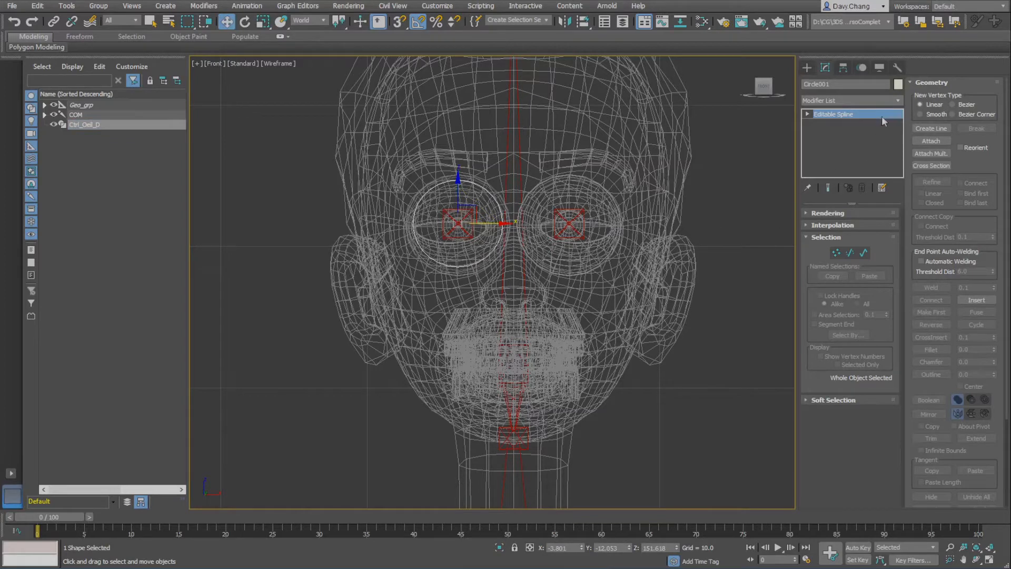
# Step: Change the object color of the Ctrl_Oeil_D circle to red and deselect it
pyautogui.click(898, 86)
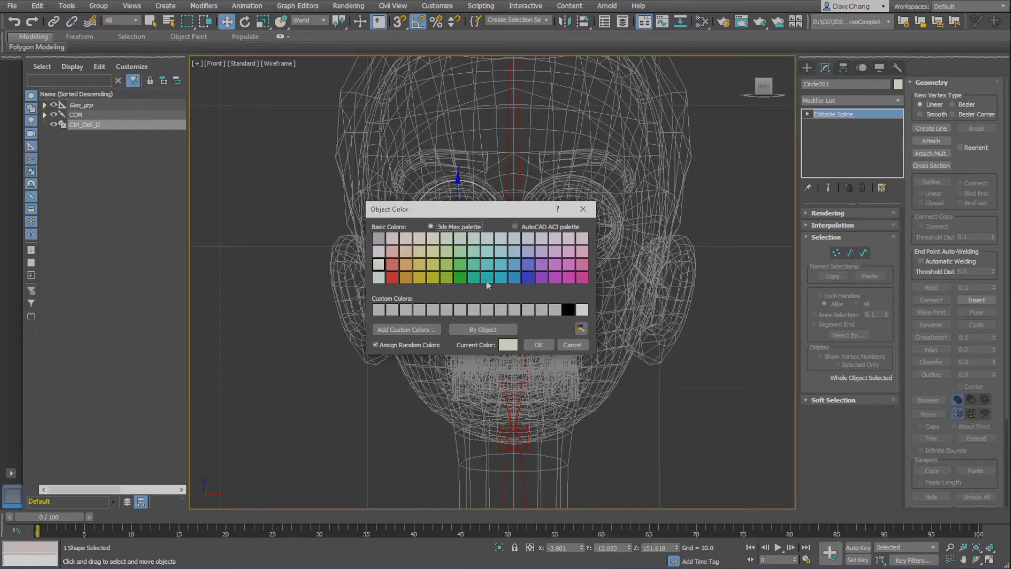
pyautogui.click(392, 277)
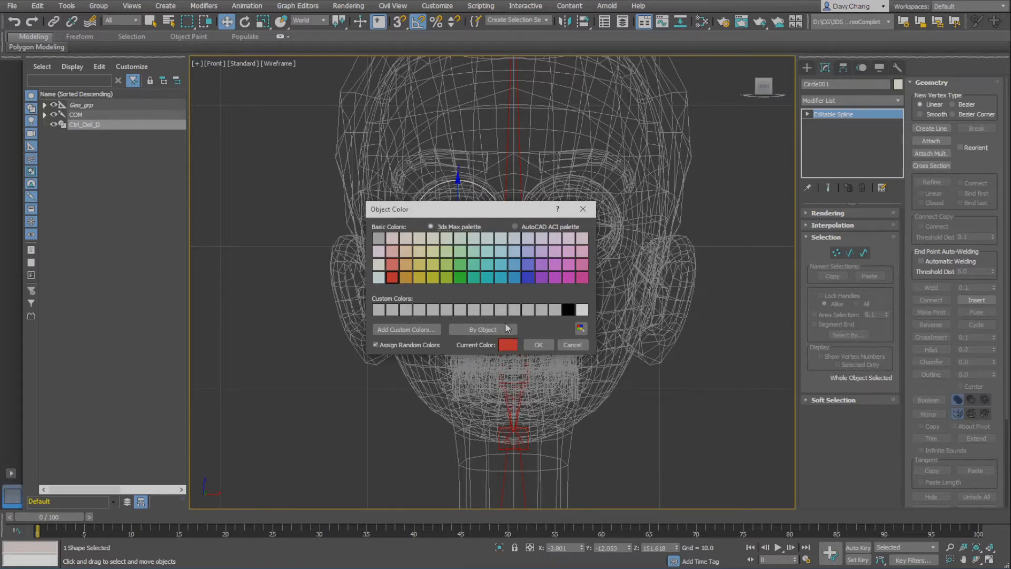
pyautogui.click(538, 345)
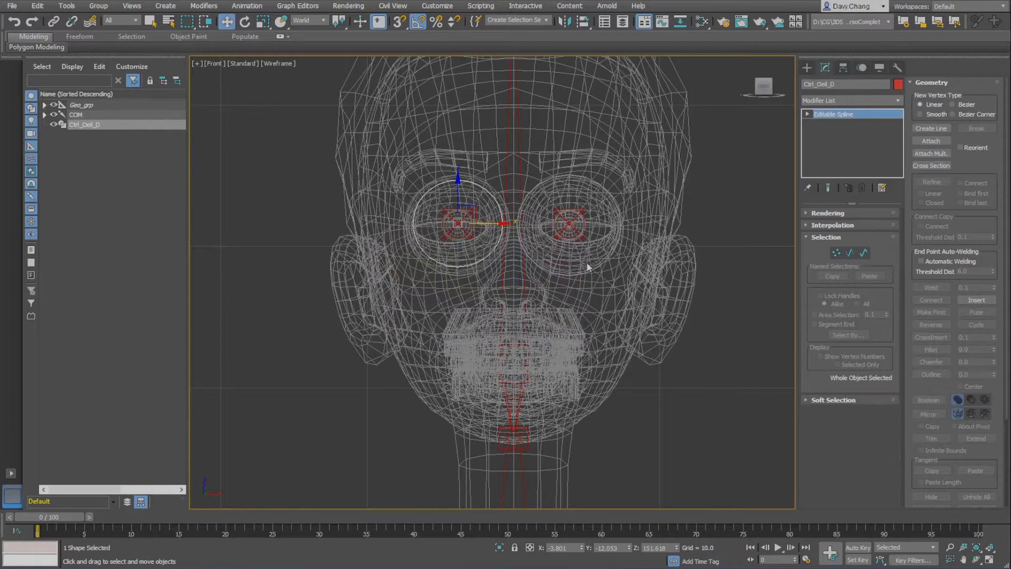
pyautogui.click(692, 210)
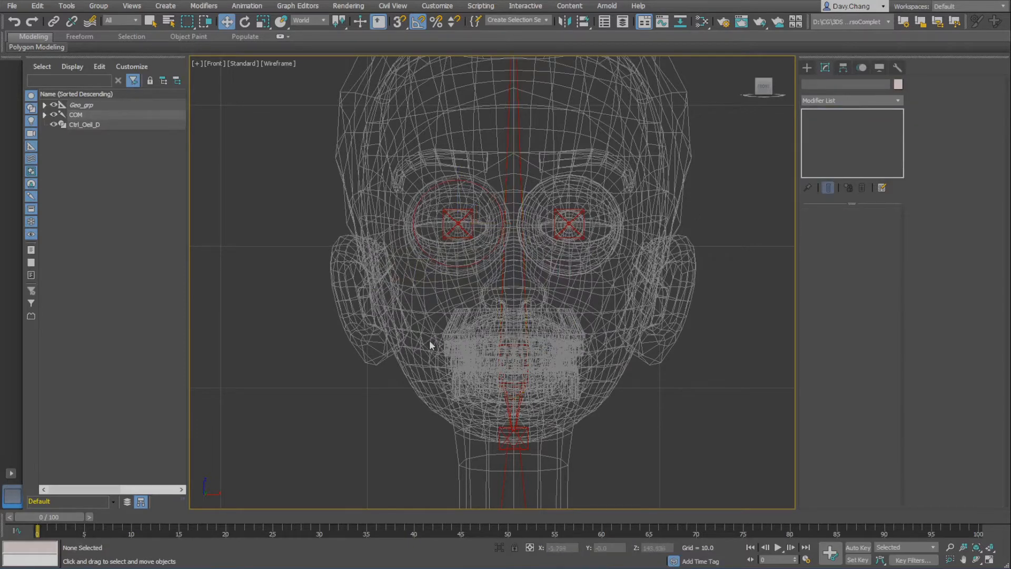
# Step: Rotate only the pivot of Ctrl_Oeil_D by 90 degrees so its X axis points forward, away from the eye
pyautogui.hotkey('alt', 'w')
pyautogui.hotkey('alt', 'w')
pyautogui.keyDown('alt'); pyautogui.moveTo(659, 412); pyautogui.dragTo(547, 310, button='middle'); pyautogui.keyUp('alt')
pyautogui.click(474, 233)
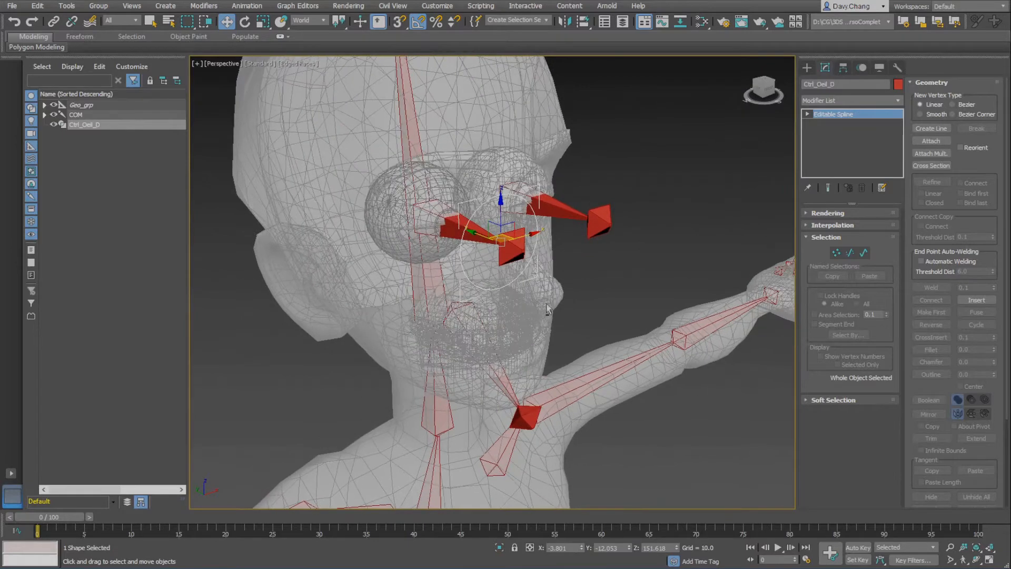
pyautogui.click(843, 67)
pyautogui.click(850, 142)
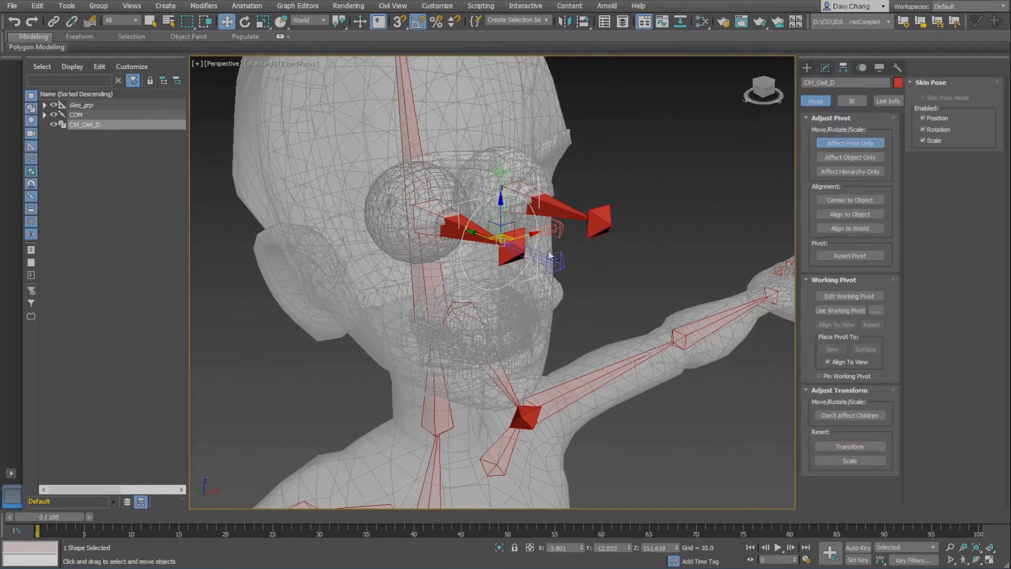
pyautogui.press('e')
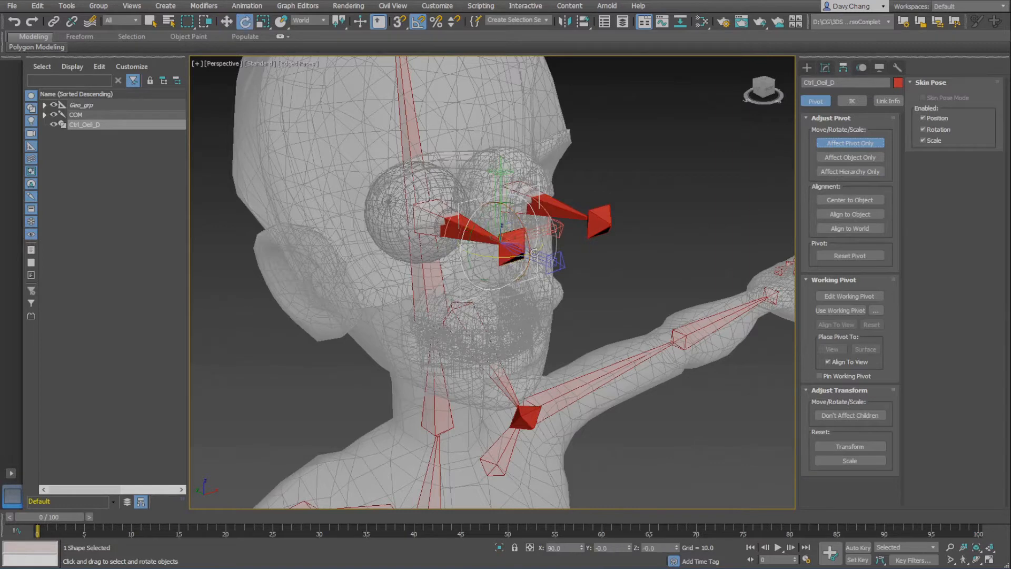
pyautogui.moveTo(522, 254); pyautogui.dragTo(471, 260)
pyautogui.moveTo(553, 243)
pyautogui.keyDown('alt'); pyautogui.mouseDown(button='middle')
pyautogui.moveTo(475, 232)
pyautogui.moveTo(568, 237)
pyautogui.mouseUp(button='middle'); pyautogui.keyUp('alt')
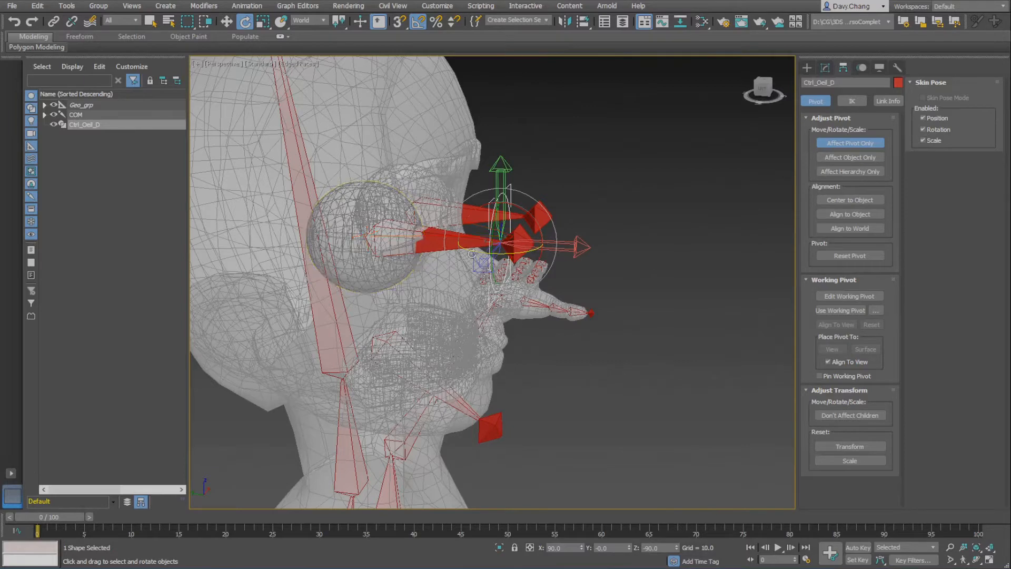
pyautogui.keyDown('alt'); pyautogui.moveTo(472, 254); pyautogui.dragTo(419, 254, button='middle'); pyautogui.keyUp('alt')
pyautogui.click(847, 143)
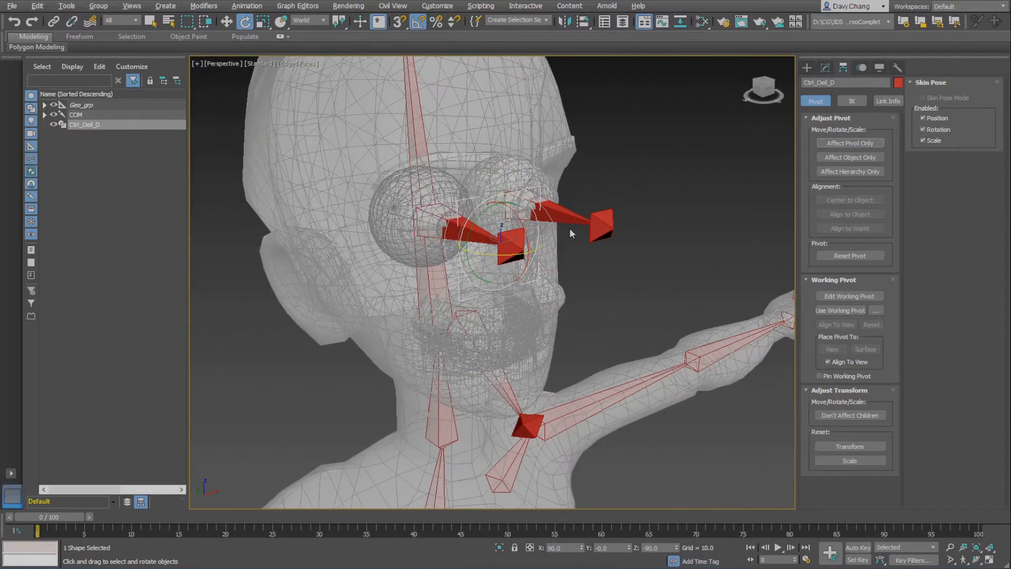
# Step: Set the reference coordinate system for moving to Local and check the axes of the Ctrl_Oeil_D pivot
pyautogui.press('w')
pyautogui.keyDown('alt'); pyautogui.moveTo(514, 231); pyautogui.dragTo(490, 233, button='middle'); pyautogui.keyUp('alt')
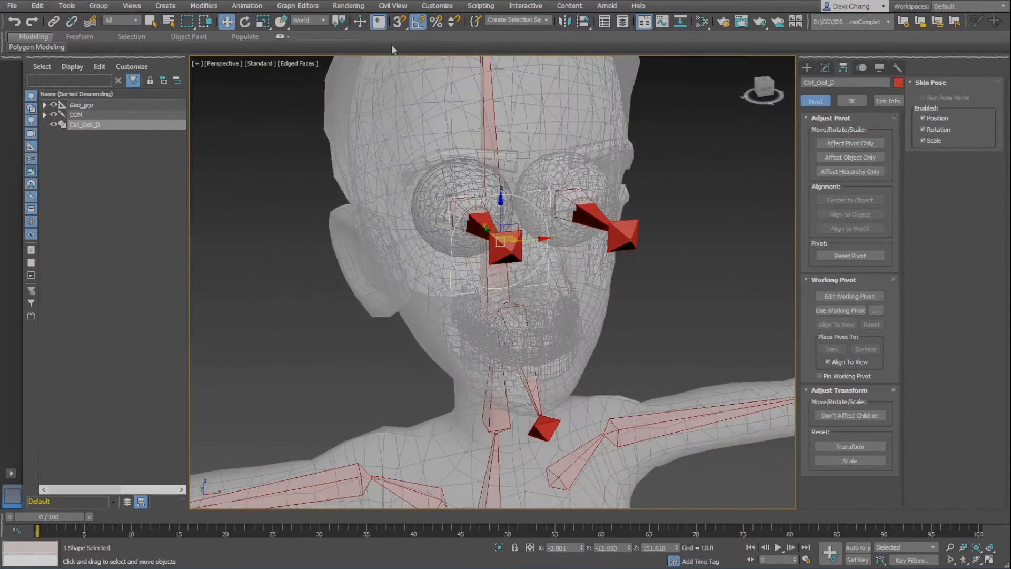
pyautogui.click(323, 22)
pyautogui.click(305, 59)
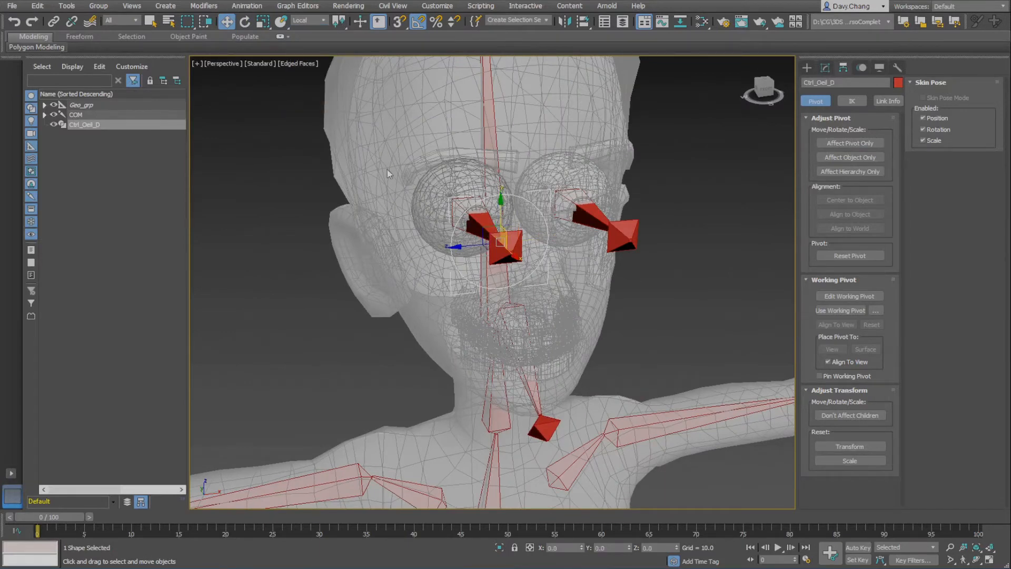
pyautogui.keyDown('alt'); pyautogui.moveTo(388, 169); pyautogui.dragTo(490, 195, button='middle'); pyautogui.keyUp('alt')
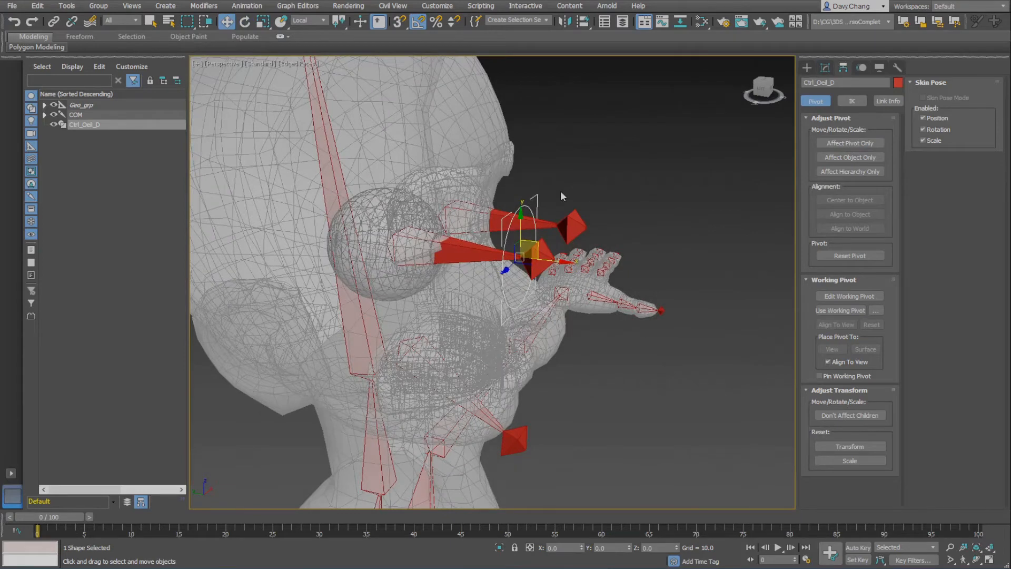
# Step: Detach the animation Constraints list as a floating window beside the character's head
pyautogui.click(247, 6)
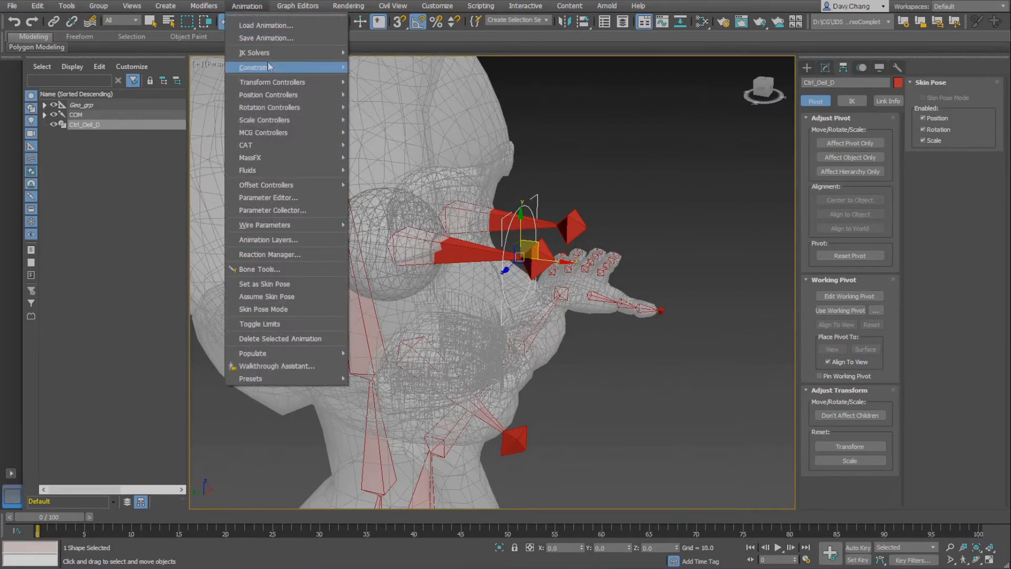
pyautogui.moveTo(268, 66)
pyautogui.click(375, 56)
pyautogui.moveTo(375, 52); pyautogui.dragTo(680, 130)
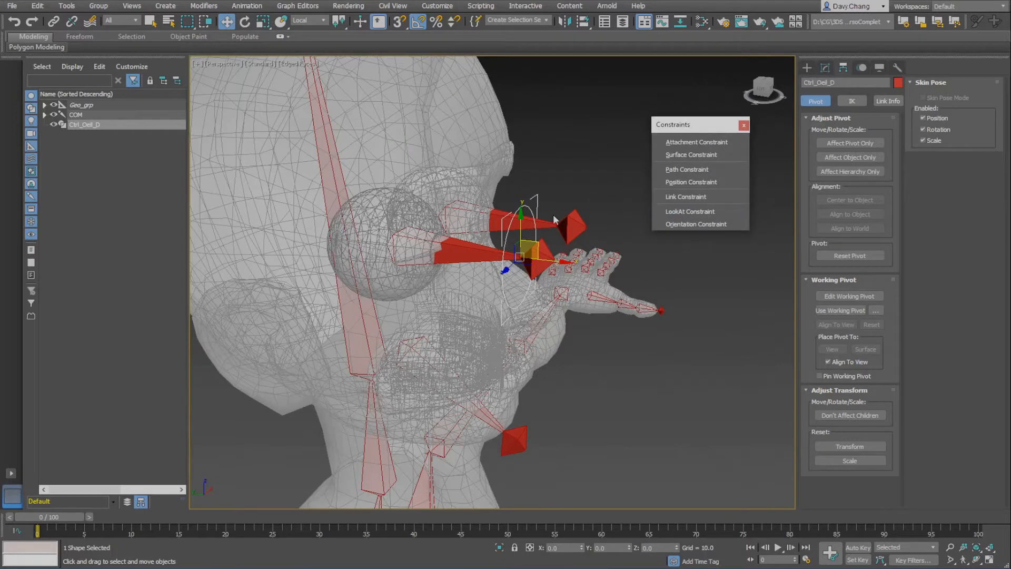
# Step: Apply a LookAt Constraint to the right eye bone Oeil_D with the Ctrl_Oeil_D circle as target, then deselect everything
pyautogui.click(451, 248)
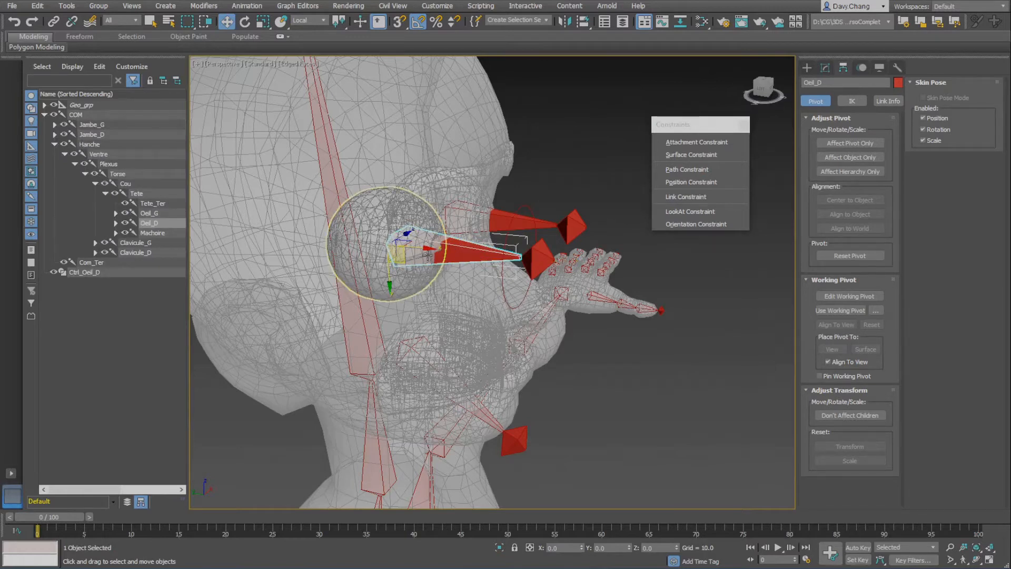
pyautogui.click(690, 212)
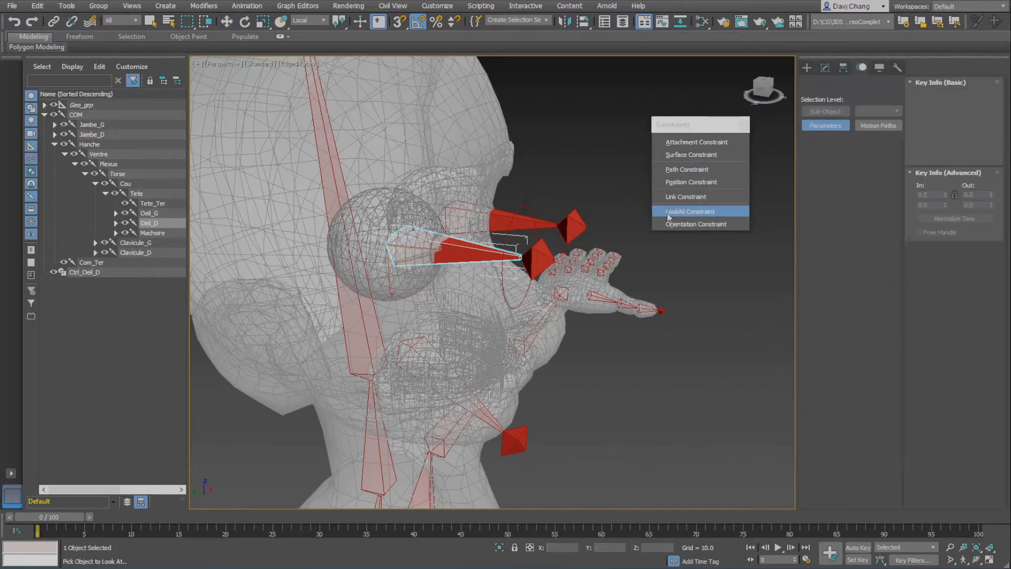
pyautogui.click(523, 206)
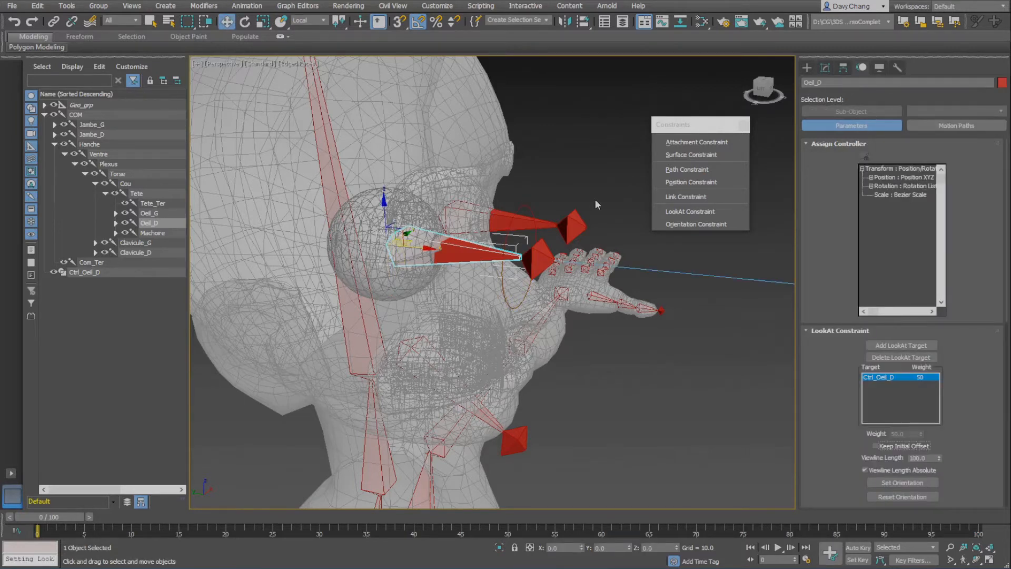
pyautogui.click(586, 173)
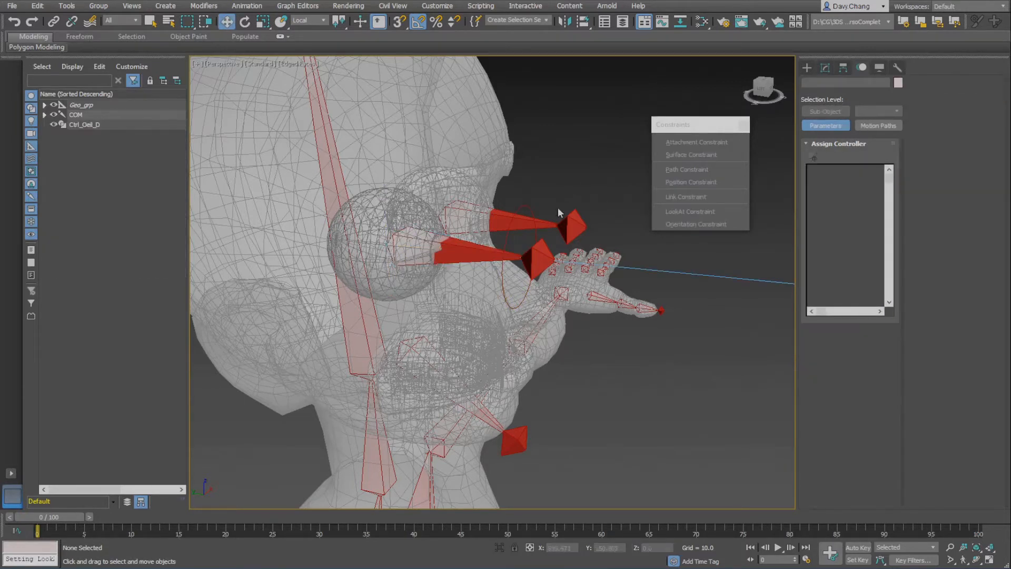
# Step: Try moving the Ctrl_Oeil_D circle to test how the right eye bone follows it, then cancel the move
pyautogui.click(528, 206)
pyautogui.keyDown('alt'); pyautogui.moveTo(573, 210); pyautogui.dragTo(501, 223, button='middle'); pyautogui.keyUp('alt')
pyautogui.moveTo(493, 230)
pyautogui.mouseDown()
pyautogui.moveTo(451, 226)
pyautogui.moveTo(456, 253)
pyautogui.moveTo(508, 269)
pyautogui.moveTo(519, 214)
pyautogui.moveTo(542, 193)
pyautogui.moveTo(419, 232)
pyautogui.moveTo(408, 282)
pyautogui.moveTo(498, 226)
pyautogui.moveTo(469, 212)
pyautogui.moveTo(474, 232)
pyautogui.moveTo(477, 208)
pyautogui.moveTo(472, 269)
pyautogui.moveTo(512, 209)
pyautogui.moveTo(495, 232)
pyautogui.mouseUp()
pyautogui.rightClick(495, 232)
pyautogui.keyDown('alt'); pyautogui.moveTo(495, 231); pyautogui.dragTo(494, 332, button='middle'); pyautogui.keyUp('alt')
# Step: Select the right eye bone Oeil_D and widen the command panel so its LookAt Constraint parameters fit in a second column
pyautogui.scroll(-1, 584, 274)
pyautogui.scroll(-1, 548, 289)
pyautogui.scroll(-3, 460, 299)
pyautogui.scroll(3, 474, 342)
pyautogui.keyDown('alt'); pyautogui.moveTo(477, 255); pyautogui.dragTo(439, 267, button='middle'); pyautogui.keyUp('alt')
pyautogui.scroll(3, 395, 267)
pyautogui.click(433, 263)
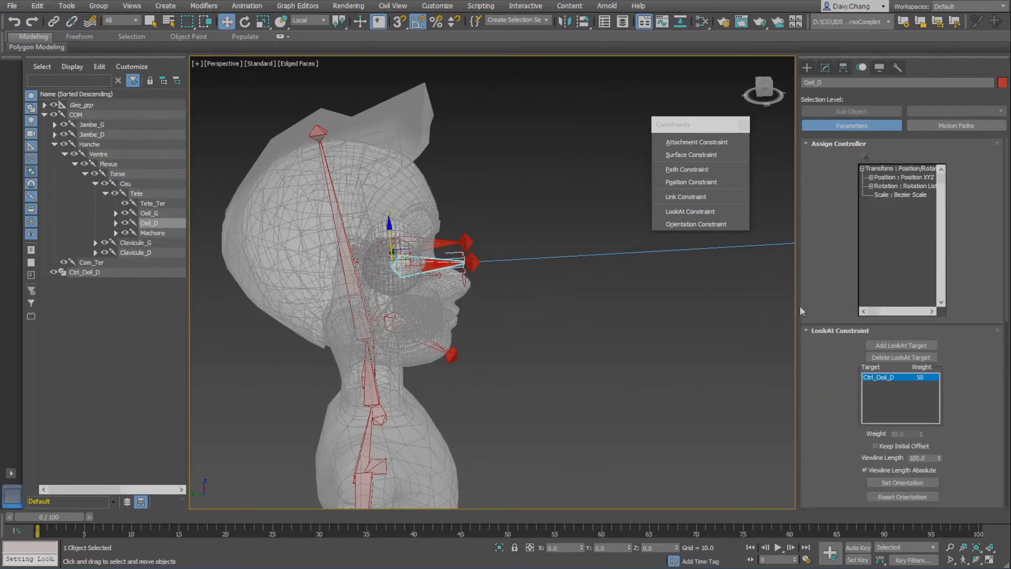
pyautogui.moveTo(799, 310); pyautogui.dragTo(788, 308)
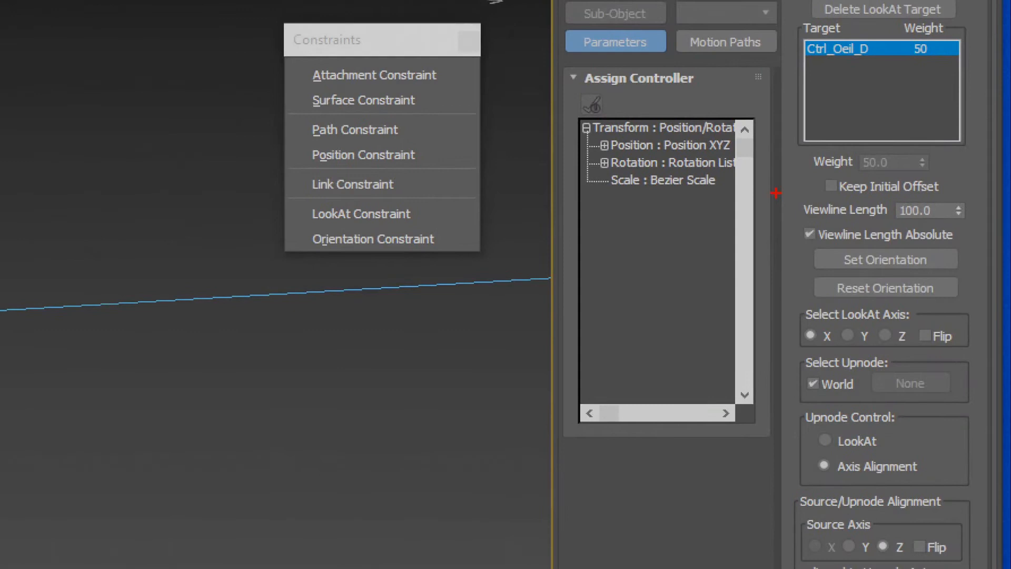
pyautogui.moveTo(776, 192)
pyautogui.mouseDown()
pyautogui.moveTo(911, 232)
pyautogui.moveTo(967, 226)
pyautogui.mouseUp()
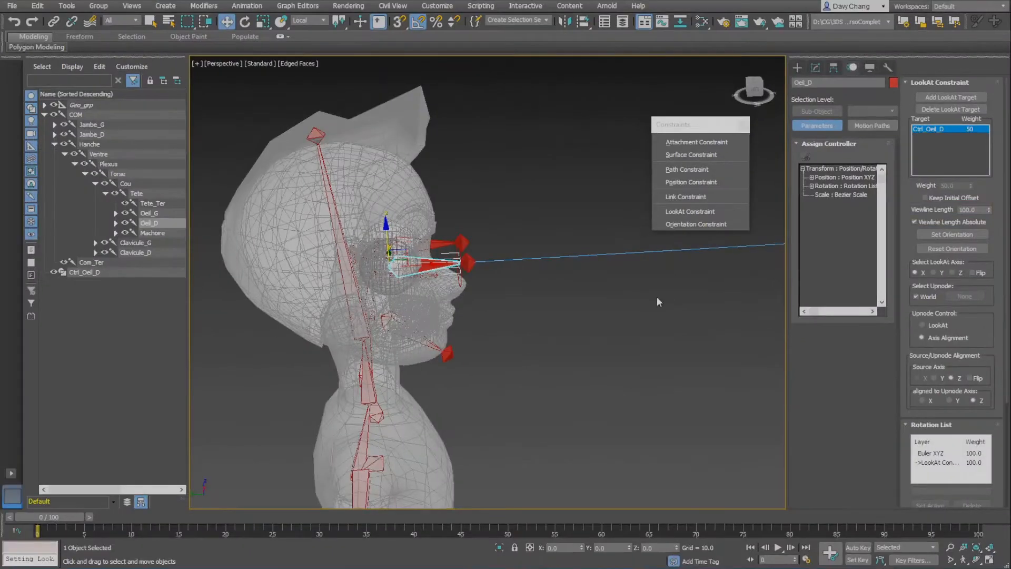
# Step: Reduce the Viewline Length of Oeil_D's LookAt Constraint to 29
pyautogui.moveTo(656, 296); pyautogui.dragTo(527, 337, button='middle')
pyautogui.scroll(-3, 527, 339)
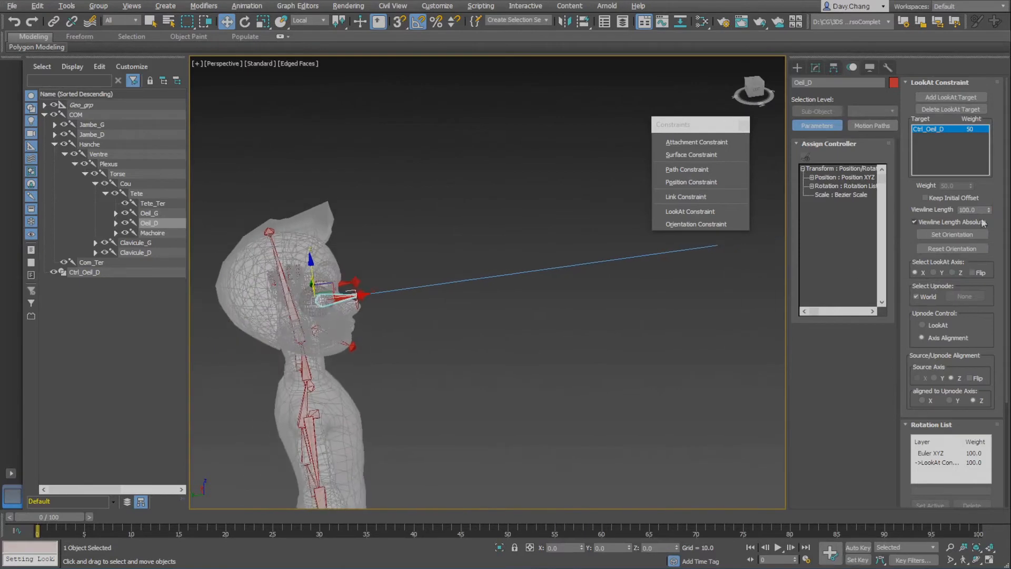
pyautogui.moveTo(989, 211); pyautogui.dragTo(981, 244)
# Step: Clone the Ctrl_Oeil_D circle as a copy named Ctrl_Oeil_G
pyautogui.keyDown('alt'); pyautogui.moveTo(574, 275); pyautogui.dragTo(532, 228, button='middle'); pyautogui.keyUp('alt')
pyautogui.scroll(5, 491, 257)
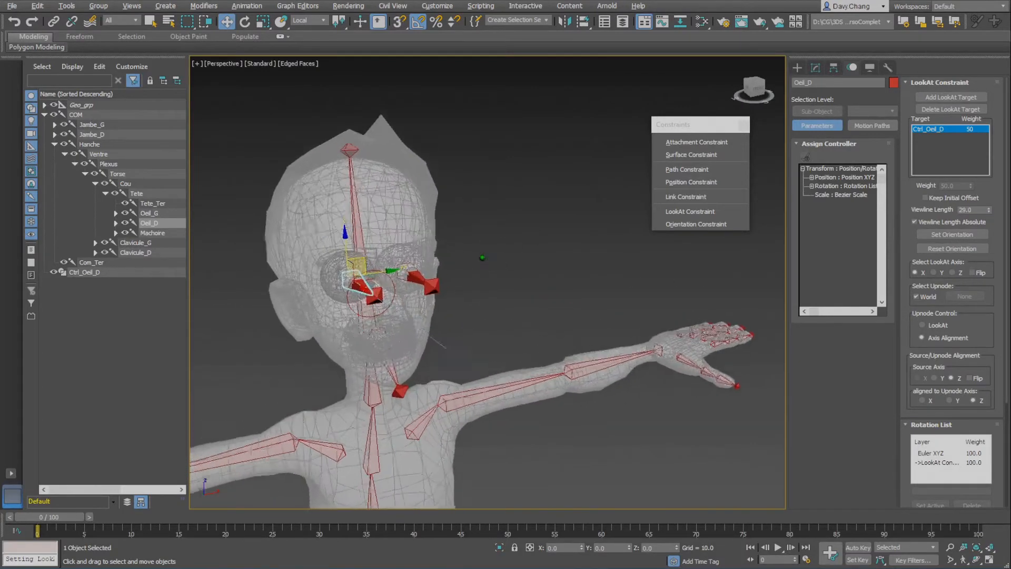
pyautogui.keyDown('alt'); pyautogui.moveTo(495, 259); pyautogui.dragTo(542, 244, button='middle'); pyautogui.keyUp('alt')
pyautogui.click(529, 248)
pyautogui.scroll(3, 536, 244)
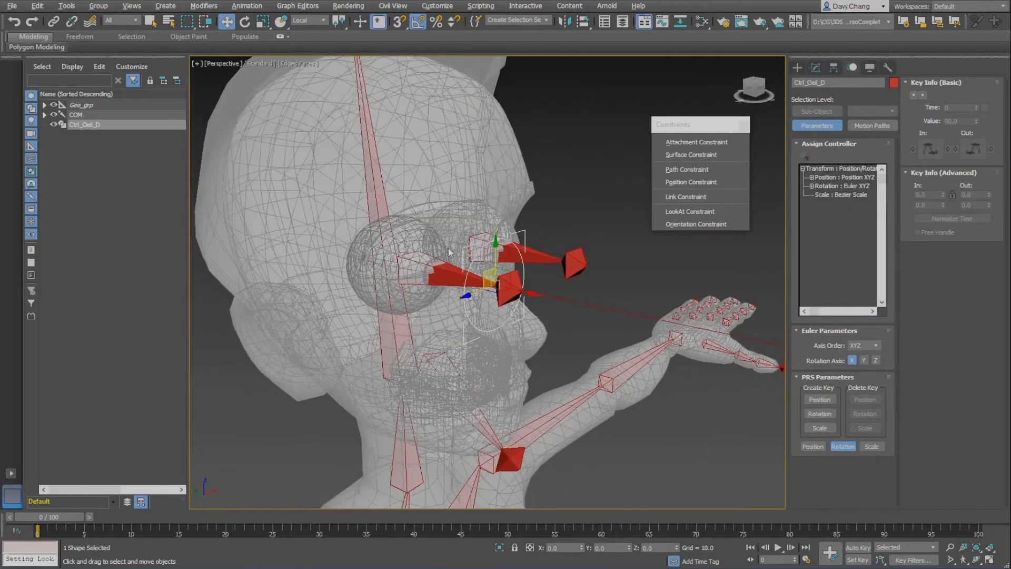
pyautogui.keyDown('alt'); pyautogui.moveTo(449, 251); pyautogui.dragTo(417, 269, button='middle'); pyautogui.keyUp('alt')
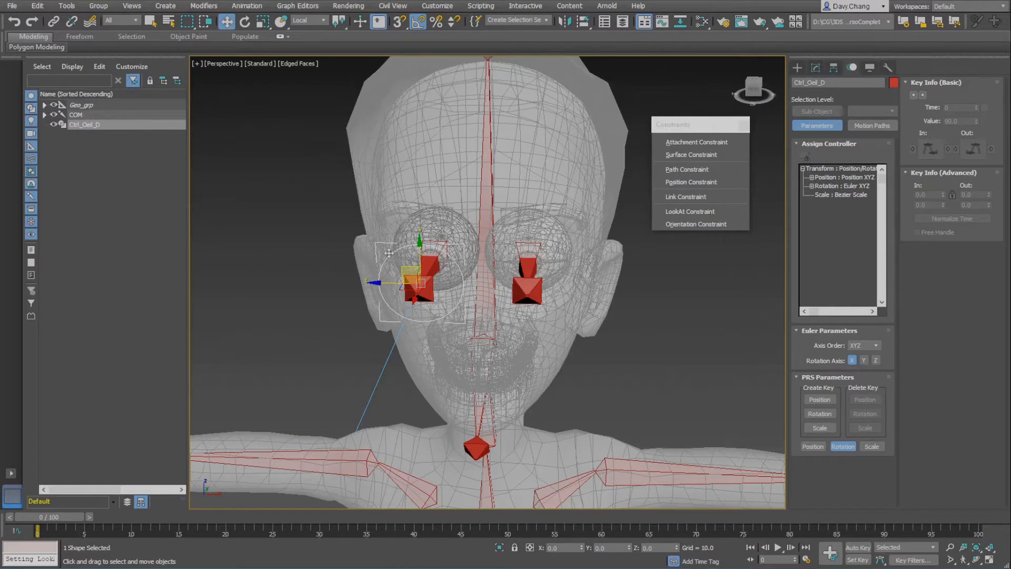
pyautogui.hotkey('ctrl', 'v')
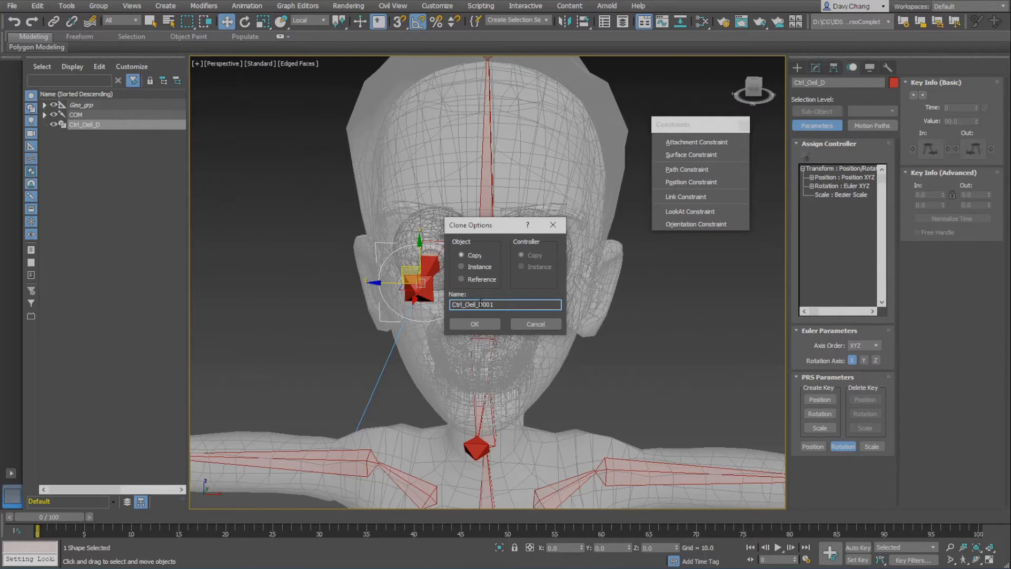
pyautogui.moveTo(479, 303); pyautogui.dragTo(519, 304)
pyautogui.click(479, 323)
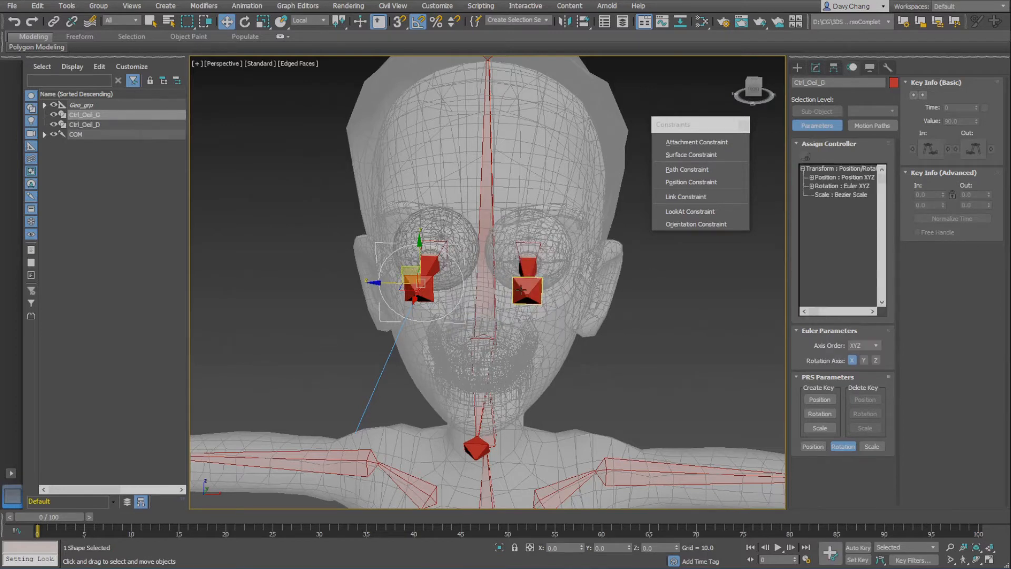
# Step: Align Ctrl_Oeil_G to the left eye's end bone Oeil_Ter_G and change its object color to blue
pyautogui.hotkey('alt', 'a')
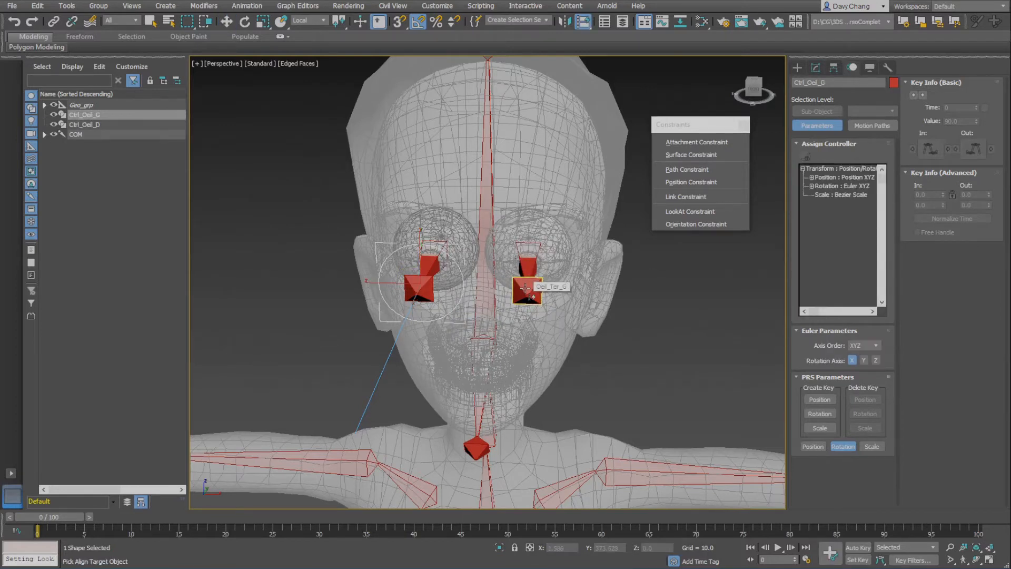
pyautogui.click(525, 288)
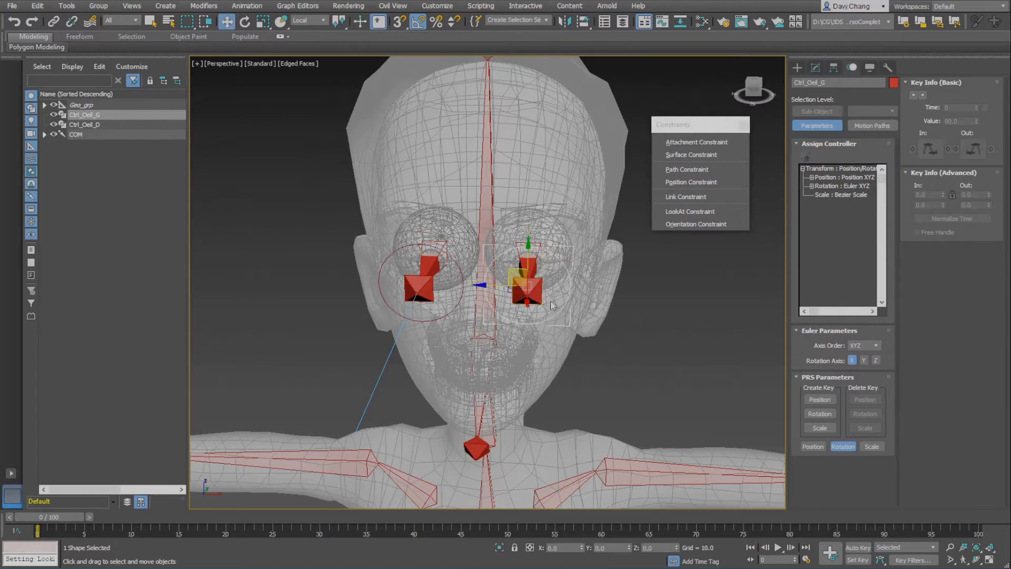
pyautogui.keyDown('alt'); pyautogui.moveTo(571, 305); pyautogui.dragTo(653, 302, button='middle'); pyautogui.keyUp('alt')
pyautogui.click(894, 83)
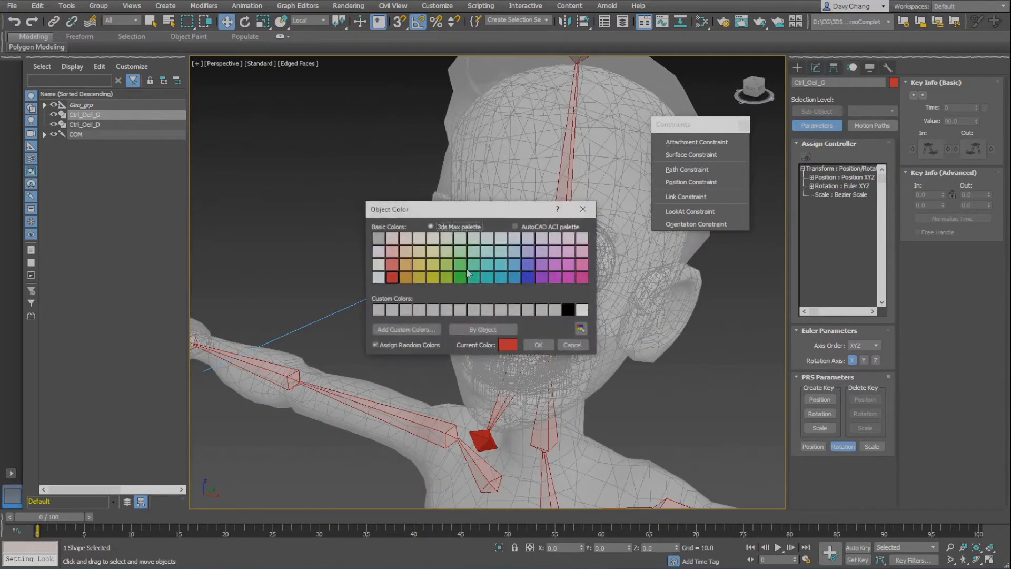
pyautogui.click(515, 278)
pyautogui.click(538, 345)
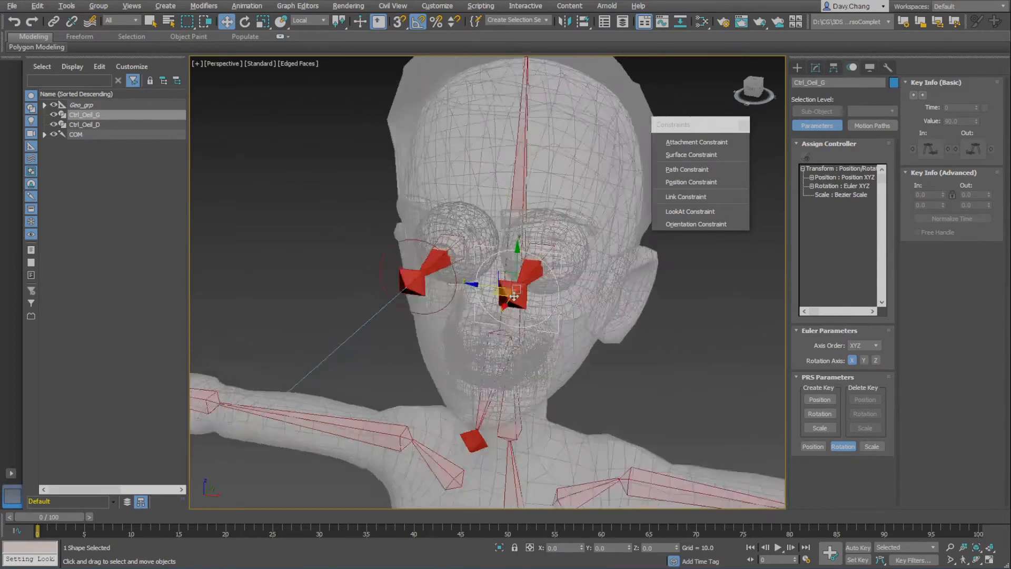
# Step: Apply a LookAt Constraint to the left eye bone Oeil_G with the Ctrl_Oeil_G circle as target
pyautogui.keyDown('alt'); pyautogui.moveTo(514, 297); pyautogui.dragTo(596, 304, button='middle'); pyautogui.keyUp('alt')
pyautogui.click(487, 275)
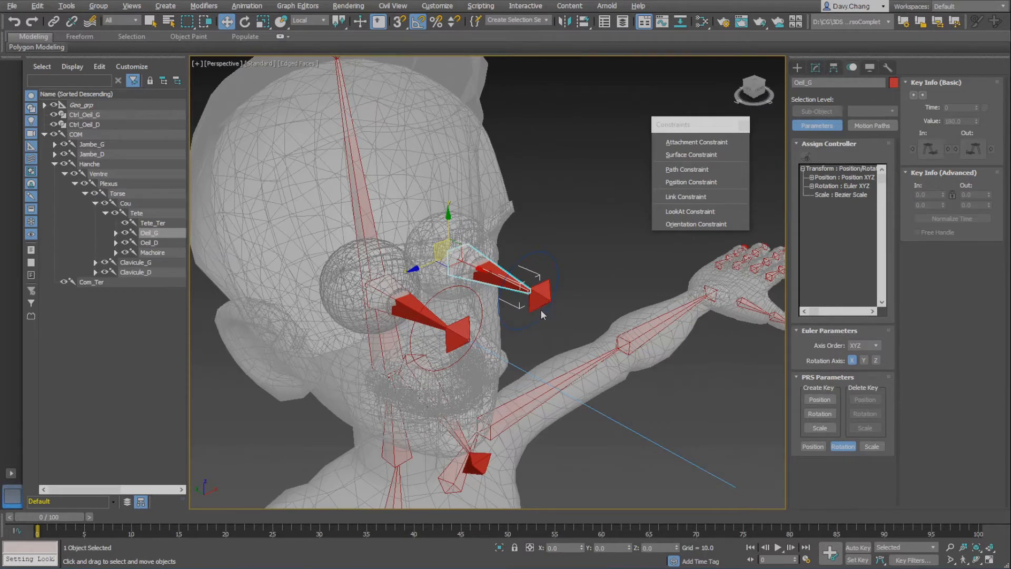
pyautogui.click(700, 211)
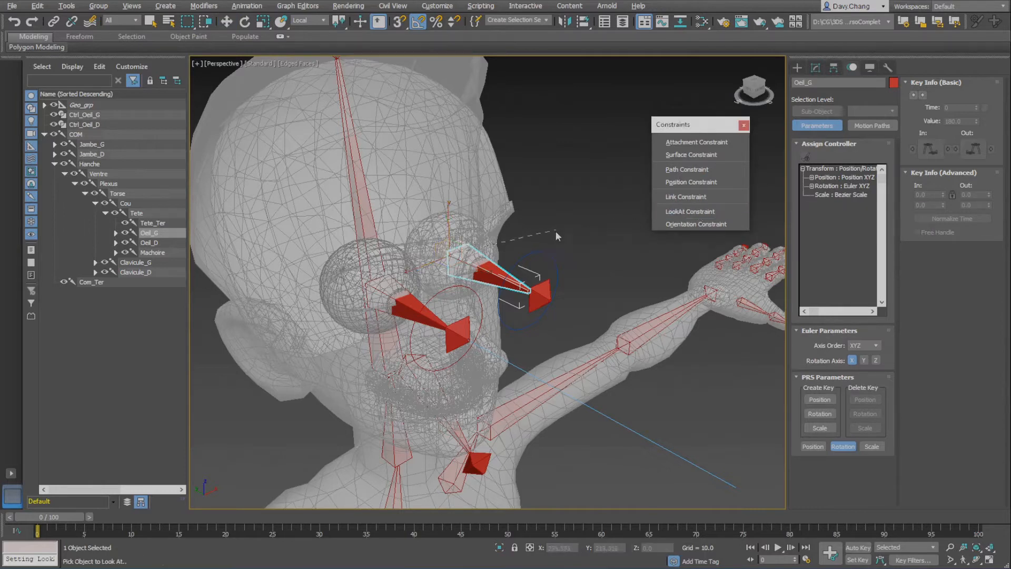
pyautogui.click(531, 252)
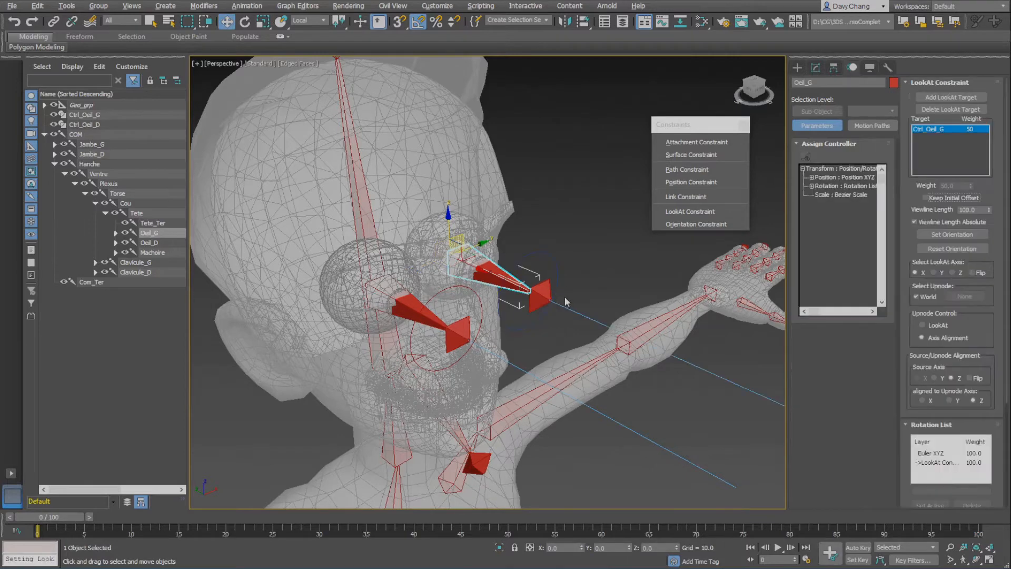
# Step: Set the Viewline Length of the LookAt Constraints on both eye bones, Oeil_G and Oeil_D, to 20
pyautogui.keyDown('alt'); pyautogui.moveTo(579, 287); pyautogui.dragTo(542, 298, button='middle'); pyautogui.keyUp('alt')
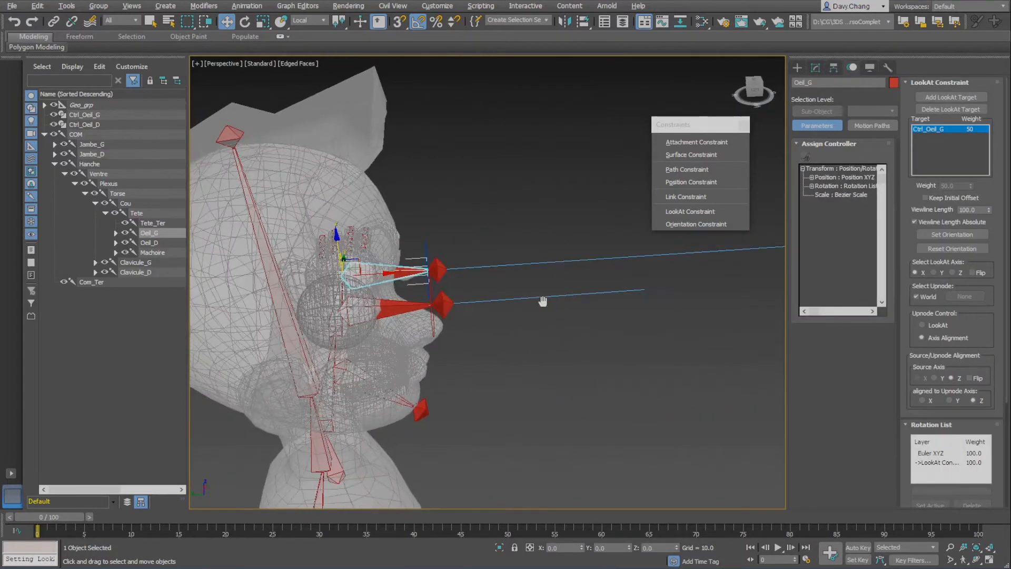
pyautogui.click(972, 209)
pyautogui.moveTo(991, 211); pyautogui.dragTo(991, 221)
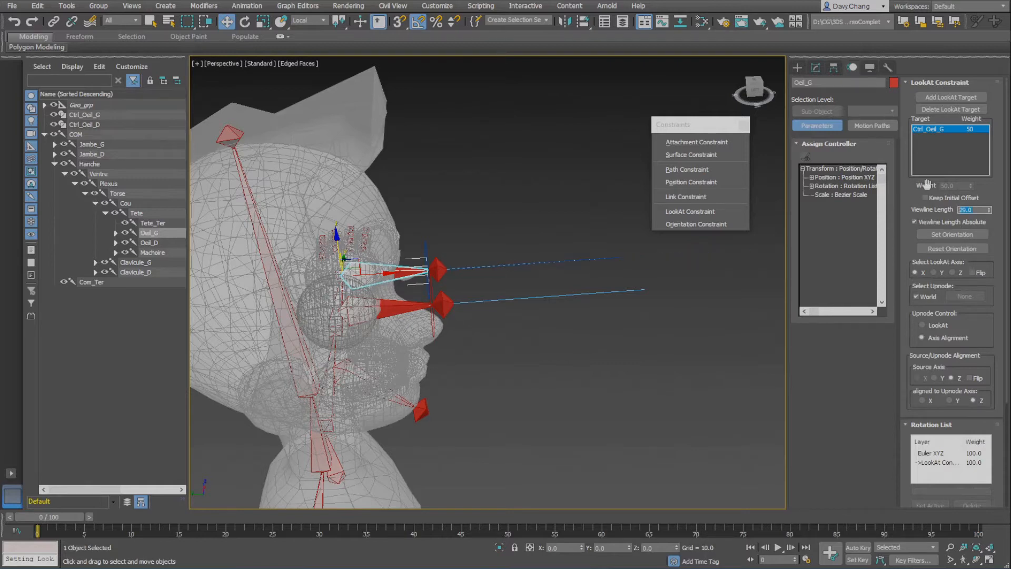
pyautogui.click(408, 304)
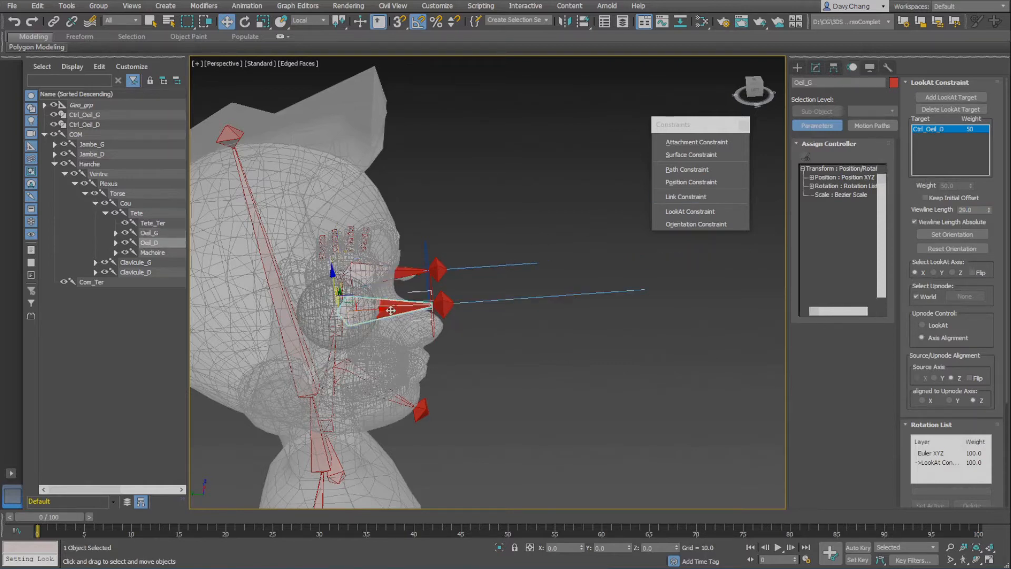
pyautogui.doubleClick(968, 209)
pyautogui.write('20')
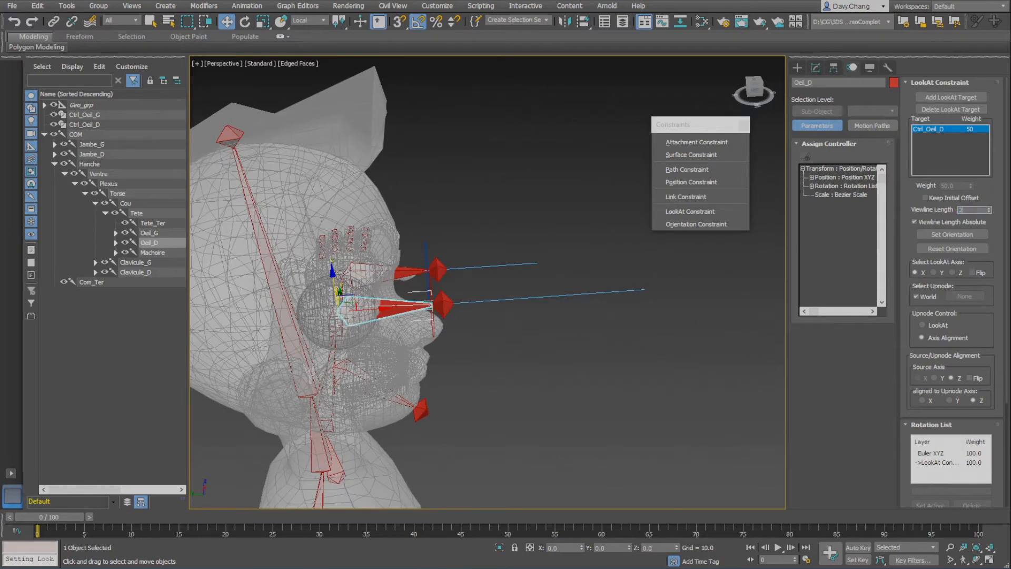
pyautogui.press('Return')
# Step: Select Ctrl_Oeil_G and Ctrl_Oeil_D in turn to check both controllers in front of the eyes
pyautogui.scroll(-3, 589, 299)
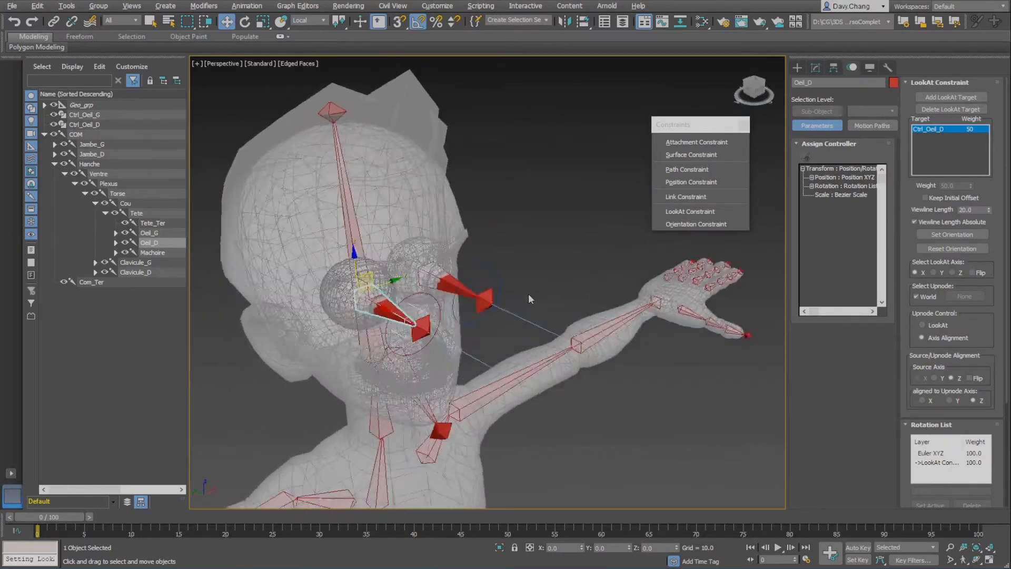
pyautogui.click(536, 290)
pyautogui.scroll(4, 514, 290)
pyautogui.moveTo(474, 274); pyautogui.dragTo(586, 329, button='middle')
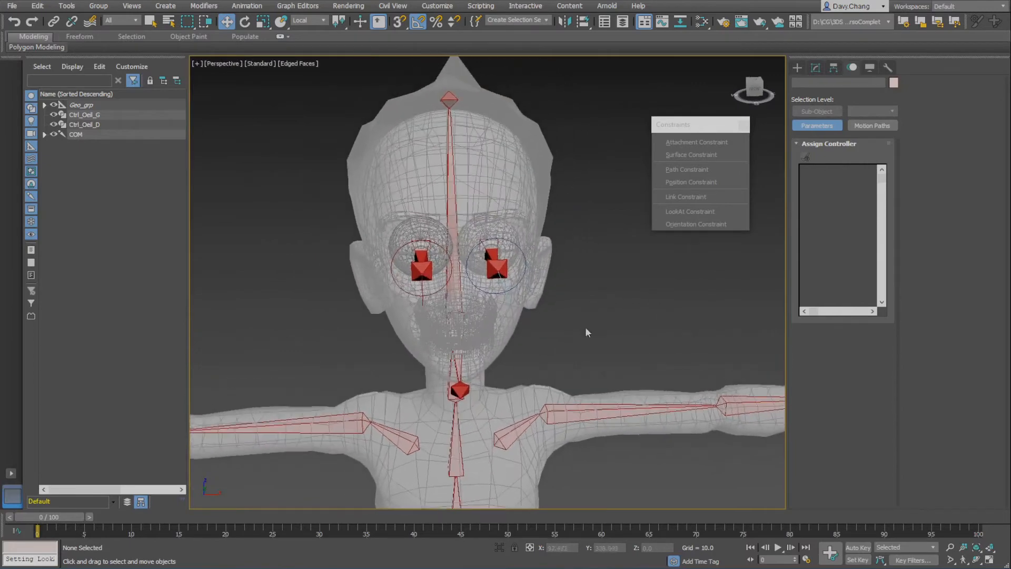
pyautogui.click(525, 256)
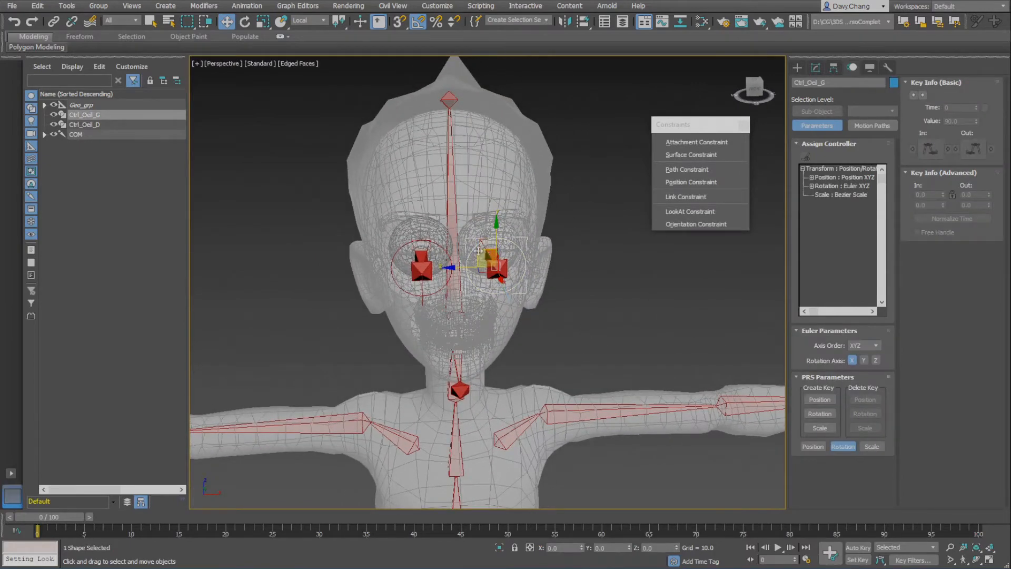
pyautogui.click(402, 245)
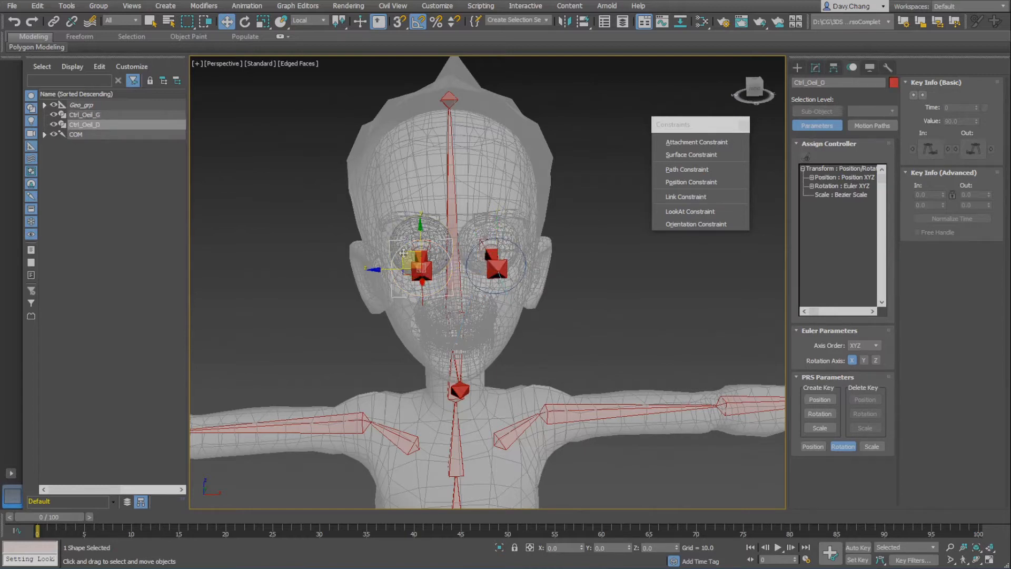
pyautogui.moveTo(403, 254)
pyautogui.mouseDown()
pyautogui.moveTo(348, 256)
pyautogui.moveTo(405, 254)
pyautogui.mouseUp()
# Step: Draw a new circle spline on the ground in front of the character's feet
pyautogui.scroll(-5, 487, 393)
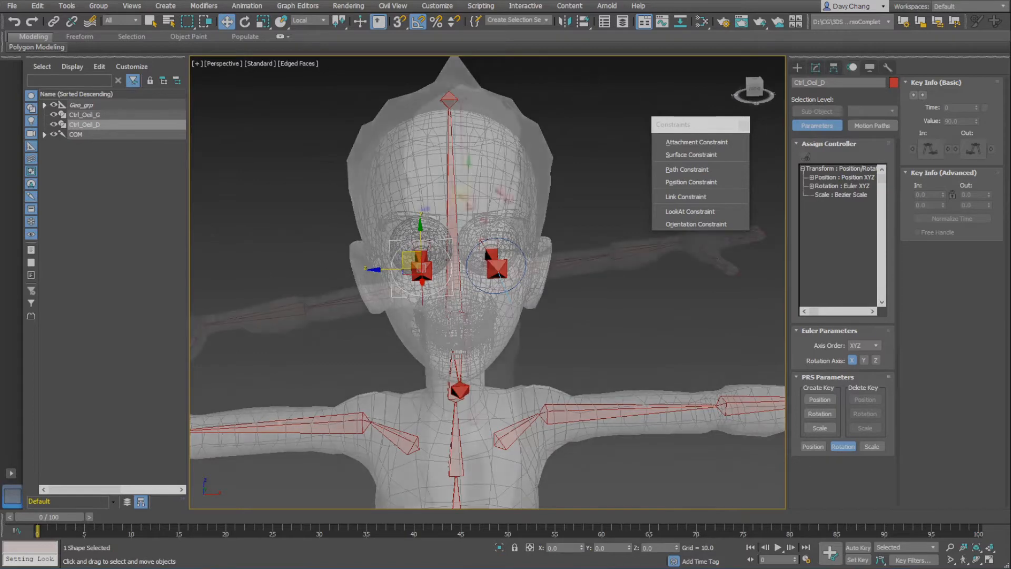
pyautogui.keyDown('alt'); pyautogui.moveTo(488, 394); pyautogui.dragTo(519, 372, button='middle'); pyautogui.keyUp('alt')
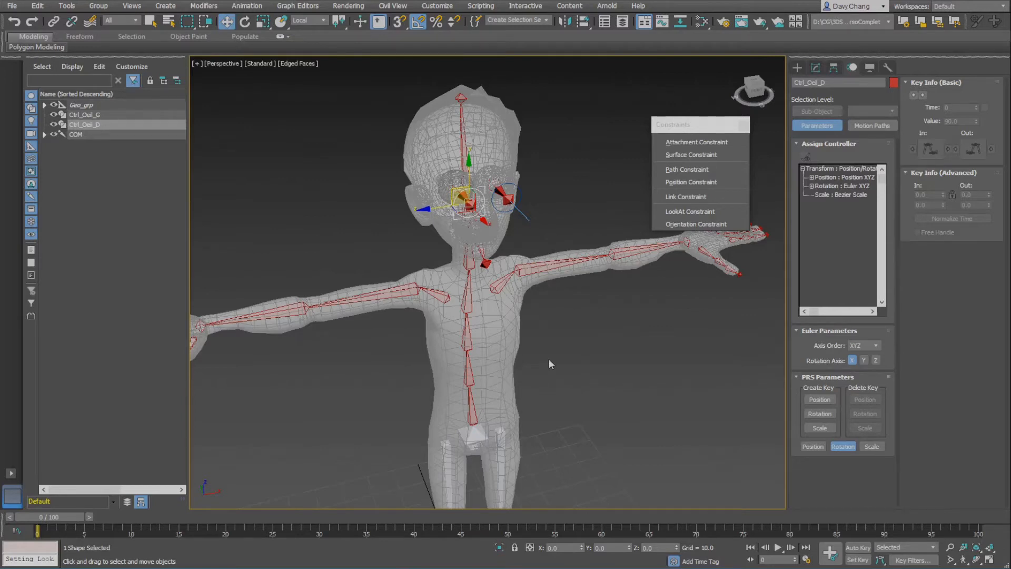
pyautogui.scroll(-3, 547, 361)
pyautogui.keyDown('alt'); pyautogui.moveTo(547, 359); pyautogui.dragTo(500, 308, button='middle'); pyautogui.keyUp('alt')
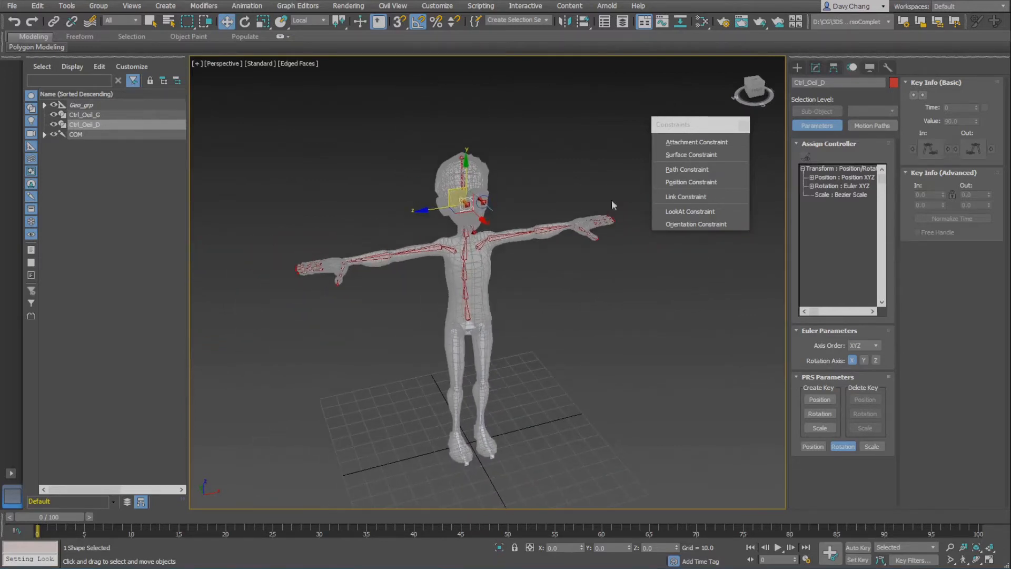
pyautogui.click(799, 69)
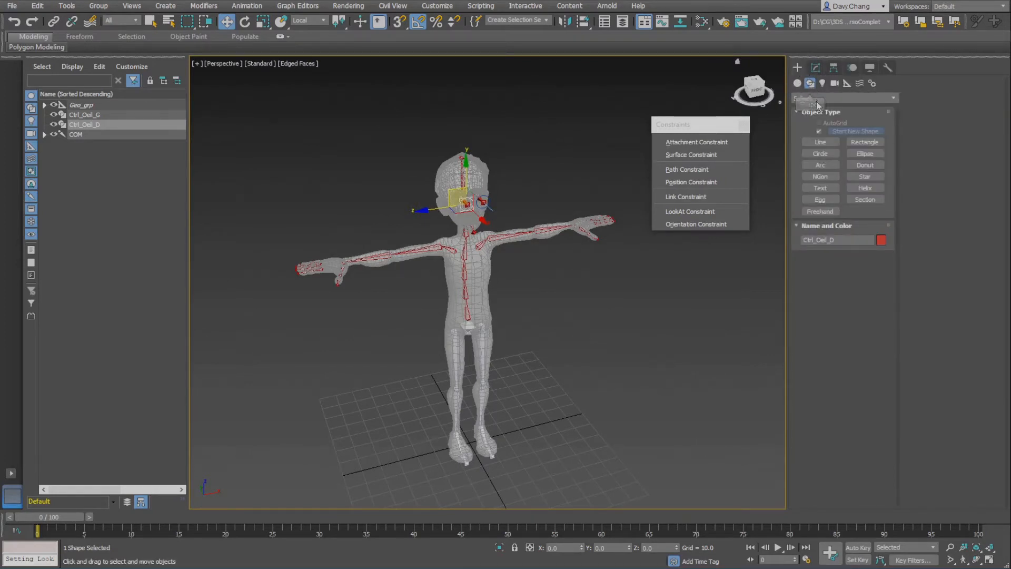
pyautogui.click(820, 154)
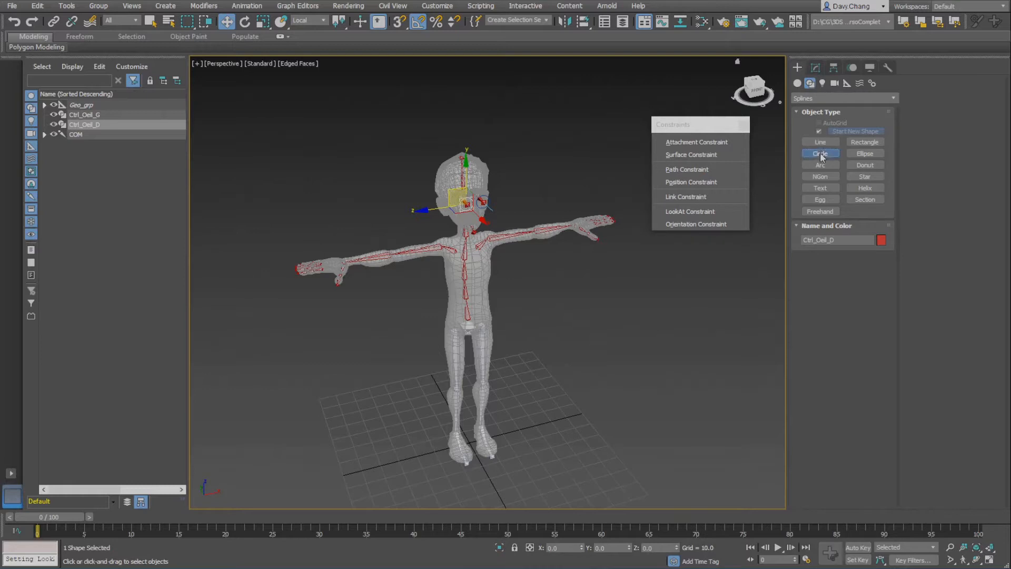
pyautogui.keyDown('alt'); pyautogui.moveTo(490, 369); pyautogui.dragTo(490, 434, button='middle'); pyautogui.keyUp('alt')
pyautogui.moveTo(485, 430); pyautogui.dragTo(513, 428)
pyautogui.rightClick(514, 427)
# Step: Align the new circle to the head bone Tete so it sits at the base of the head
pyautogui.keyDown('alt'); pyautogui.moveTo(503, 419); pyautogui.dragTo(508, 385, button='middle'); pyautogui.keyUp('alt')
pyautogui.scroll(2, 501, 393)
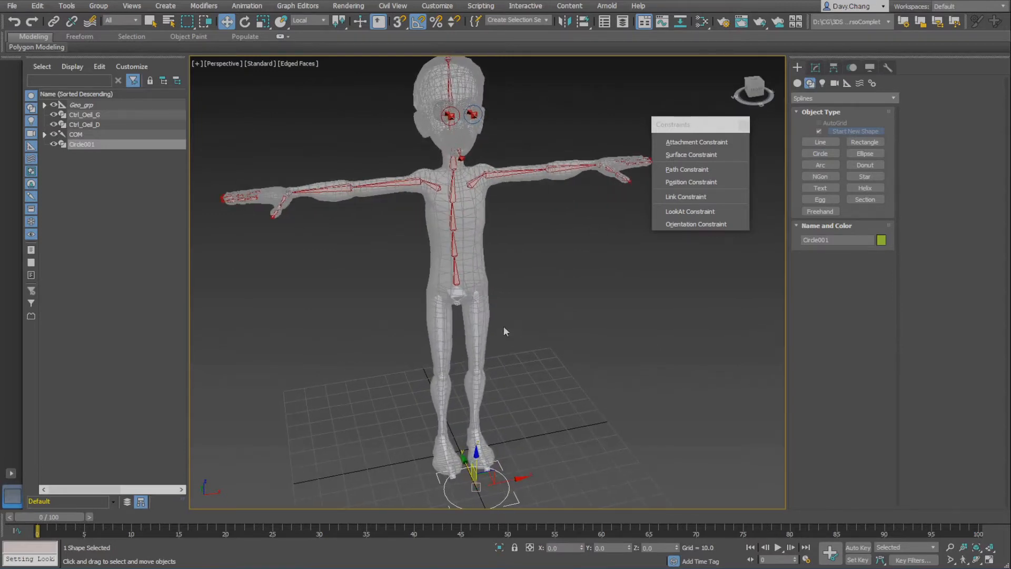
pyautogui.moveTo(503, 326)
pyautogui.keyDown('alt'); pyautogui.mouseDown(button='middle')
pyautogui.moveTo(520, 302)
pyautogui.moveTo(522, 331)
pyautogui.moveTo(511, 328)
pyautogui.mouseUp(button='middle'); pyautogui.keyUp('alt')
pyautogui.scroll(5, 537, 387)
pyautogui.hotkey('alt', 'a')
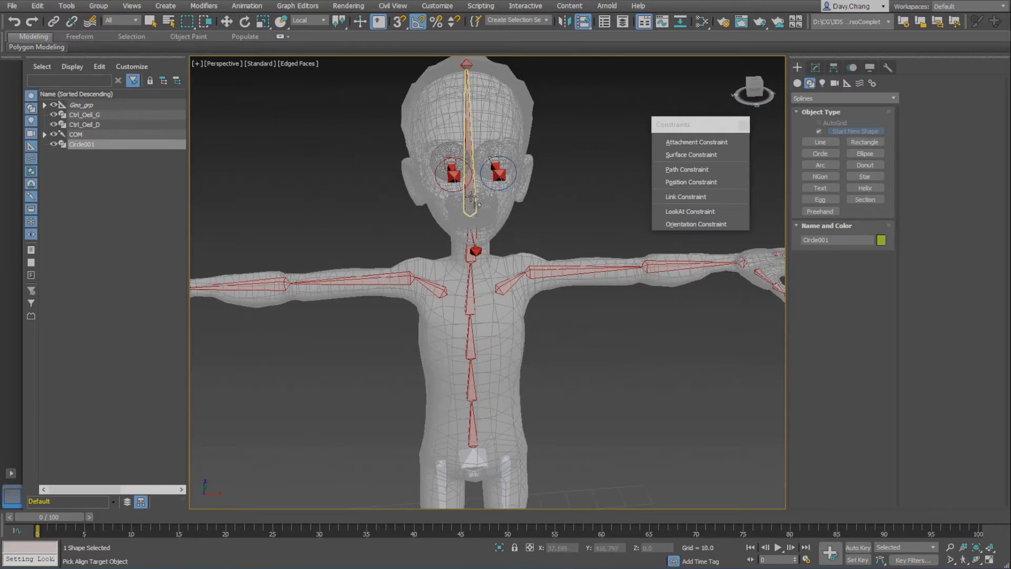
pyautogui.click(471, 198)
pyautogui.keyDown('alt'); pyautogui.moveTo(475, 232); pyautogui.dragTo(491, 316, button='middle'); pyautogui.keyUp('alt')
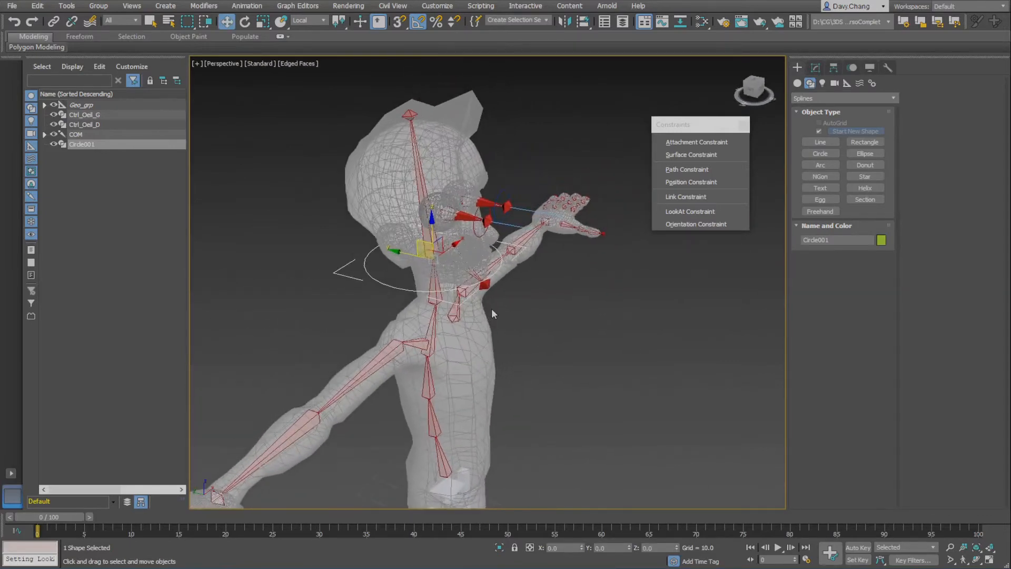
# Step: Rotate the new circle 90 degrees about the X axis so it stands upright, parallel to the face
pyautogui.press('e')
pyautogui.moveTo(454, 237); pyautogui.dragTo(488, 256)
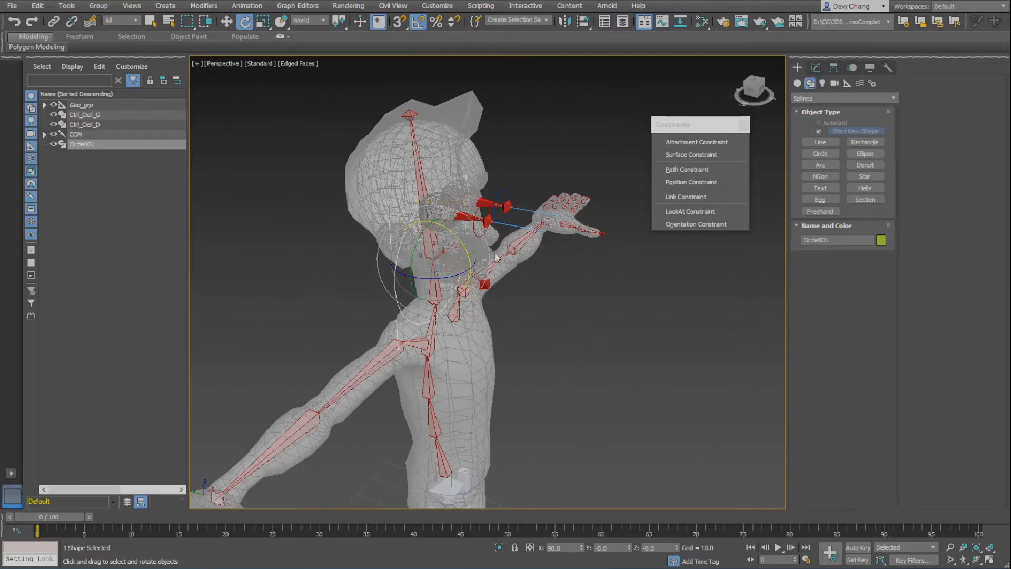
pyautogui.press('w')
# Step: Disable Pivot snapping so that Vertex is the only active snap type, and turn 3D snapping on
pyautogui.keyDown('alt'); pyautogui.moveTo(494, 256); pyautogui.dragTo(529, 276, button='middle'); pyautogui.keyUp('alt')
pyautogui.scroll(1, 529, 277)
pyautogui.moveTo(529, 276); pyautogui.dragTo(496, 288, button='middle')
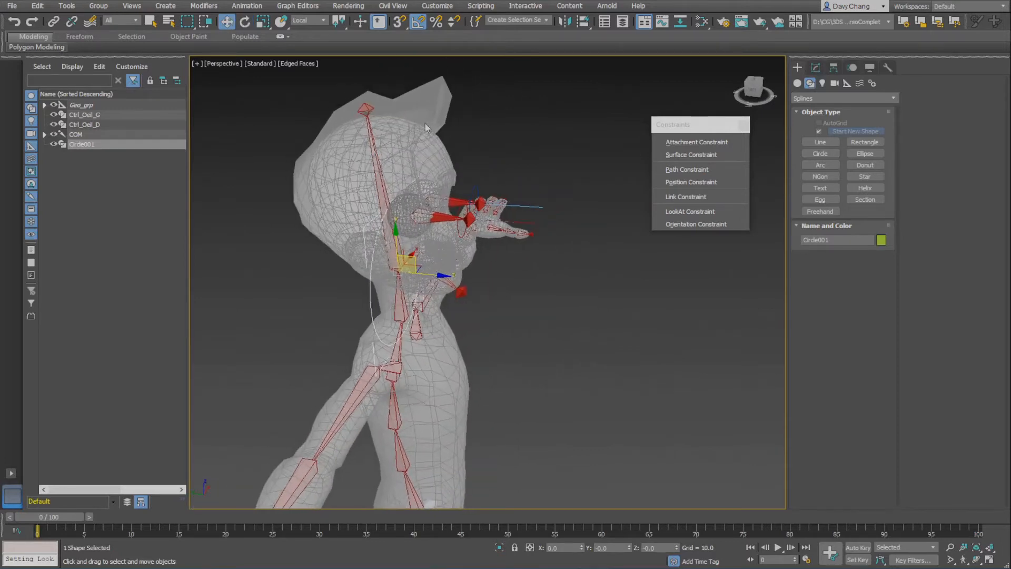
pyautogui.rightClick(400, 21)
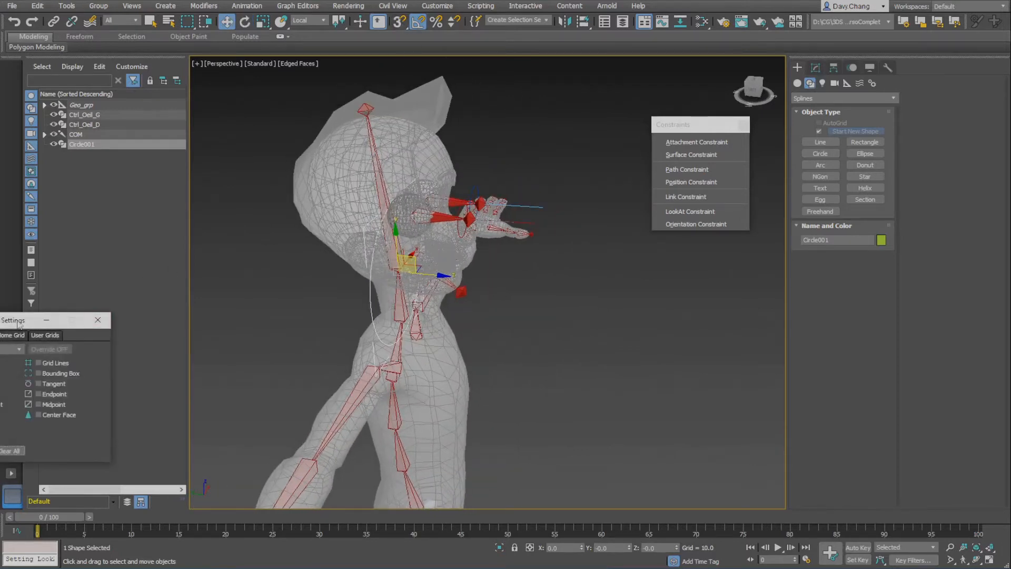
pyautogui.moveTo(18, 323); pyautogui.dragTo(614, 156)
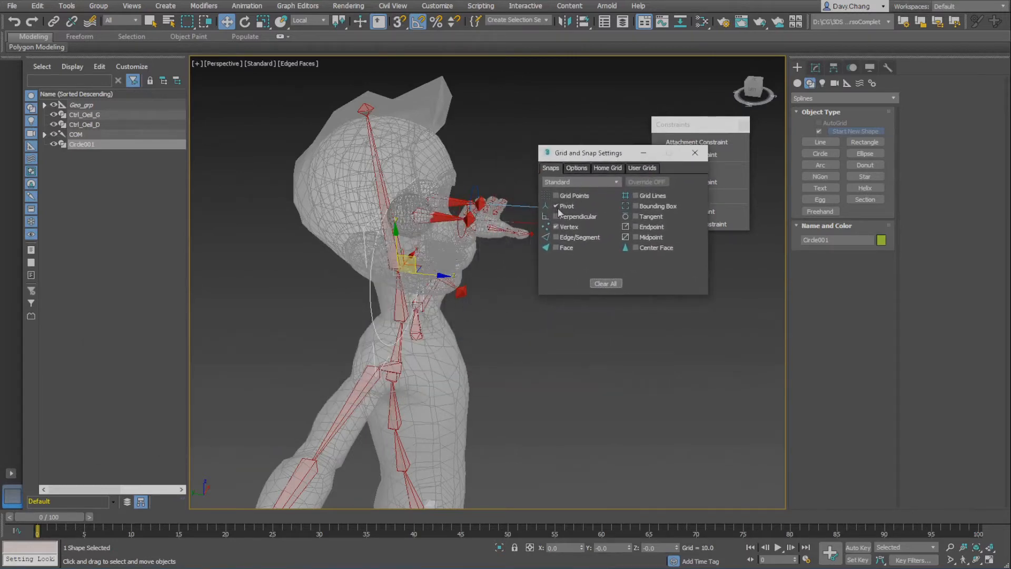
pyautogui.click(556, 206)
pyautogui.keyDown('alt'); pyautogui.moveTo(491, 243); pyautogui.dragTo(397, 293, button='middle'); pyautogui.keyUp('alt')
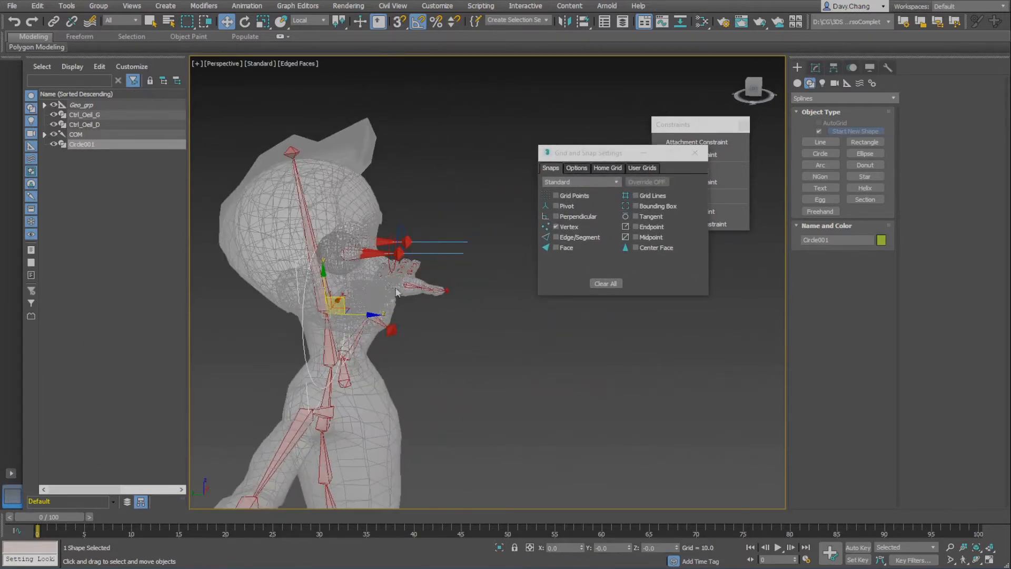
pyautogui.press('s')
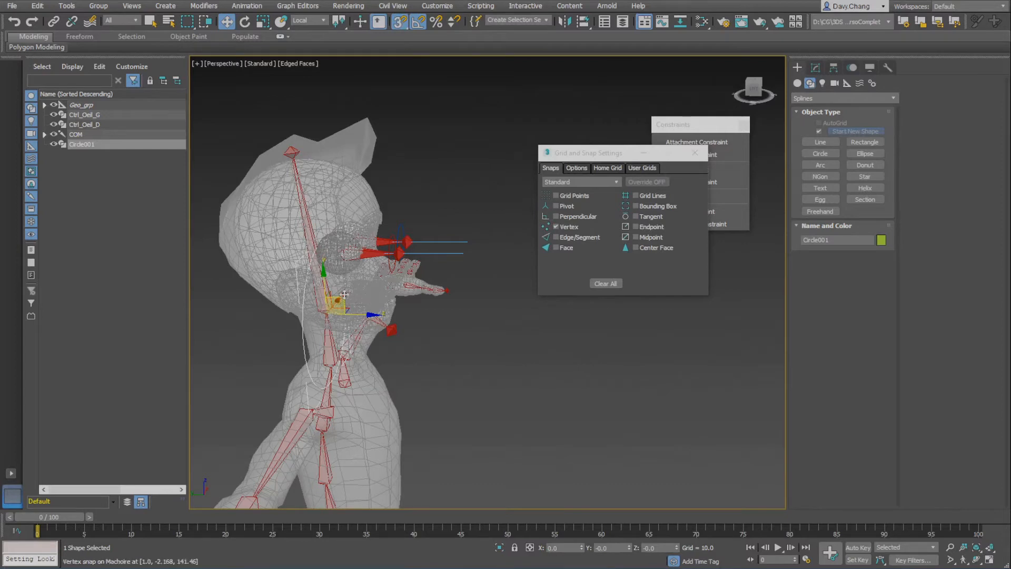
# Step: Move the upright circle forward along its local Z axis, snapping it to the depth of the eye controllers
pyautogui.moveTo(377, 315); pyautogui.dragTo(399, 253)
pyautogui.keyDown('alt'); pyautogui.moveTo(420, 268); pyautogui.dragTo(414, 268, button='middle'); pyautogui.keyUp('alt')
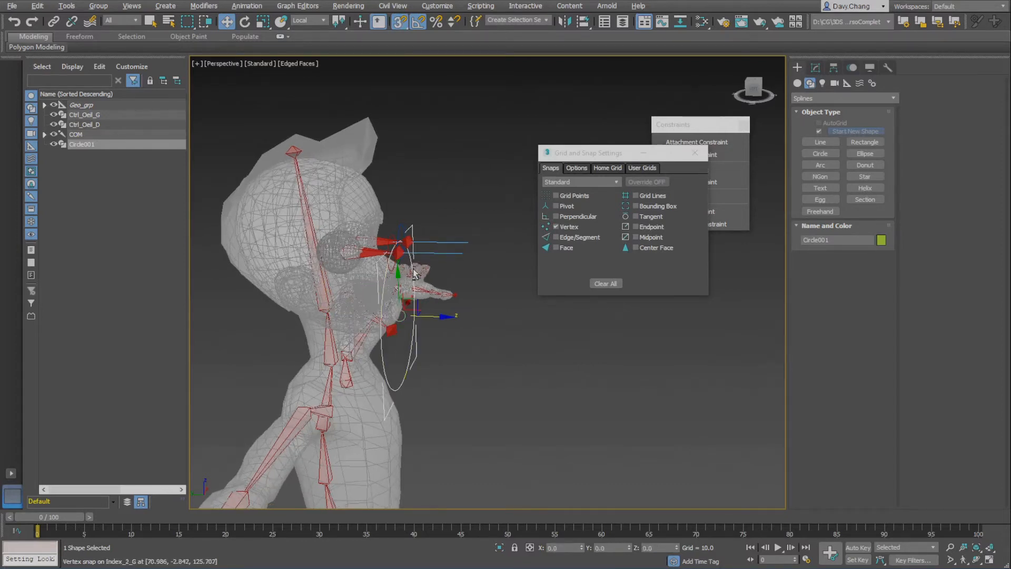
pyautogui.scroll(2, 413, 269)
# Step: Raise the circle along its local Y axis, vertex-snapping it to the height of Ctrl_Oeil_G, and turn snapping off
pyautogui.moveTo(394, 287); pyautogui.dragTo(388, 249)
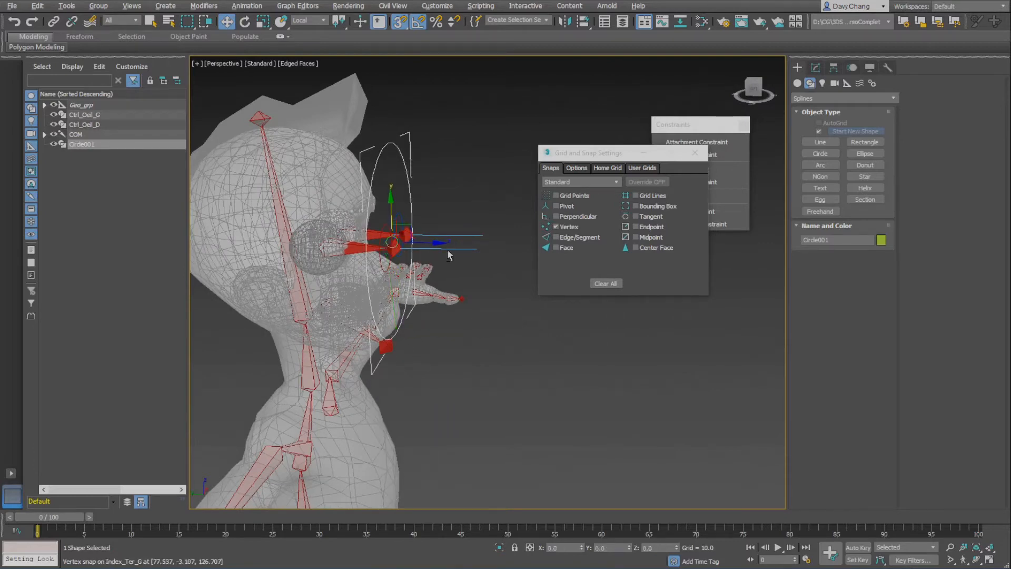
pyautogui.keyDown('alt'); pyautogui.moveTo(447, 250); pyautogui.dragTo(432, 269, button='middle'); pyautogui.keyUp('alt')
pyautogui.scroll(3, 410, 258)
pyautogui.scroll(2, 433, 267)
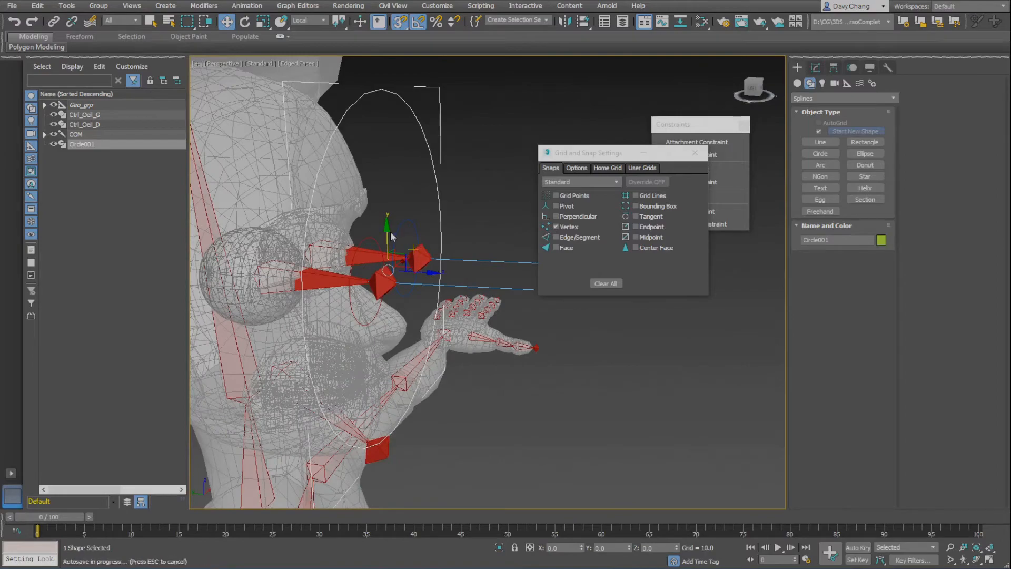
pyautogui.moveTo(387, 227); pyautogui.dragTo(409, 260)
pyautogui.keyDown('alt'); pyautogui.moveTo(441, 289); pyautogui.dragTo(390, 289, button='middle'); pyautogui.keyUp('alt')
pyautogui.click(695, 153)
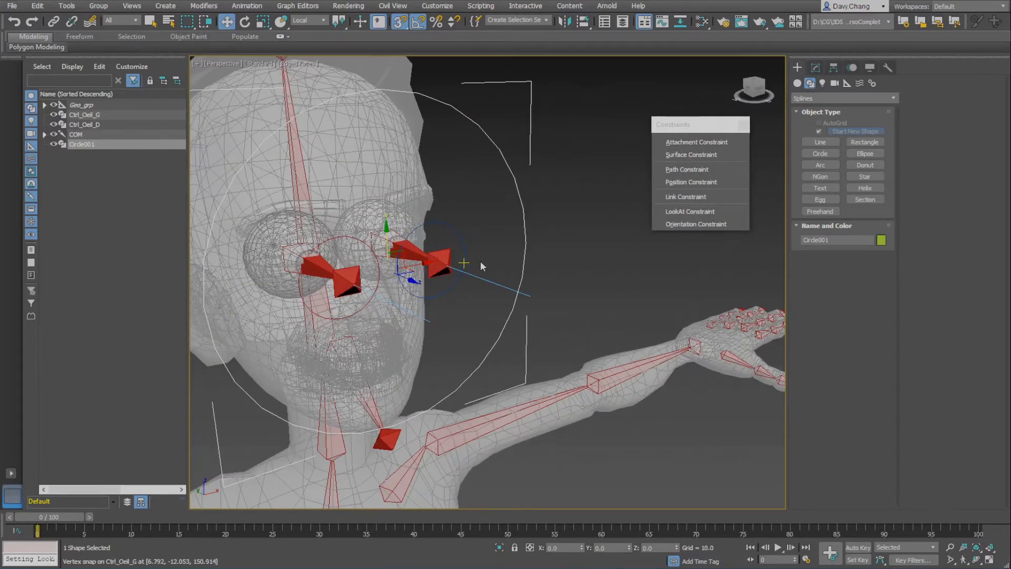
pyautogui.moveTo(486, 231)
pyautogui.keyDown('alt'); pyautogui.mouseDown(button='middle')
pyautogui.moveTo(479, 244)
pyautogui.moveTo(498, 227)
pyautogui.moveTo(482, 232)
pyautogui.mouseUp(button='middle'); pyautogui.keyUp('alt')
pyautogui.press('s')
# Step: Convert the large circle to an Editable Spline and enter its Vertex sub-object level
pyautogui.scroll(-1, 478, 229)
pyautogui.moveTo(482, 232); pyautogui.dragTo(507, 227, button='middle')
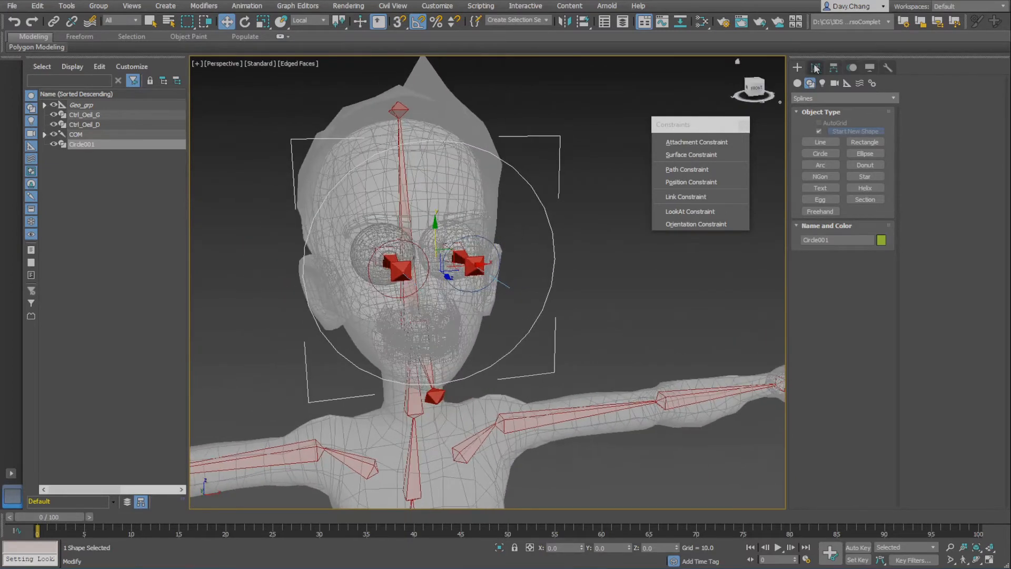
pyautogui.click(816, 68)
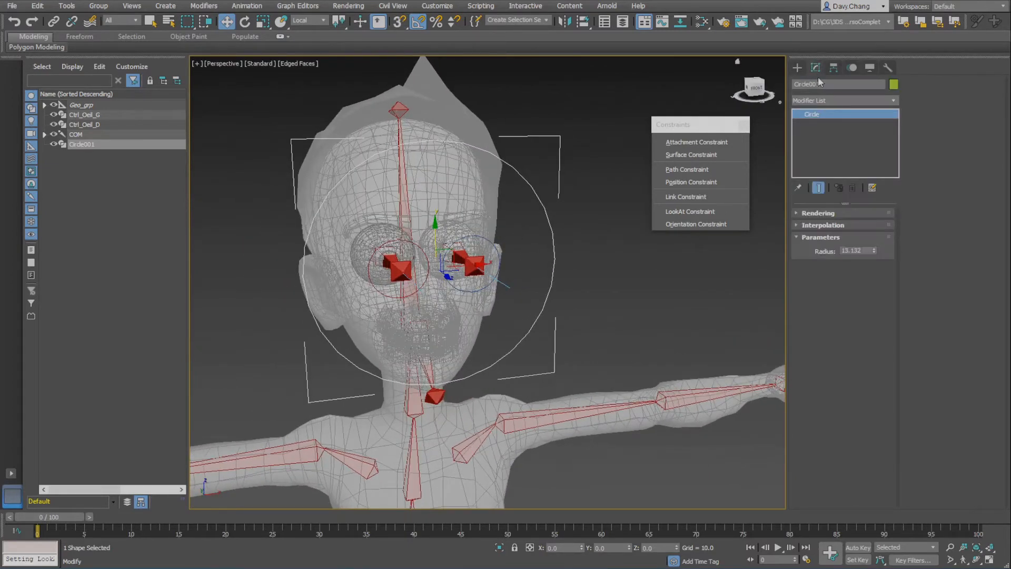
pyautogui.rightClick(819, 118)
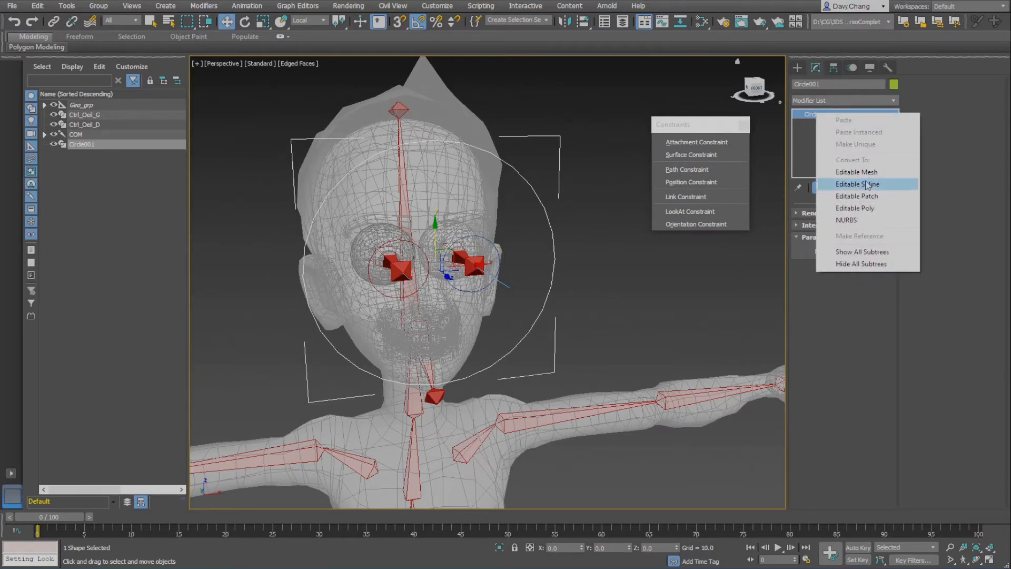
pyautogui.click(848, 182)
pyautogui.click(828, 253)
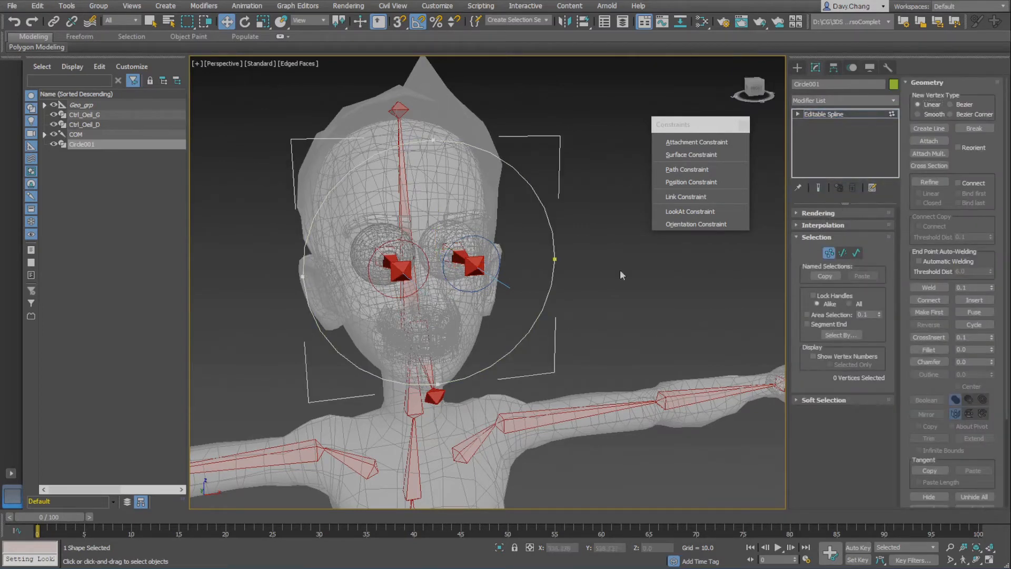
# Step: Select all four vertices of the circle and scale them down uniformly until it closely surrounds both eye controllers
pyautogui.moveTo(293, 135); pyautogui.dragTo(583, 403)
pyautogui.keyDown('alt'); pyautogui.moveTo(580, 319); pyautogui.dragTo(578, 306, button='middle'); pyautogui.keyUp('alt')
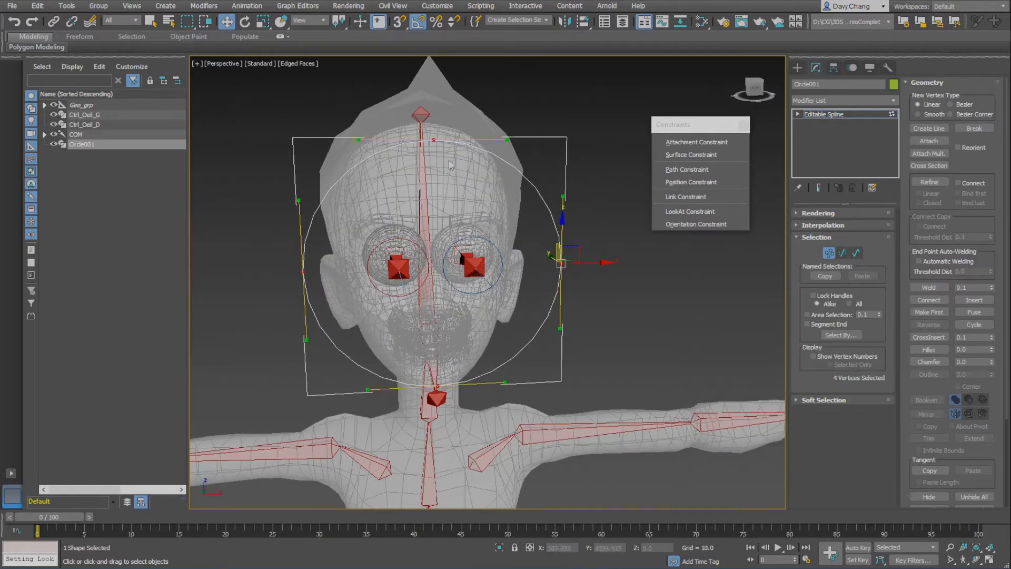
pyautogui.click(427, 140)
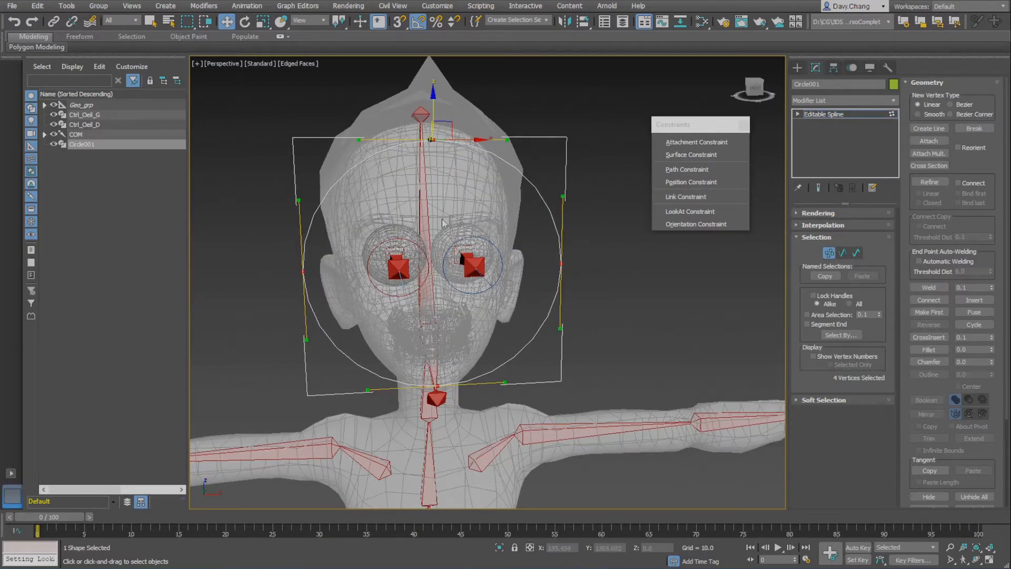
pyautogui.press('r')
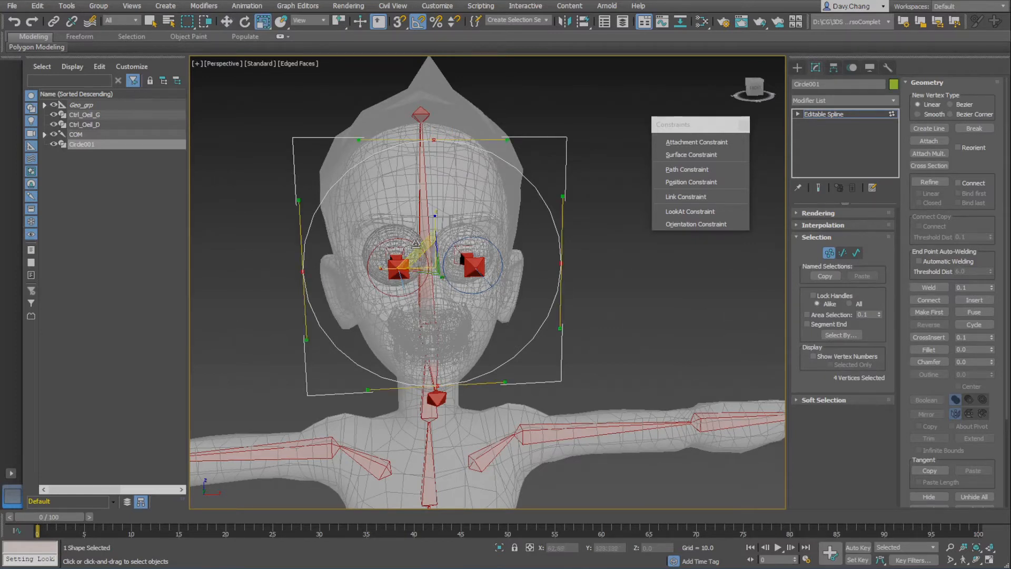
pyautogui.moveTo(416, 246); pyautogui.dragTo(442, 272)
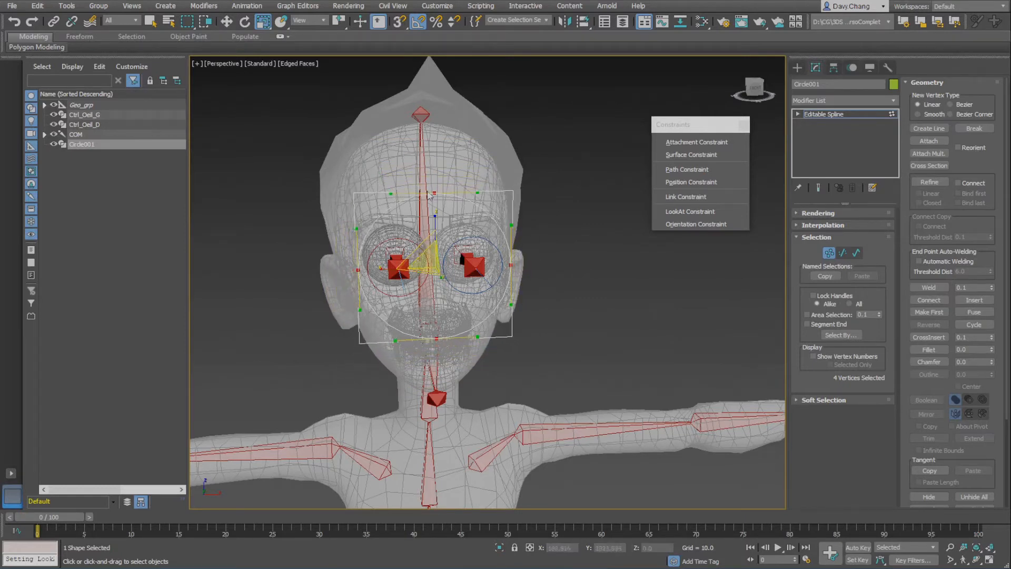
# Step: Select the circle's top and bottom vertices and scale them closer together vertically to flatten it into an oval
pyautogui.press('w')
pyautogui.moveTo(441, 204); pyautogui.dragTo(442, 207)
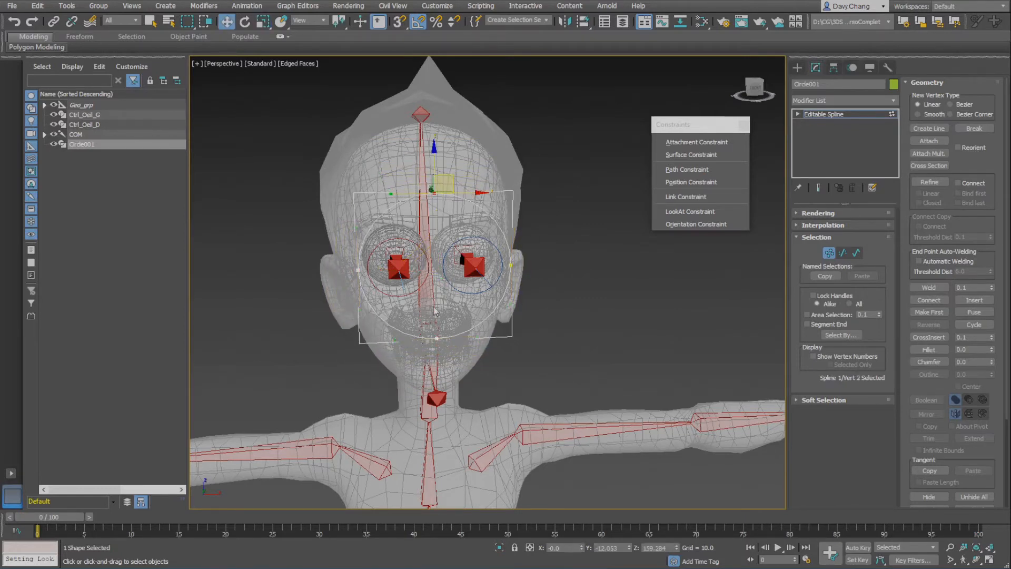
pyautogui.click(432, 338)
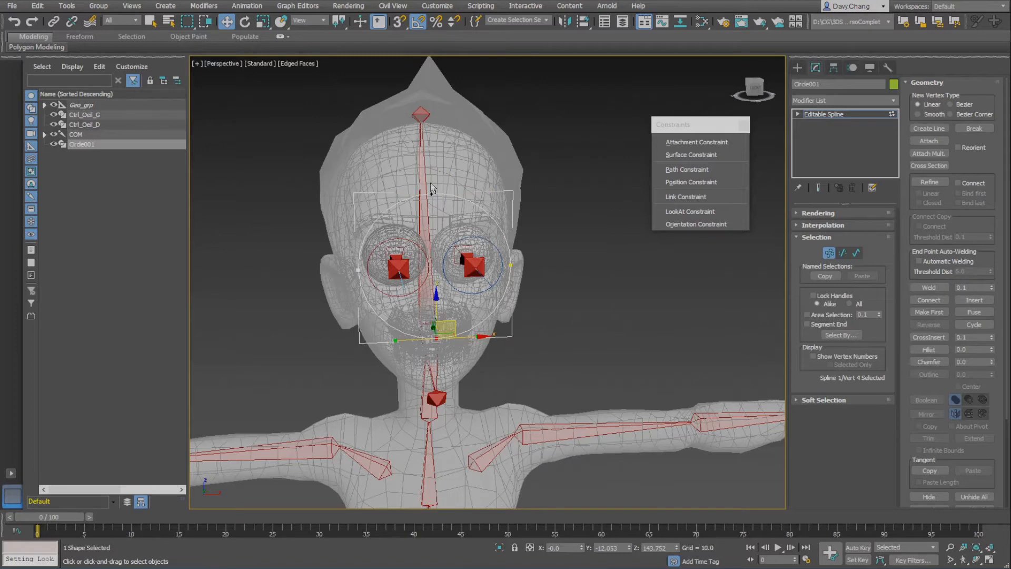
pyautogui.moveTo(431, 189); pyautogui.dragTo(448, 215)
pyautogui.press('r')
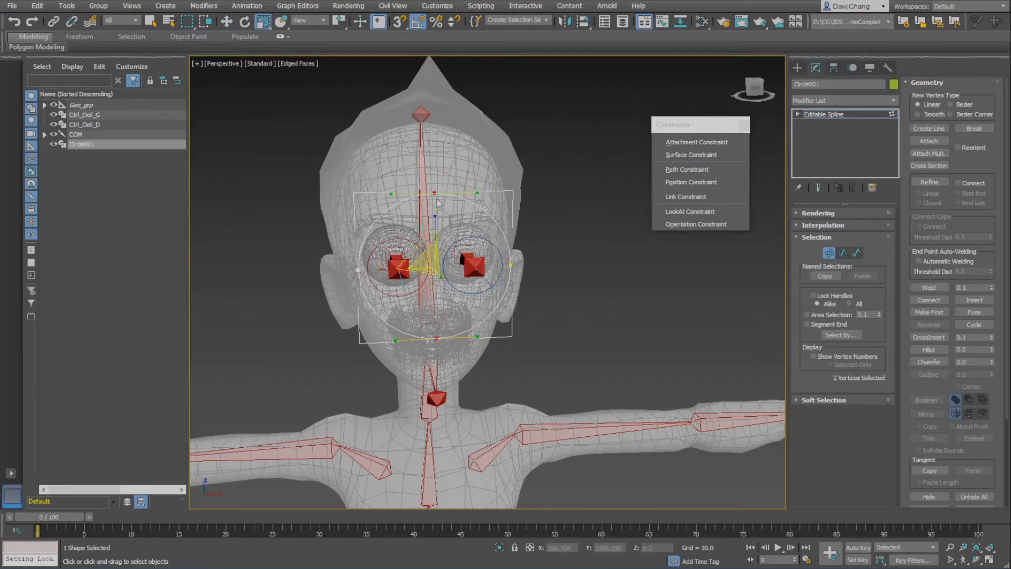
pyautogui.moveTo(433, 207); pyautogui.dragTo(433, 227)
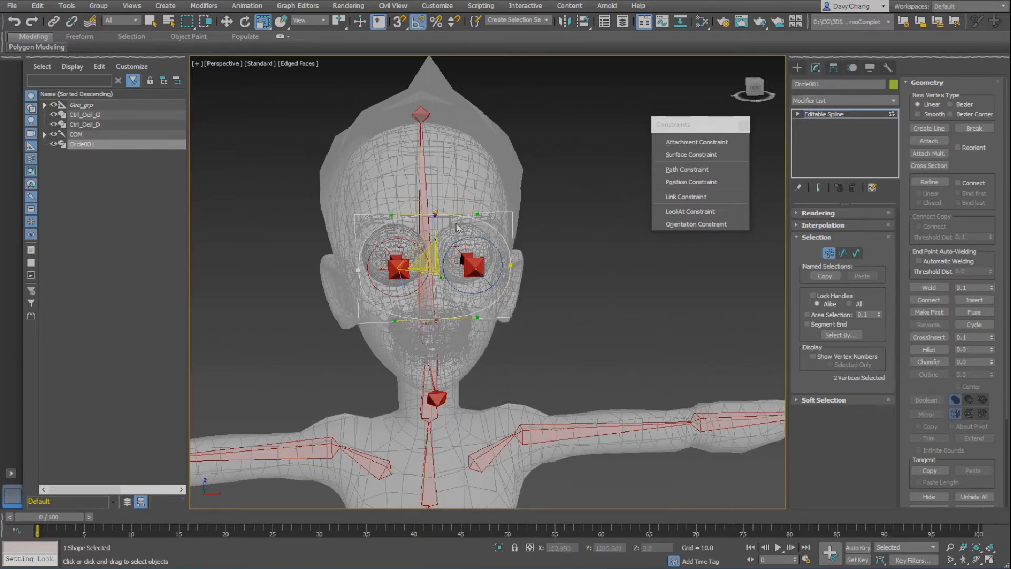
# Step: Flatten the oval further by scaling its top and bottom vertices to 75% in Z, and leave vertex editing
pyautogui.keyDown('alt'); pyautogui.moveTo(605, 307); pyautogui.dragTo(576, 298, button='middle'); pyautogui.keyUp('alt')
pyautogui.scroll(2, 619, 308)
pyautogui.scroll(1, 618, 307)
pyautogui.keyDown('alt'); pyautogui.moveTo(447, 204); pyautogui.dragTo(431, 209, button='middle'); pyautogui.keyUp('alt')
pyautogui.moveTo(433, 207); pyautogui.dragTo(432, 224)
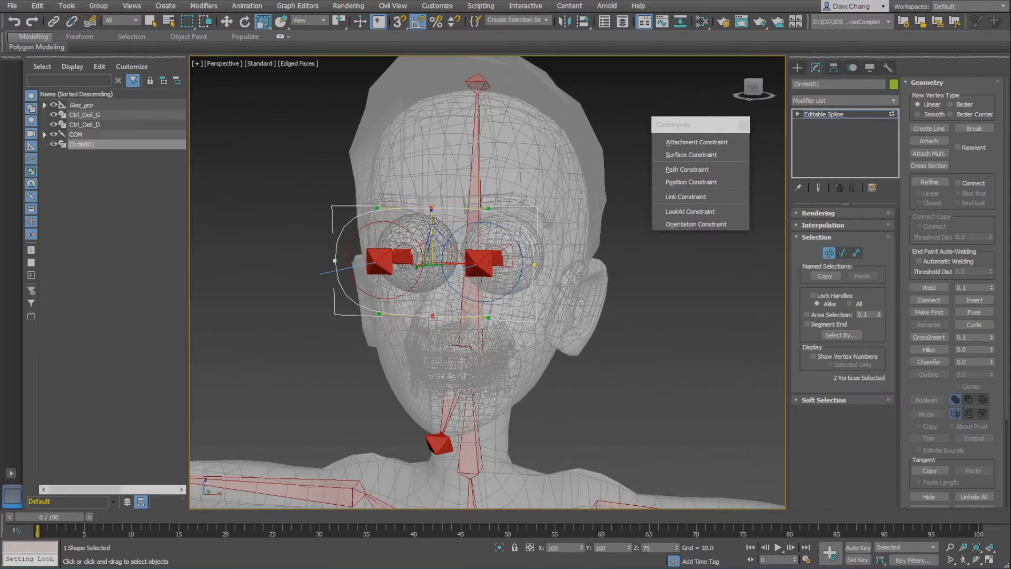
pyautogui.press('w')
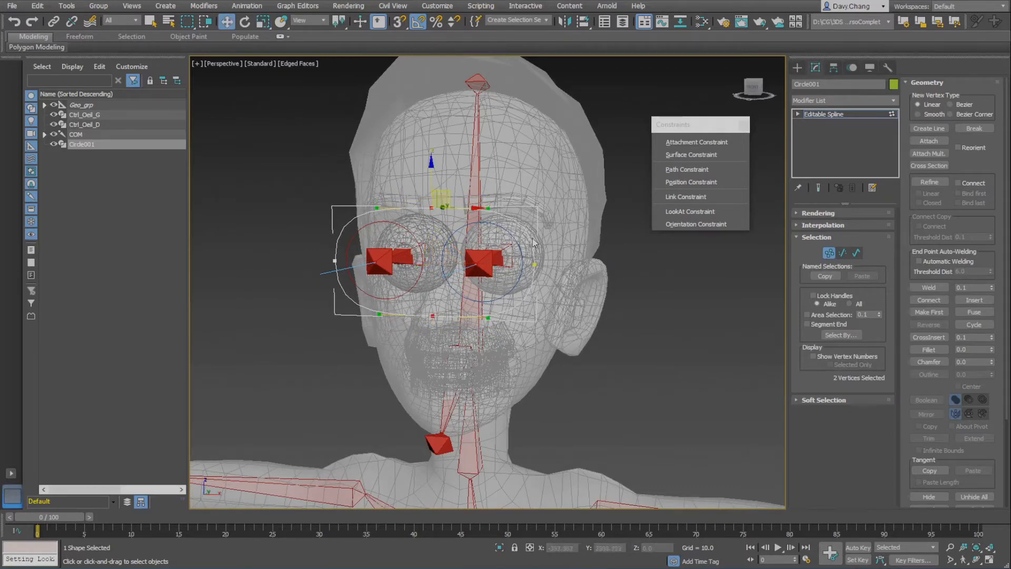
pyautogui.click(829, 253)
# Step: Review the vertex-level spline editing tools, such as Refine and Fillet, without changing the oval
pyautogui.keyDown('alt'); pyautogui.moveTo(442, 274); pyautogui.dragTo(519, 254, button='middle'); pyautogui.keyUp('alt')
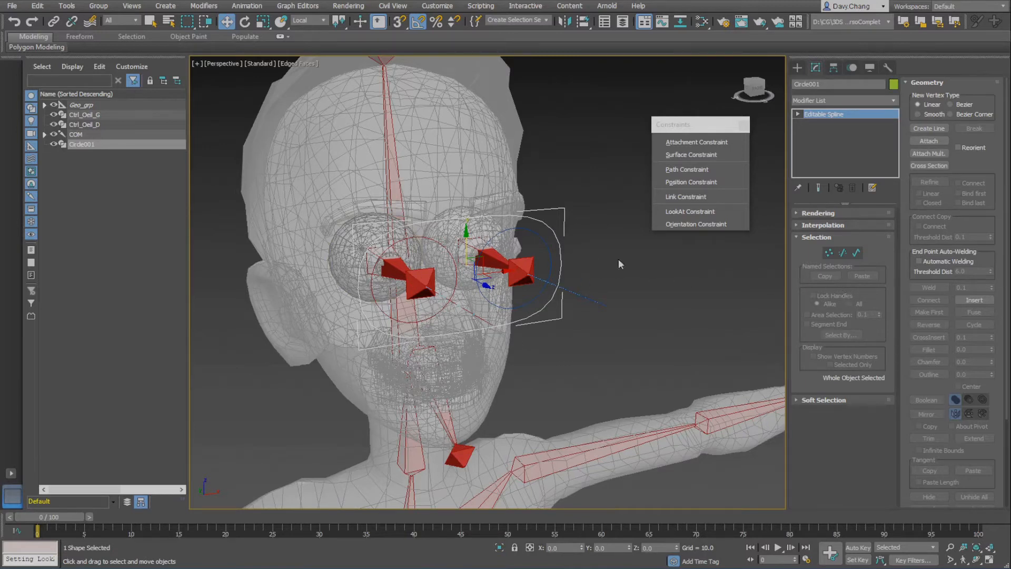
pyautogui.click(830, 253)
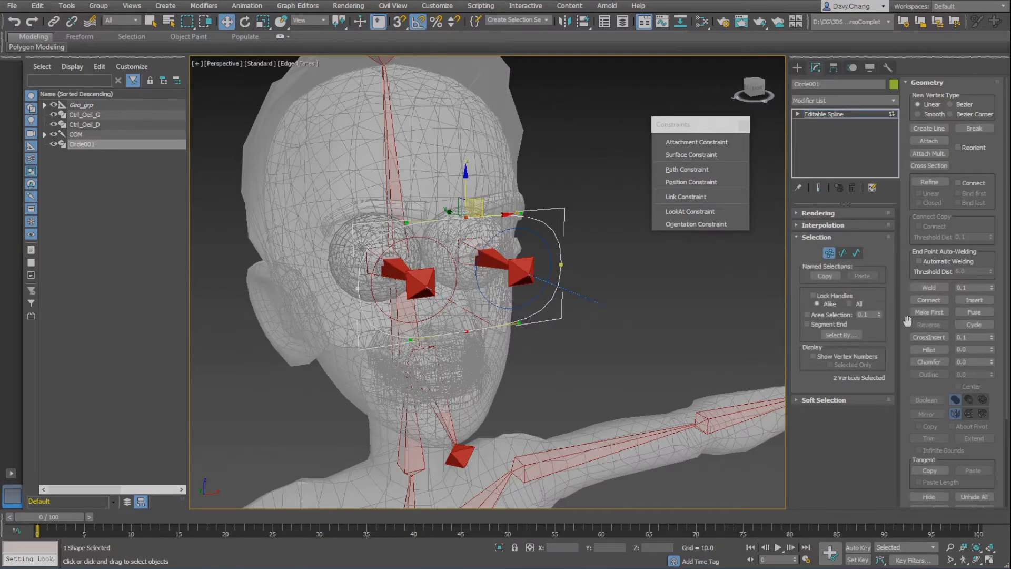
pyautogui.moveTo(907, 321); pyautogui.dragTo(908, 172)
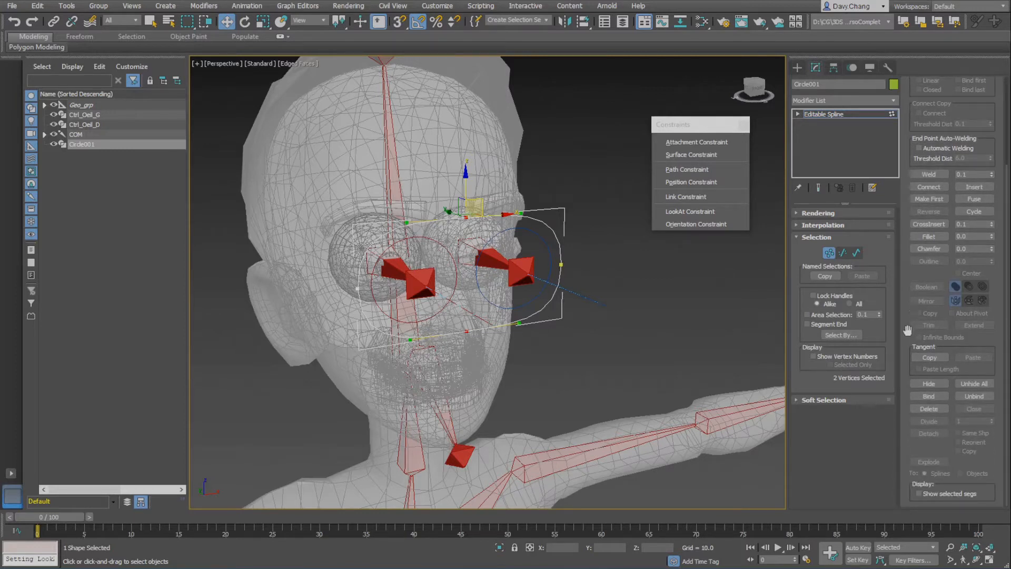
pyautogui.moveTo(909, 267); pyautogui.dragTo(908, 321)
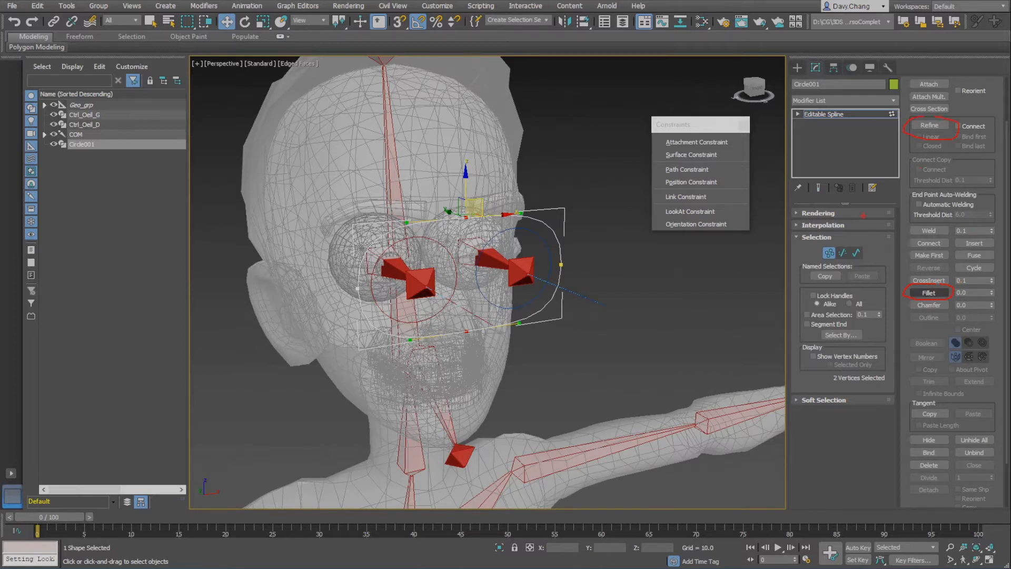
pyautogui.press('Escape')
pyautogui.click(829, 254)
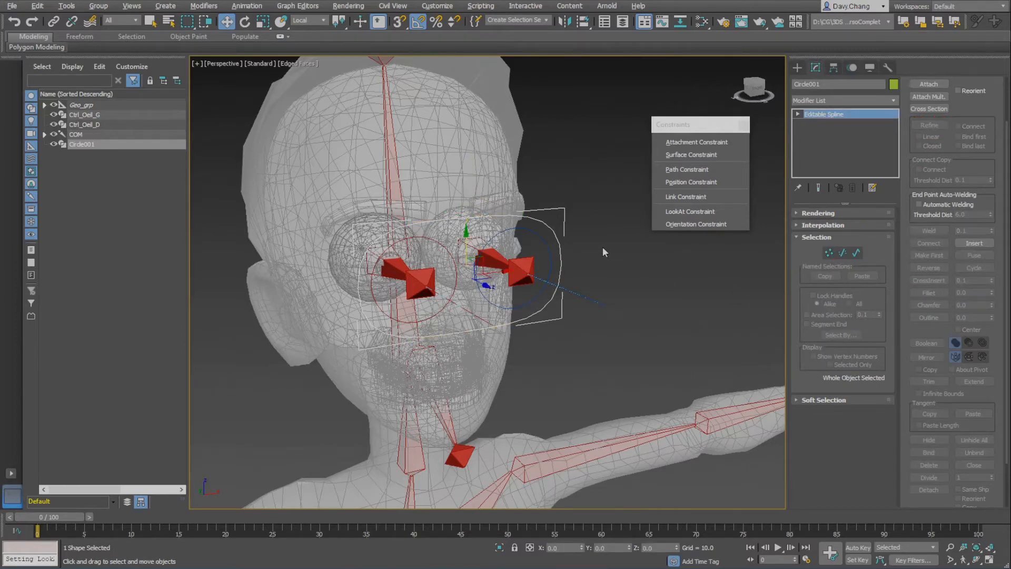
# Step: Change the oval spline's object color to pale yellow and deselect it
pyautogui.scroll(-1, 603, 252)
pyautogui.keyDown('alt'); pyautogui.moveTo(603, 252); pyautogui.dragTo(624, 300, button='middle'); pyautogui.keyUp('alt')
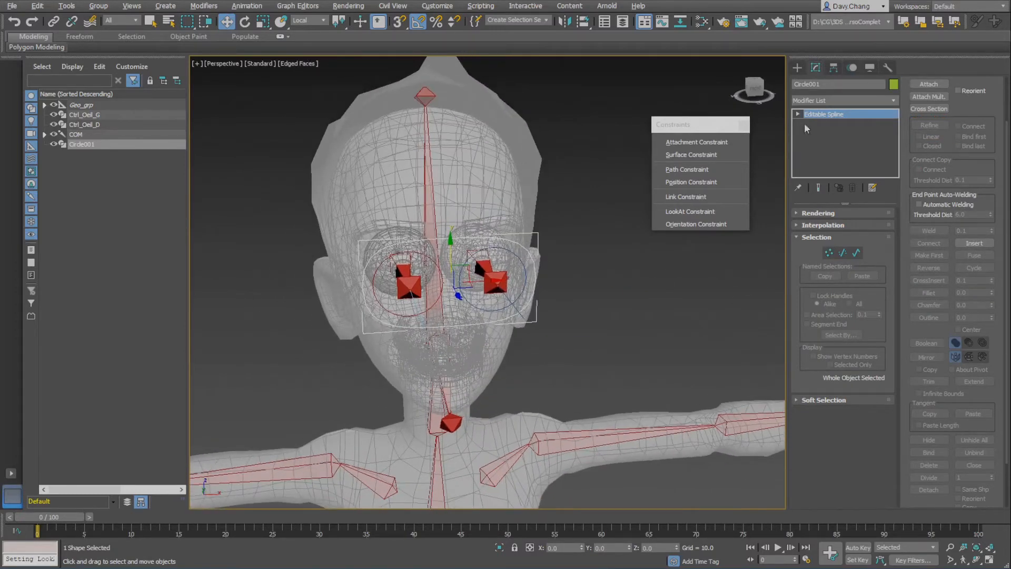
pyautogui.click(894, 85)
pyautogui.click(420, 253)
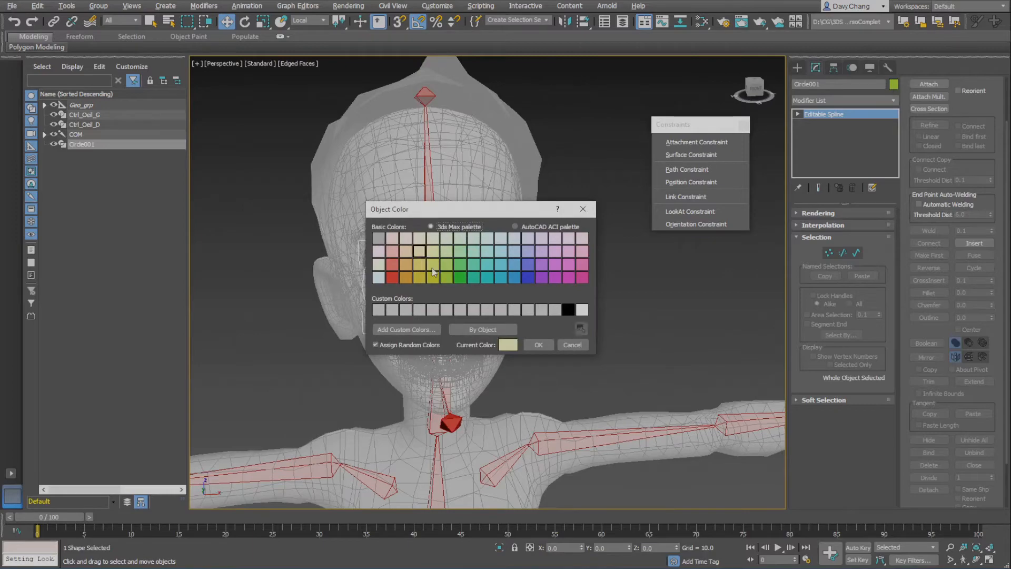
pyautogui.click(540, 345)
pyautogui.click(568, 321)
# Step: Rename the oval spline around both eye controllers to Ctrl_Vue
pyautogui.keyDown('alt'); pyautogui.moveTo(568, 321); pyautogui.dragTo(597, 327, button='middle'); pyautogui.keyUp('alt')
pyautogui.click(593, 247)
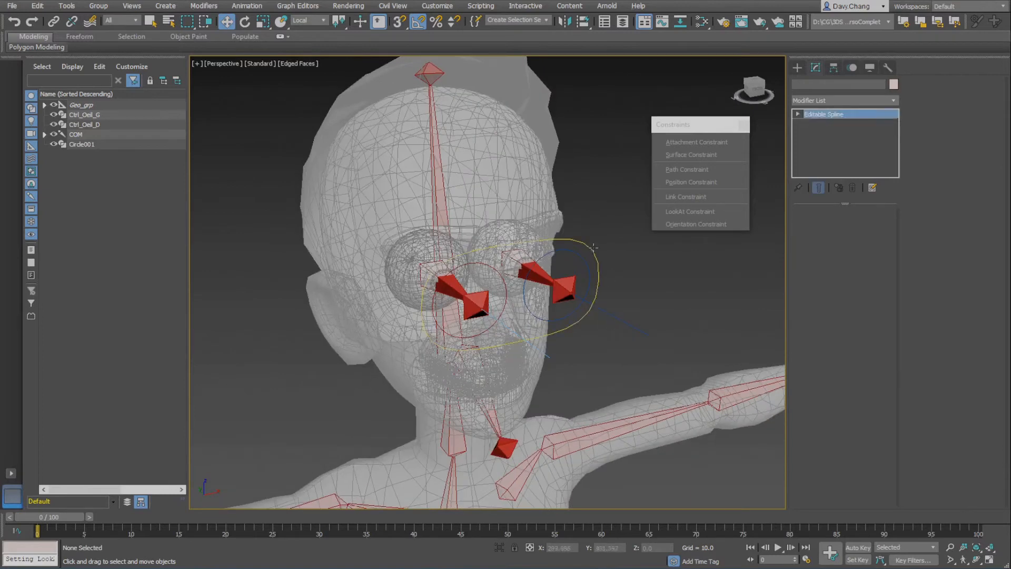
pyautogui.click(825, 84)
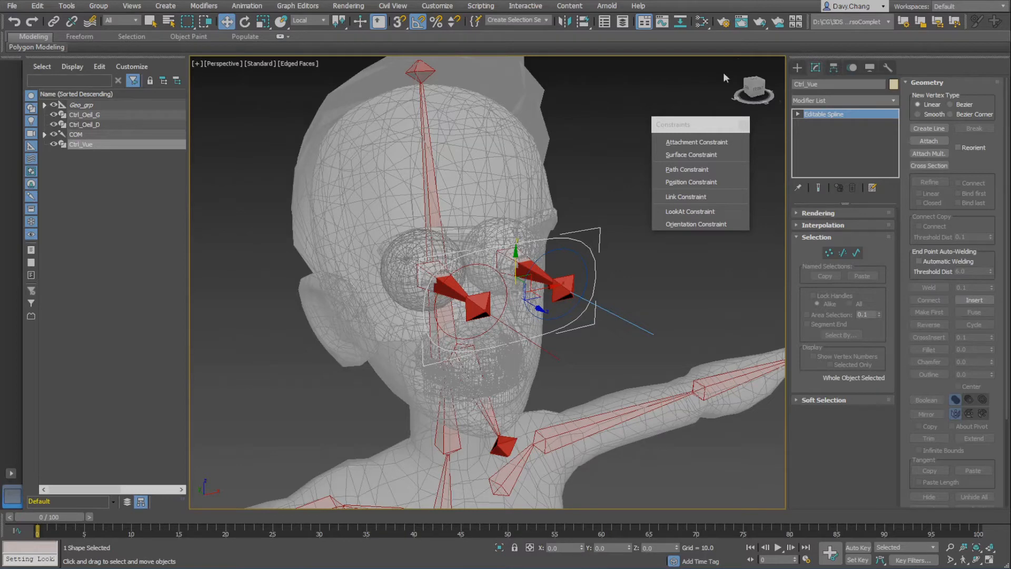
pyautogui.click(602, 221)
# Step: Select the Ctrl_Vue controller in front of the eyes
pyautogui.moveTo(545, 218)
pyautogui.keyDown('alt'); pyautogui.mouseDown(button='middle')
pyautogui.moveTo(526, 210)
pyautogui.moveTo(549, 212)
pyautogui.mouseUp(button='middle'); pyautogui.keyUp('alt')
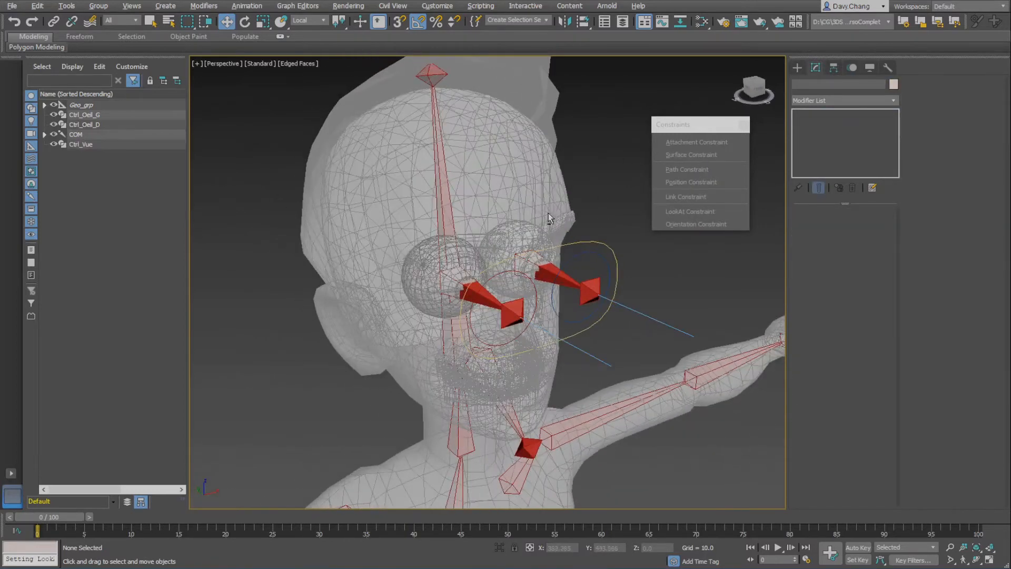
pyautogui.click(526, 255)
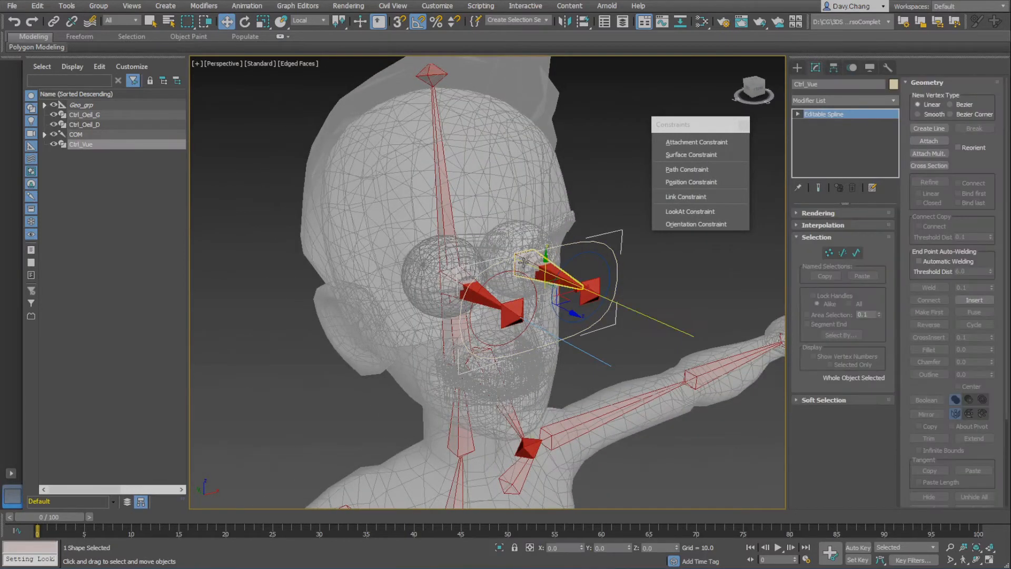
pyautogui.keyDown('alt'); pyautogui.moveTo(525, 255); pyautogui.dragTo(248, 234, button='middle'); pyautogui.keyUp('alt')
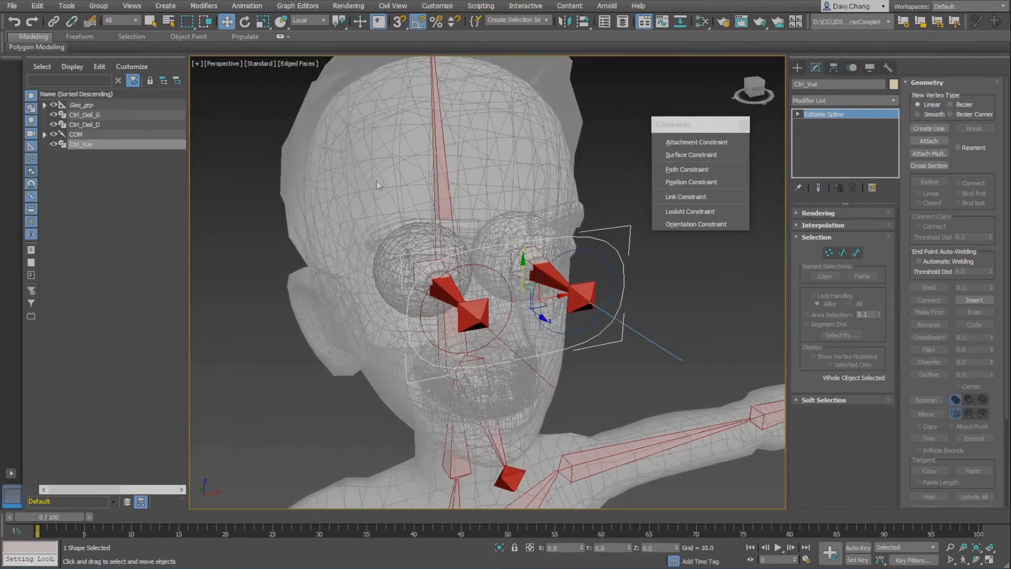
# Step: Link Ctrl_Oeil_D and Ctrl_Oeil_G as children of the Ctrl_Vue controller
pyautogui.click(53, 23)
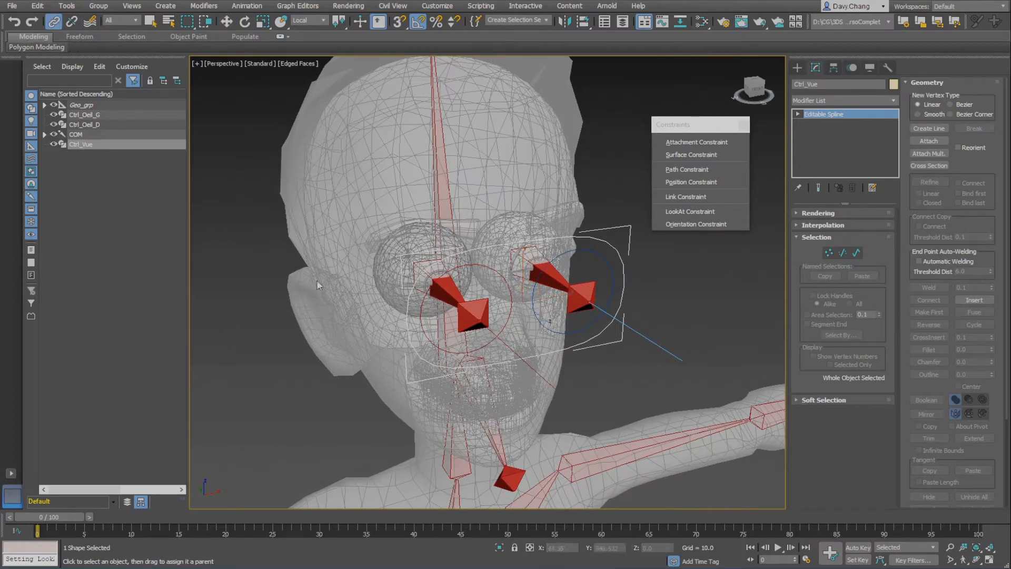
pyautogui.click(494, 269)
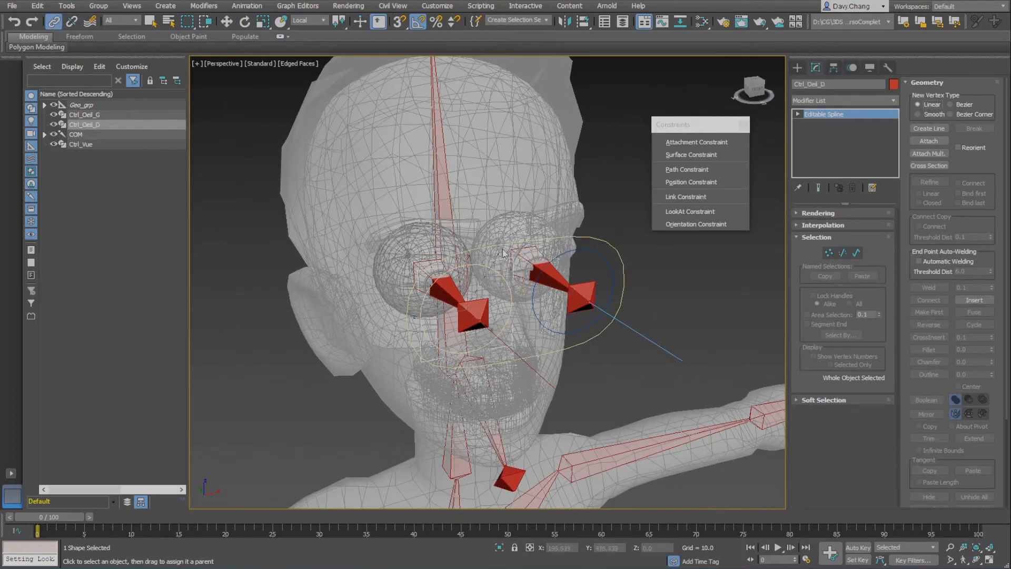
pyautogui.moveTo(551, 262); pyautogui.dragTo(520, 247)
pyautogui.press('w')
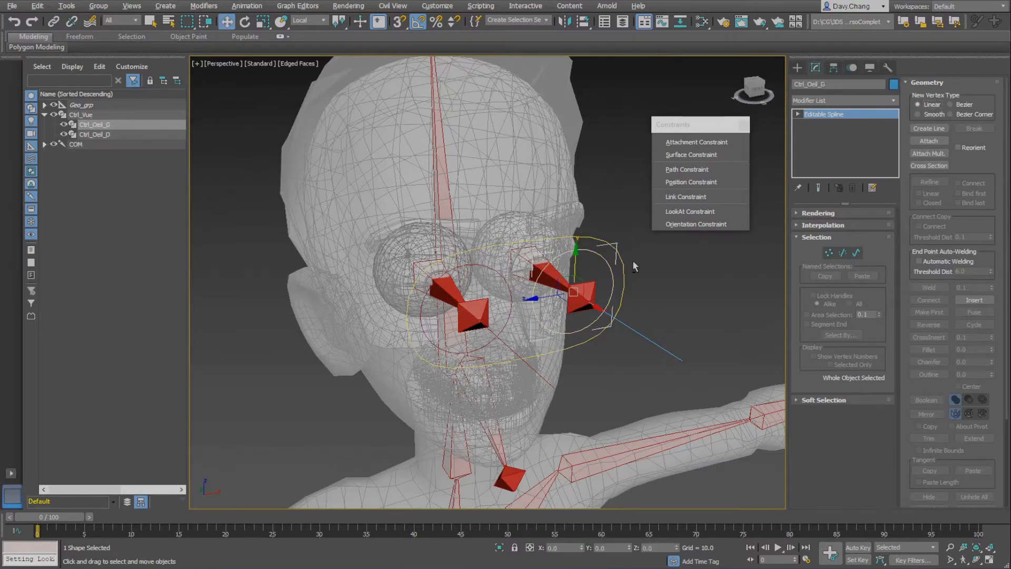
# Step: Test-move Ctrl_Vue with both linked eye controllers, and try sliding Ctrl_Oeil_D inward toward the nose
pyautogui.keyDown('alt'); pyautogui.moveTo(633, 260); pyautogui.dragTo(671, 265, button='middle'); pyautogui.keyUp('alt')
pyautogui.click(671, 265)
pyautogui.click(546, 244)
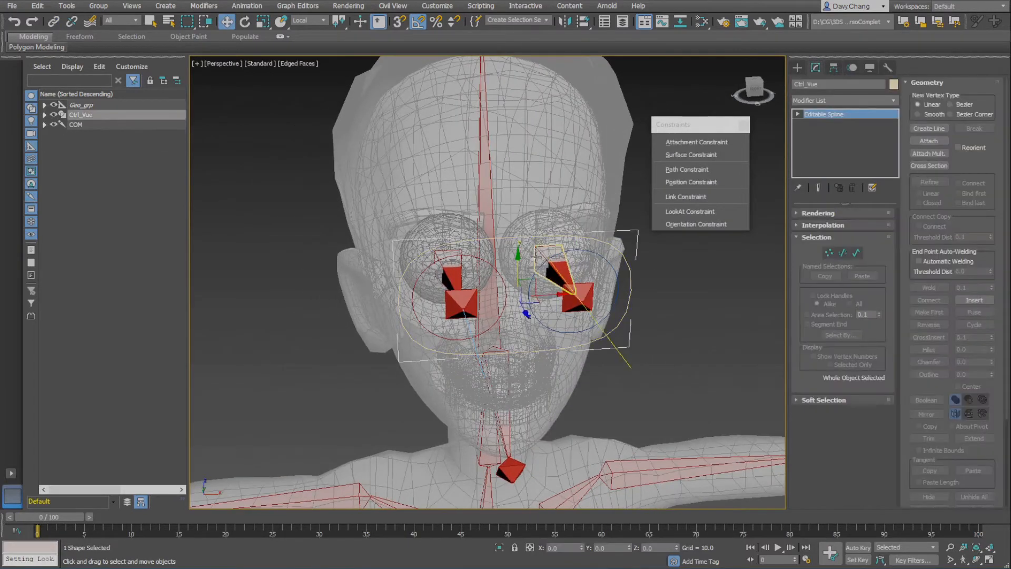
pyautogui.moveTo(536, 286); pyautogui.dragTo(450, 300)
pyautogui.rightClick(429, 271)
pyautogui.click(429, 271)
pyautogui.rightClick(450, 300)
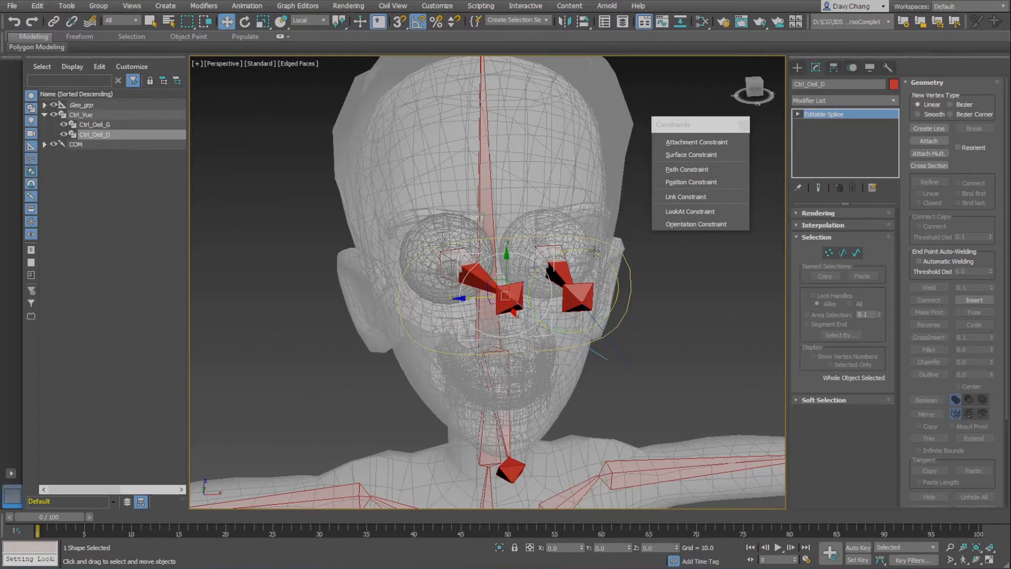
# Step: Try crossing the eyes by sliding Ctrl_Oeil_G toward the nose, test-move Ctrl_Vue, and undo the test moves
pyautogui.click(503, 297)
pyautogui.moveTo(532, 296); pyautogui.dragTo(494, 296)
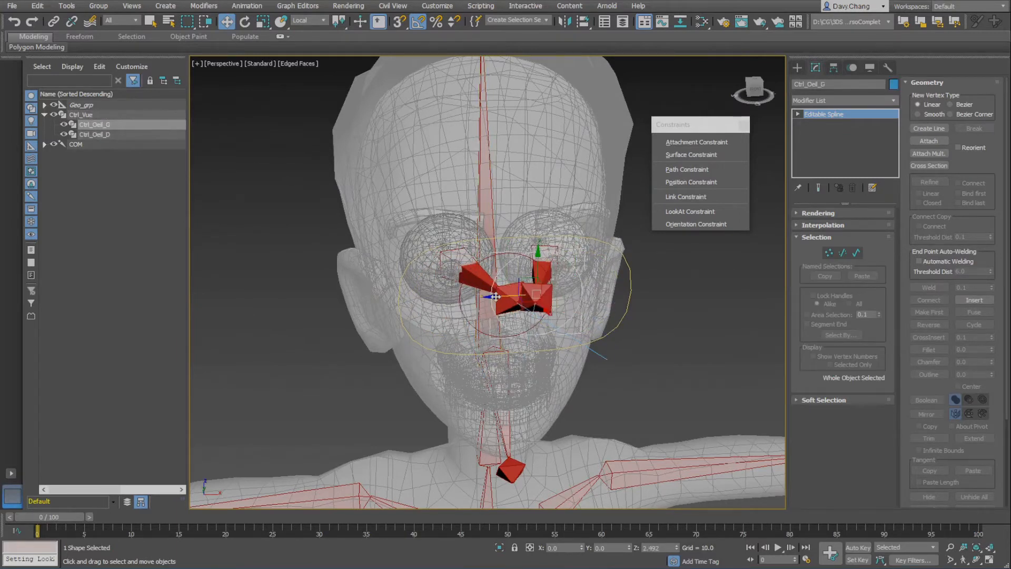
pyautogui.click(436, 248)
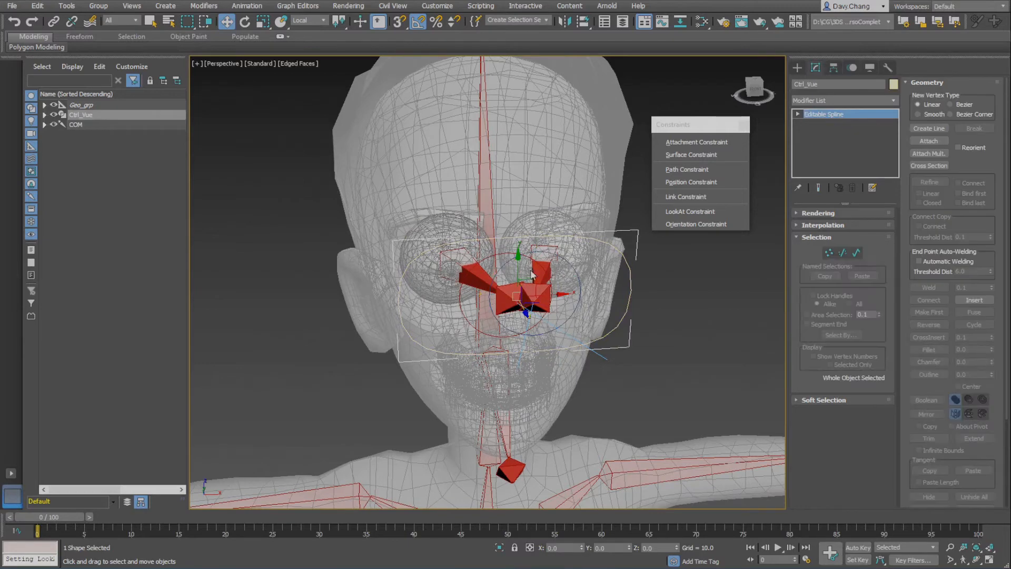
pyautogui.moveTo(549, 276); pyautogui.dragTo(526, 291)
pyautogui.click(600, 300)
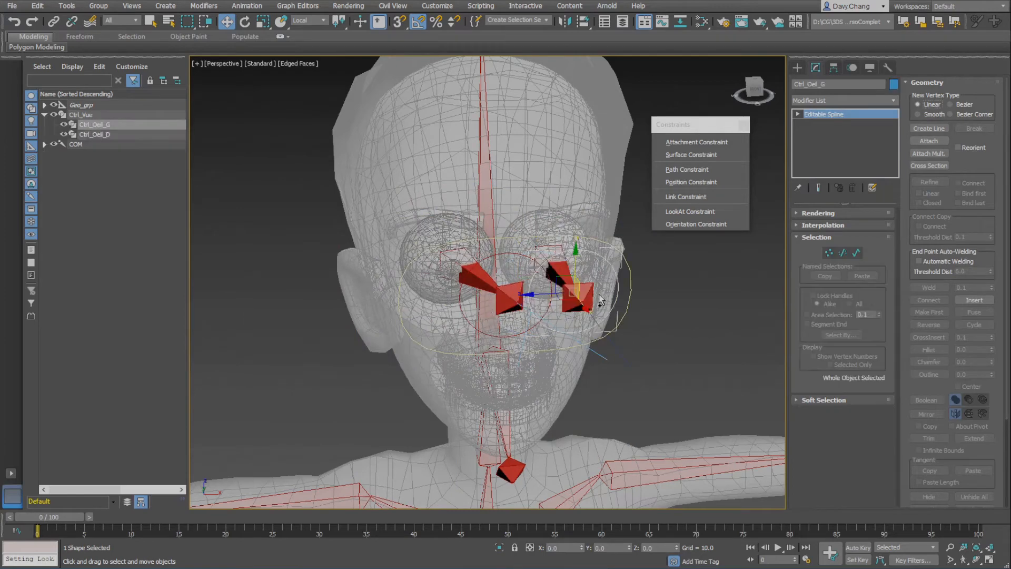
pyautogui.click(601, 300)
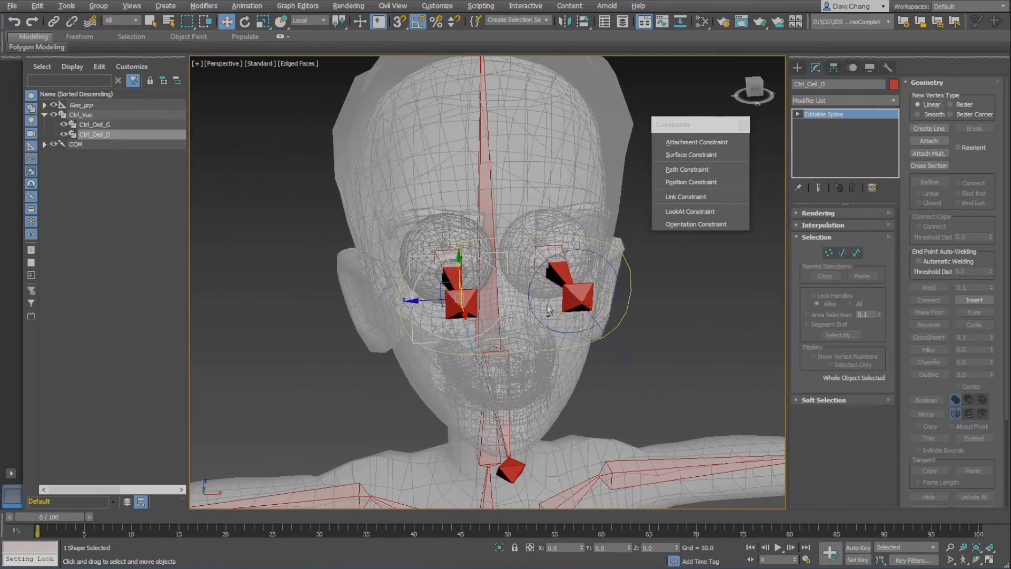
# Step: Apply Freeze Transform and Freeze Rotation to Ctrl_Vue, Ctrl_Oeil_G and Ctrl_Oeil_D together
pyautogui.moveTo(548, 310)
pyautogui.keyDown('alt'); pyautogui.mouseDown(button='middle')
pyautogui.moveTo(582, 300)
pyautogui.moveTo(531, 289)
pyautogui.moveTo(595, 316)
pyautogui.moveTo(499, 314)
pyautogui.moveTo(556, 317)
pyautogui.mouseUp(button='middle'); pyautogui.keyUp('alt')
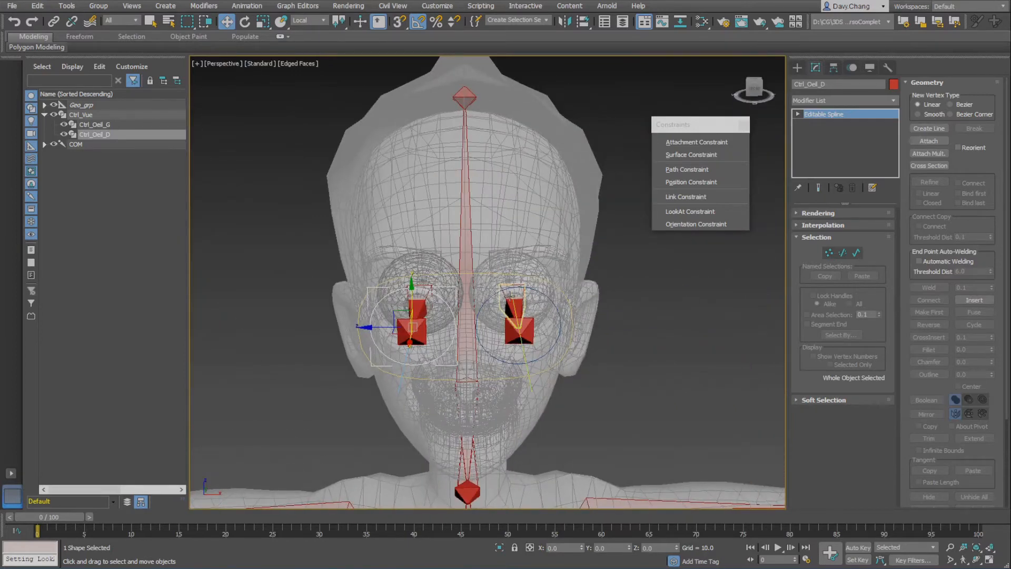
pyautogui.keyDown('ctrl'); pyautogui.click(491, 298); pyautogui.keyUp('ctrl')
pyautogui.keyDown('ctrl'); pyautogui.click(542, 283); pyautogui.keyUp('ctrl')
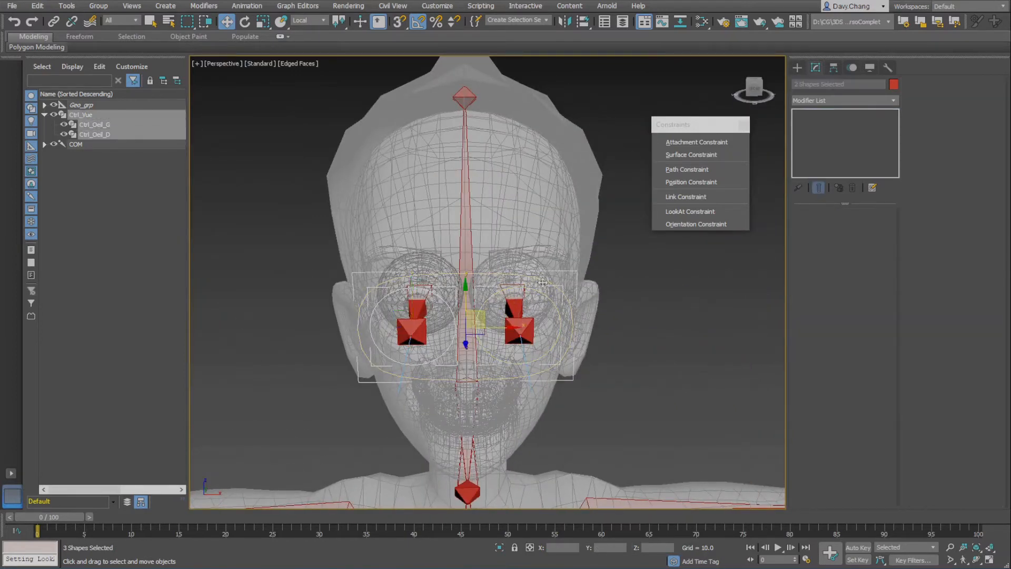
pyautogui.keyDown('alt'); pyautogui.moveTo(542, 283); pyautogui.dragTo(578, 302, button='middle'); pyautogui.keyUp('alt')
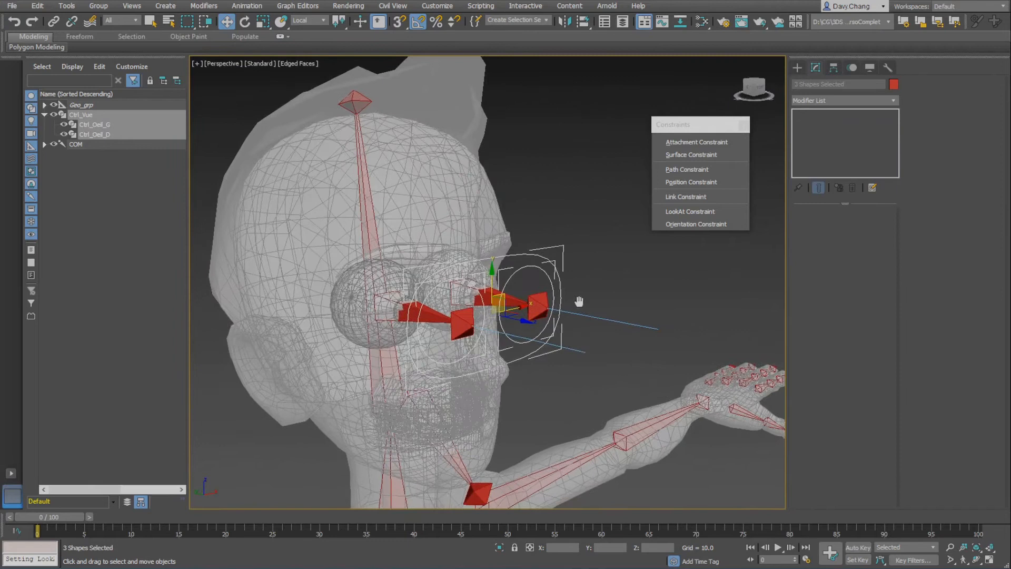
pyautogui.rightClick(597, 265)
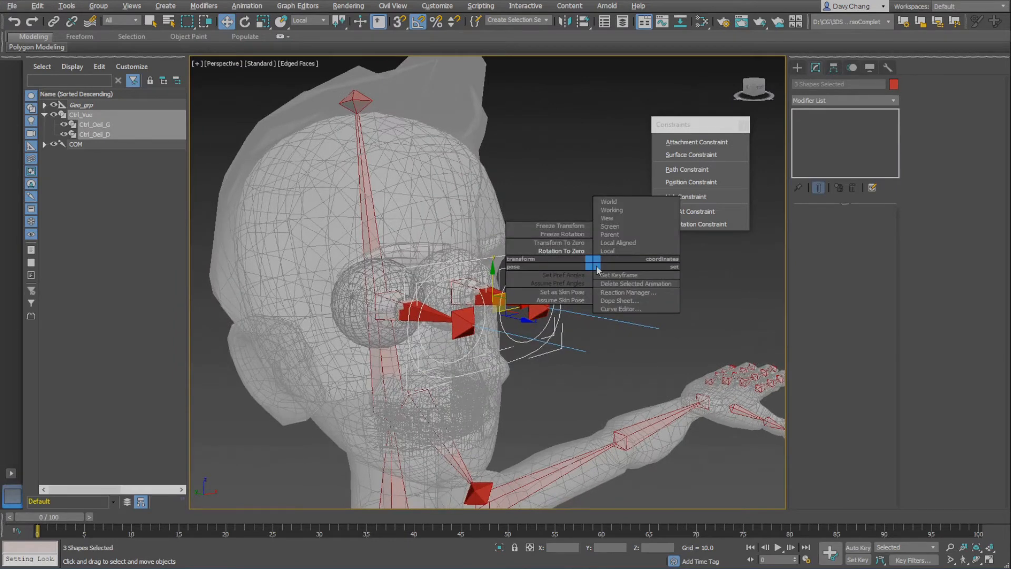
pyautogui.click(560, 225)
pyautogui.click(572, 314)
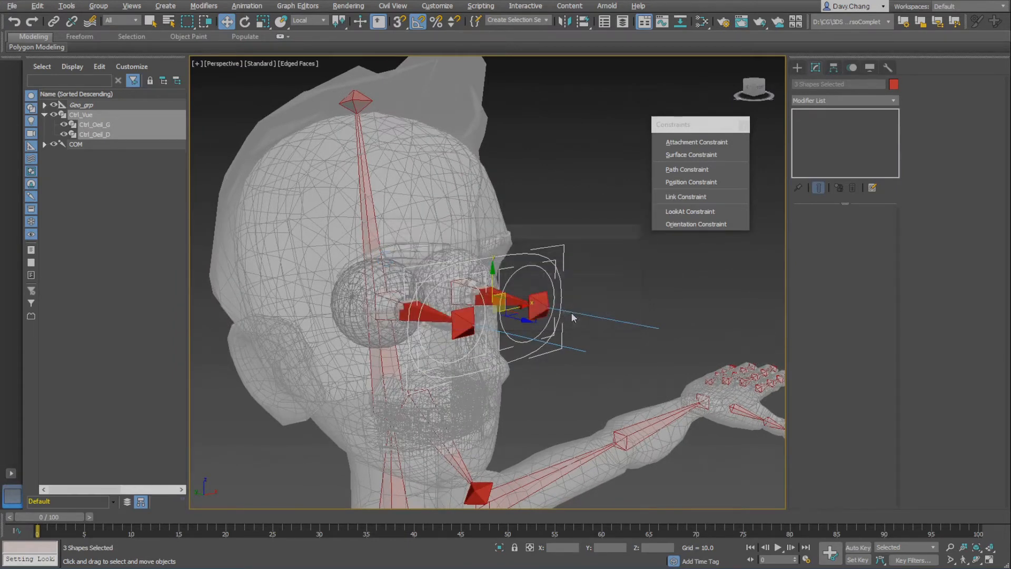
pyautogui.rightClick(596, 244)
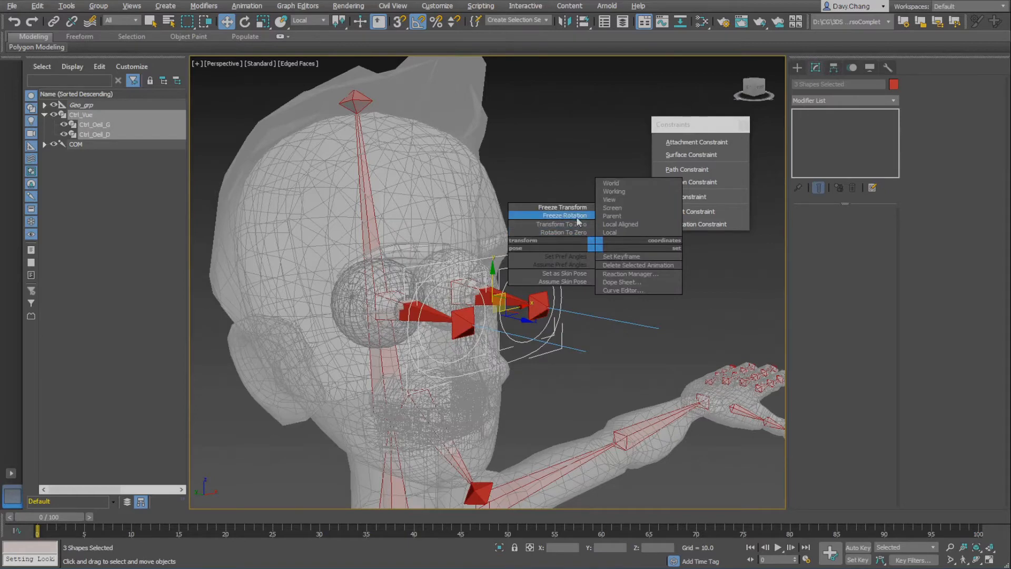
pyautogui.click(579, 220)
pyautogui.click(585, 259)
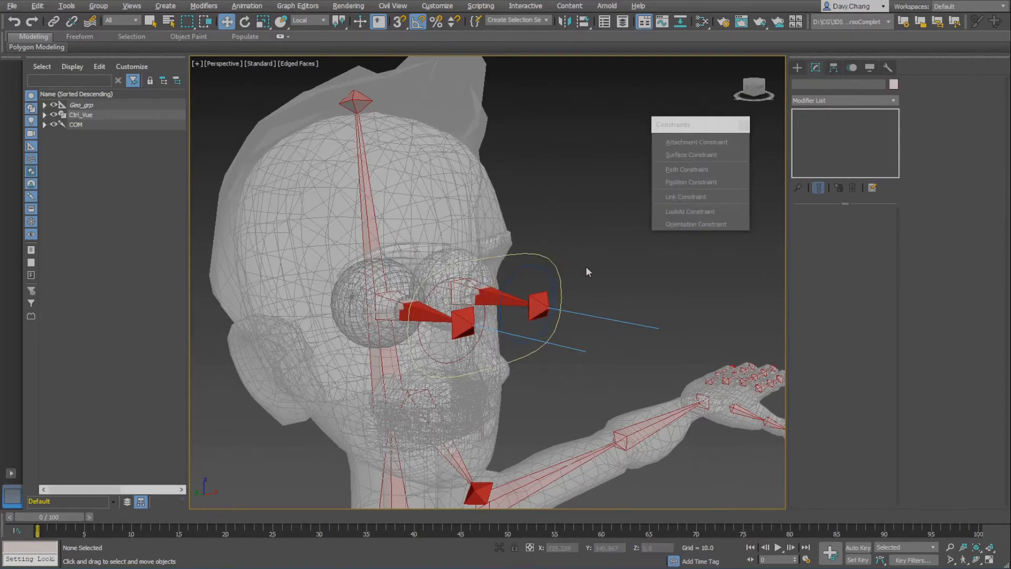
# Step: Test the frozen rig by moving Ctrl_Vue up and to one side of the head, and reset it with Transform To Zero
pyautogui.keyDown('alt'); pyautogui.moveTo(586, 267); pyautogui.dragTo(630, 282, button='middle'); pyautogui.keyUp('alt')
pyautogui.moveTo(458, 284)
pyautogui.keyDown('alt'); pyautogui.mouseDown(button='middle')
pyautogui.moveTo(485, 274)
pyautogui.moveTo(475, 273)
pyautogui.mouseUp(button='middle'); pyautogui.keyUp('alt')
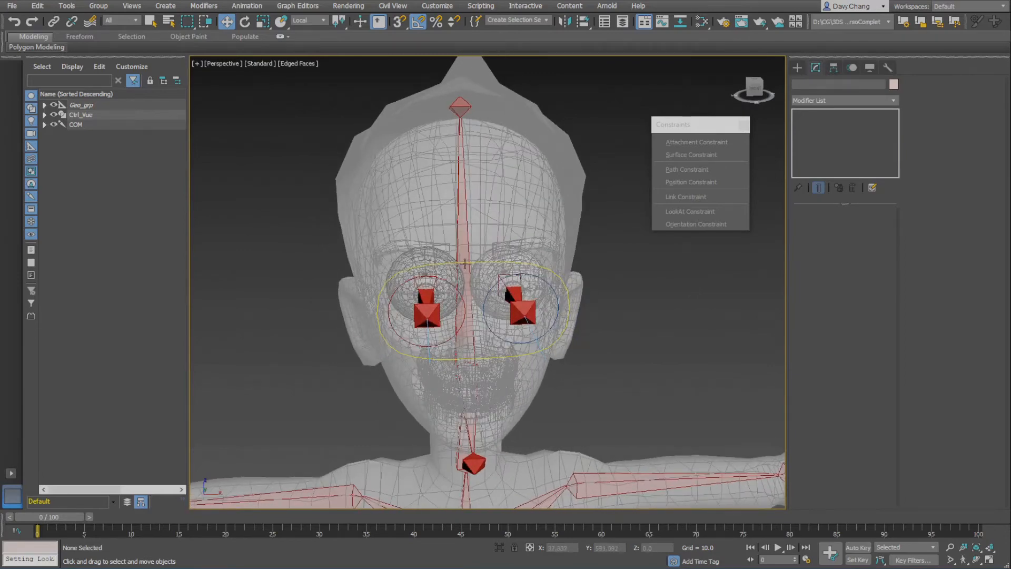
pyautogui.click(465, 263)
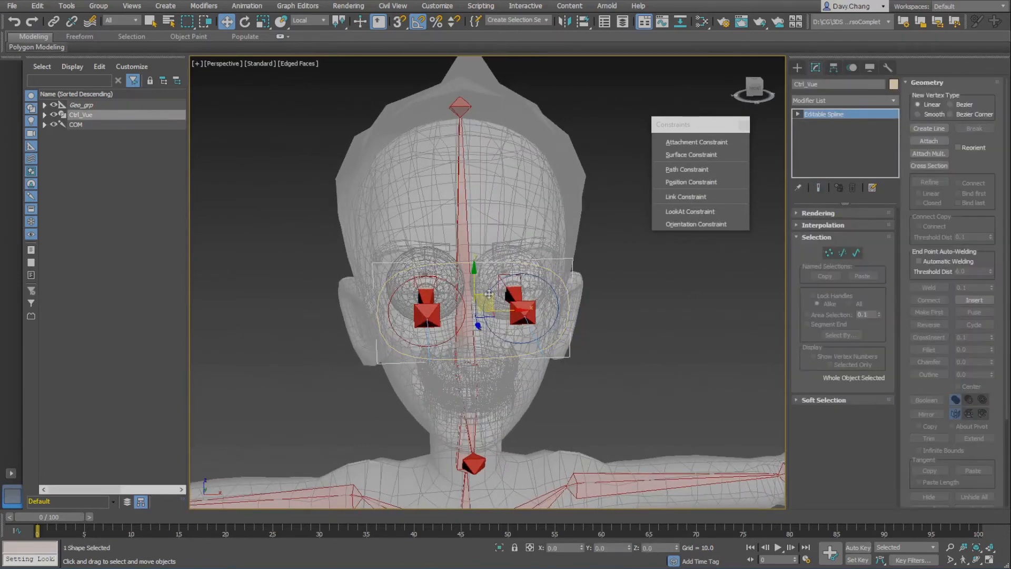
pyautogui.moveTo(489, 293); pyautogui.dragTo(365, 185)
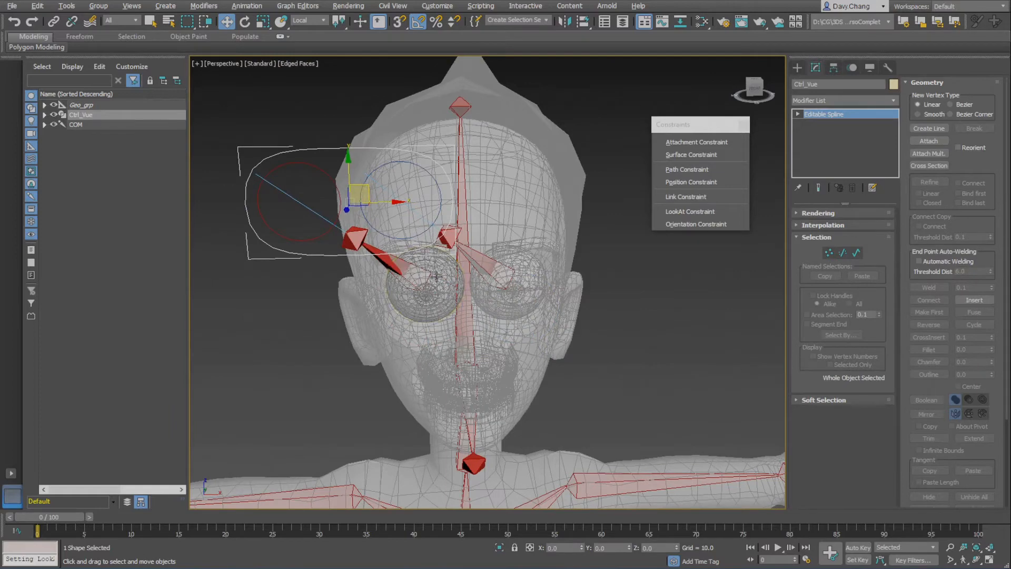
pyautogui.scroll(-2, 436, 277)
pyautogui.keyDown('alt'); pyautogui.moveTo(439, 283); pyautogui.dragTo(424, 301, button='middle'); pyautogui.keyUp('alt')
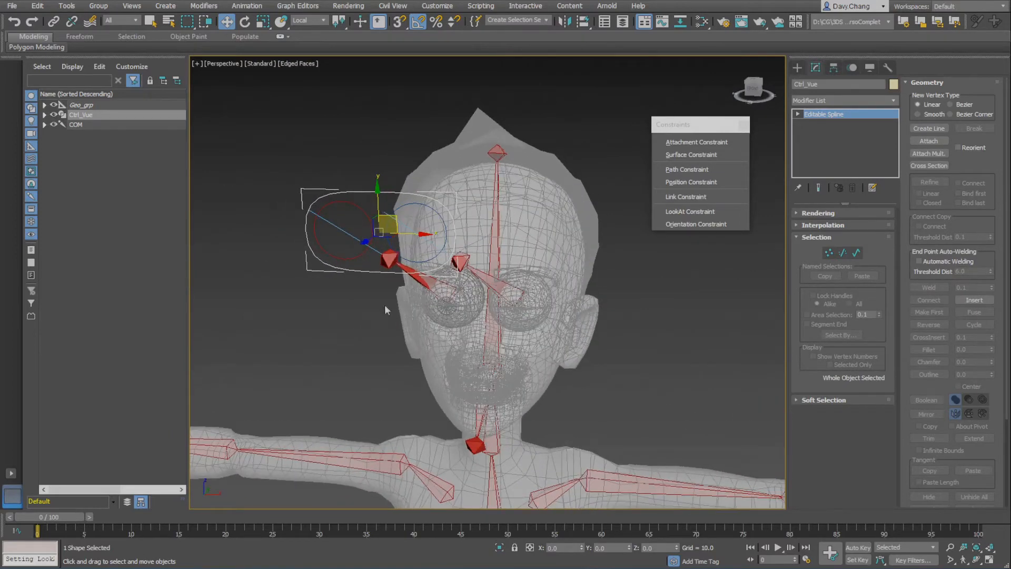
pyautogui.keyDown('alt'); pyautogui.rightClick(340, 296); pyautogui.keyUp('alt')
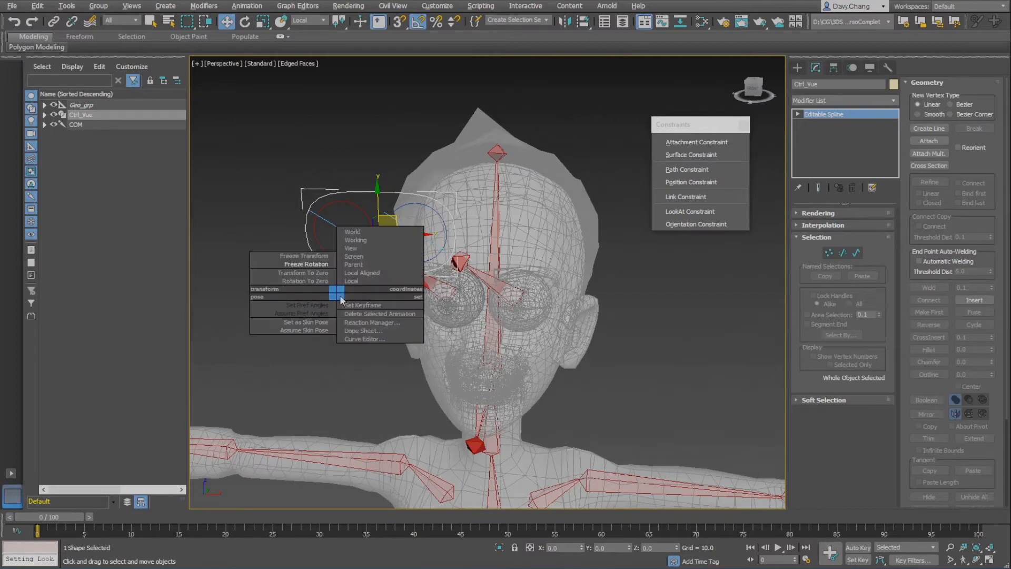
pyautogui.click(314, 273)
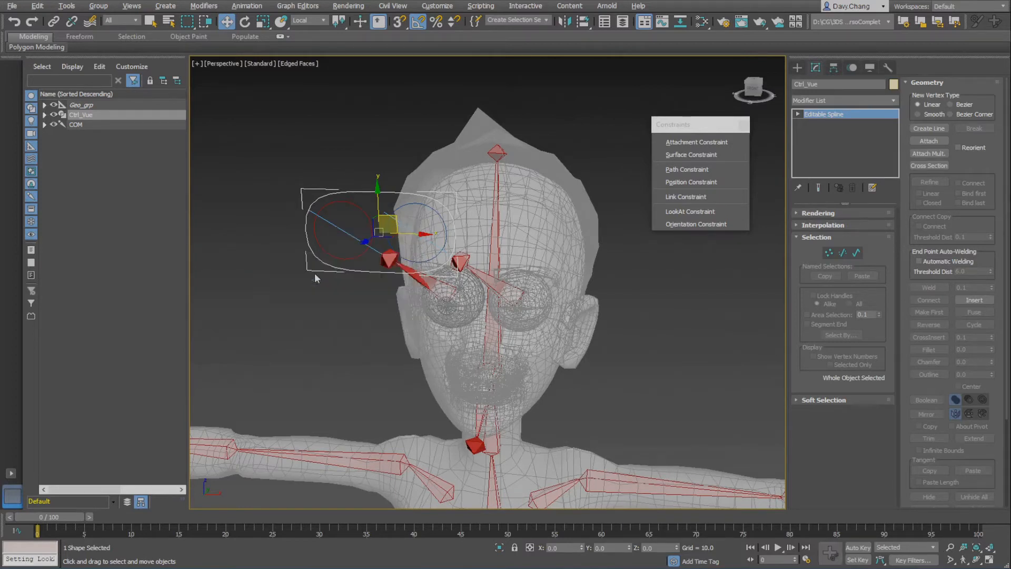
# Step: Draw a circle spline with a radius of about 21.4 on the ground grid in front of the character's feet
pyautogui.keyDown('alt'); pyautogui.moveTo(474, 321); pyautogui.dragTo(516, 285, button='middle'); pyautogui.keyUp('alt')
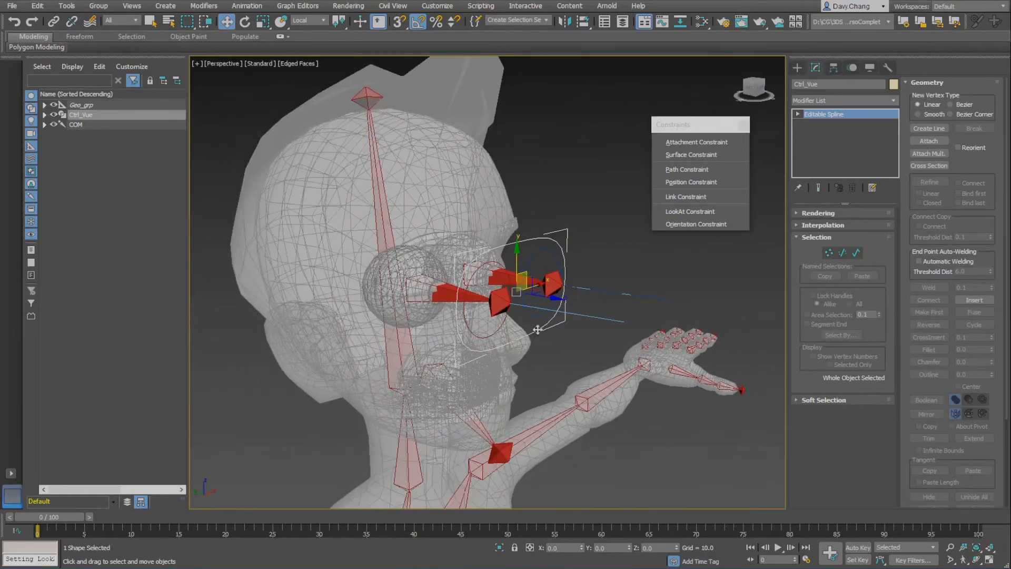
pyautogui.moveTo(538, 330)
pyautogui.keyDown('alt'); pyautogui.mouseDown(button='middle')
pyautogui.moveTo(559, 333)
pyautogui.moveTo(529, 339)
pyautogui.mouseUp(button='middle'); pyautogui.keyUp('alt')
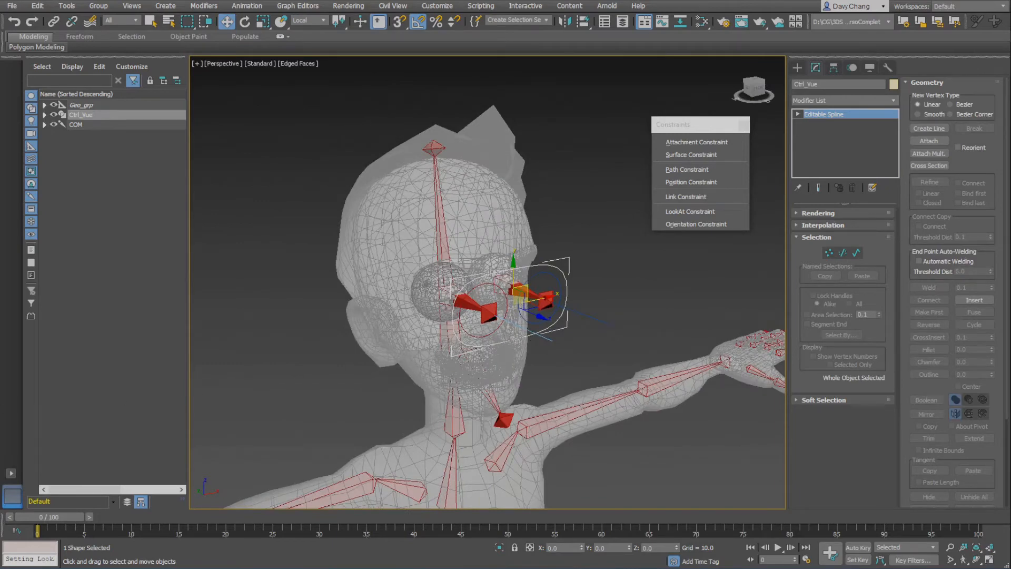
pyautogui.scroll(-3, 585, 408)
pyautogui.moveTo(584, 412); pyautogui.dragTo(551, 283, button='middle')
pyautogui.scroll(-4, 568, 316)
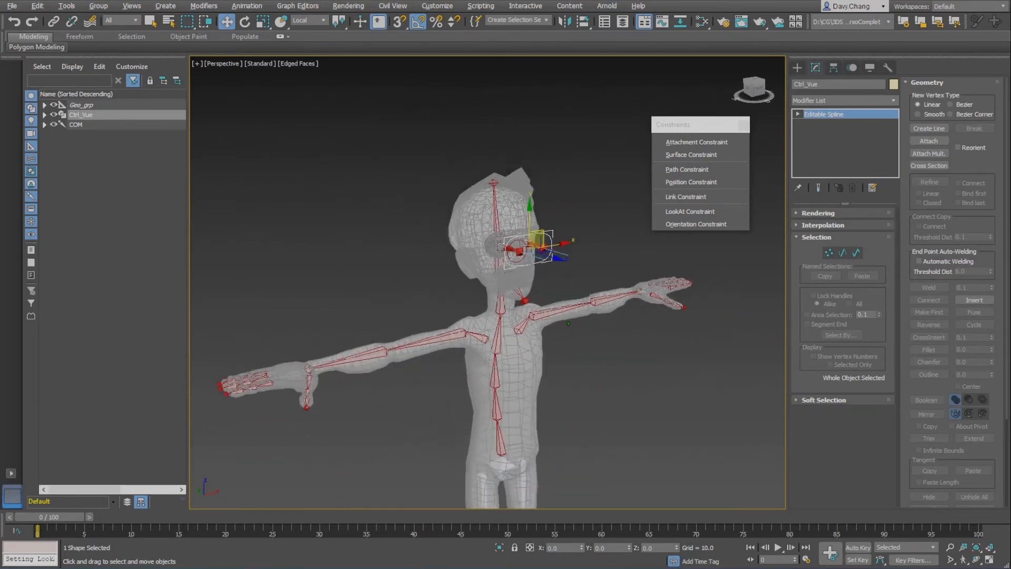
pyautogui.moveTo(568, 356); pyautogui.dragTo(506, 314, button='middle')
pyautogui.scroll(-2, 521, 303)
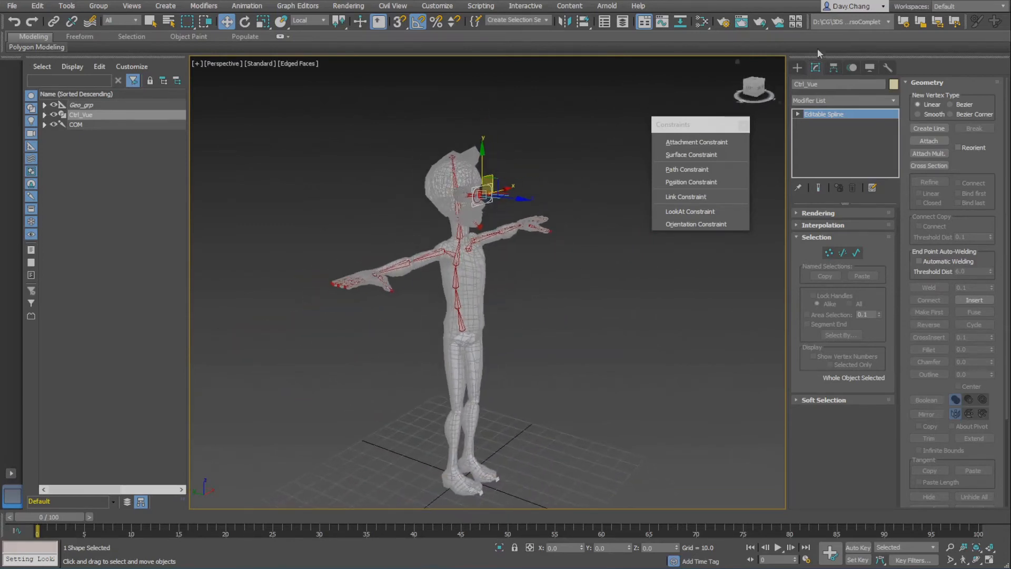
pyautogui.click(799, 68)
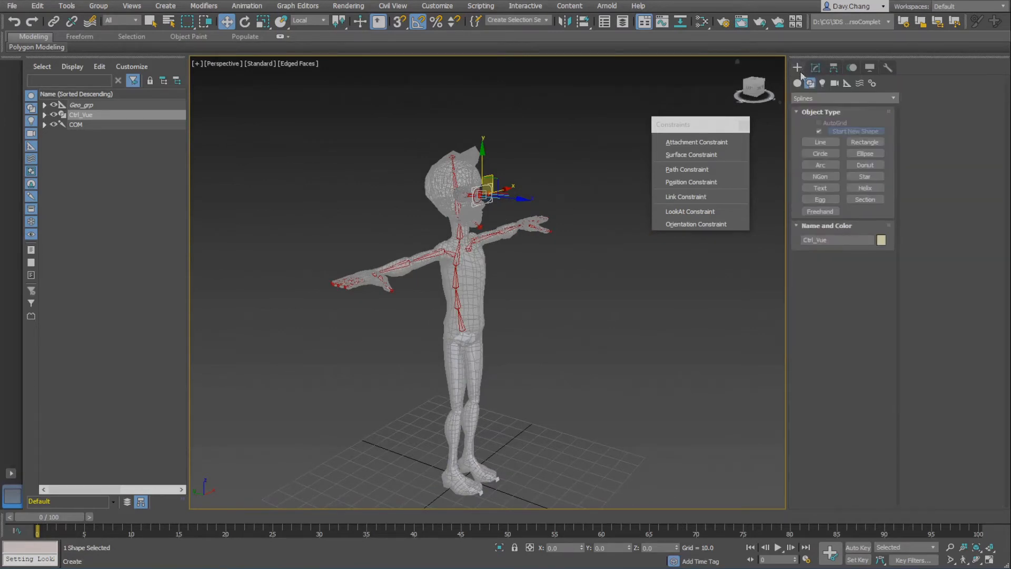
pyautogui.click(826, 153)
pyautogui.keyDown('alt'); pyautogui.moveTo(548, 359); pyautogui.dragTo(522, 322, button='middle'); pyautogui.keyUp('alt')
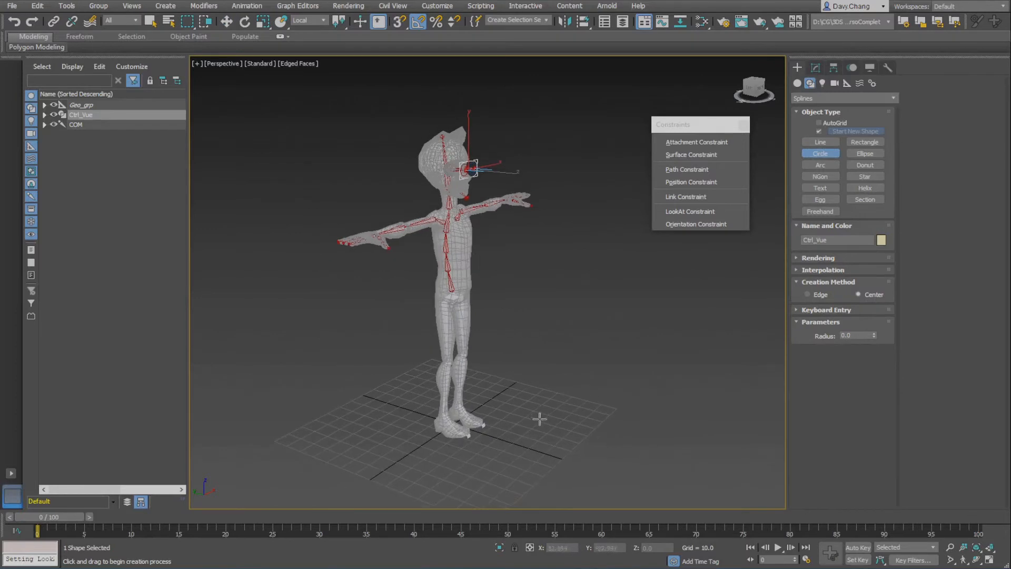
pyautogui.moveTo(508, 447); pyautogui.dragTo(550, 445)
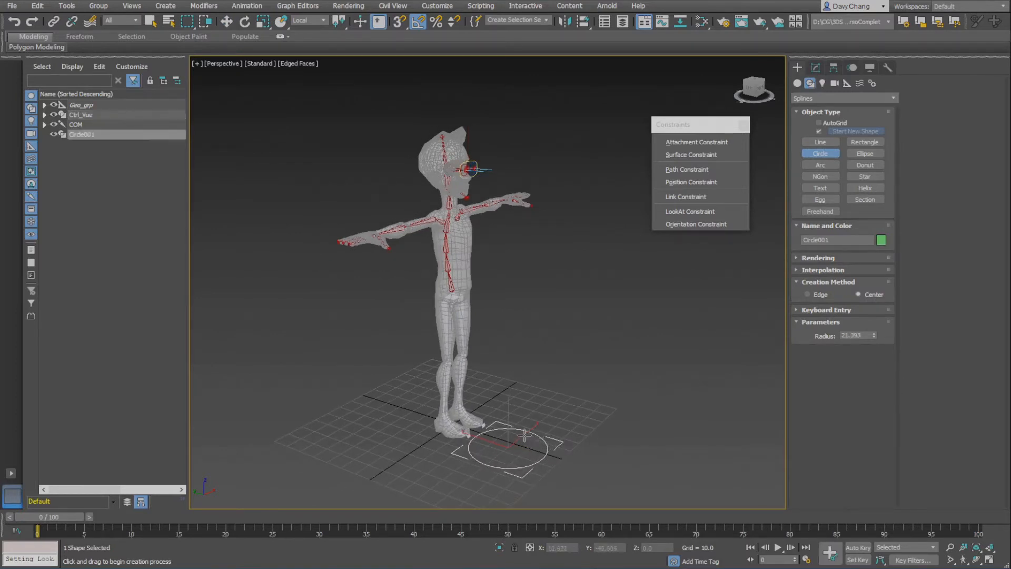
# Step: Align the new circle to the base of the character's head bone
pyautogui.press('w')
pyautogui.scroll(5, 508, 368)
pyautogui.moveTo(512, 334); pyautogui.dragTo(564, 442, button='middle')
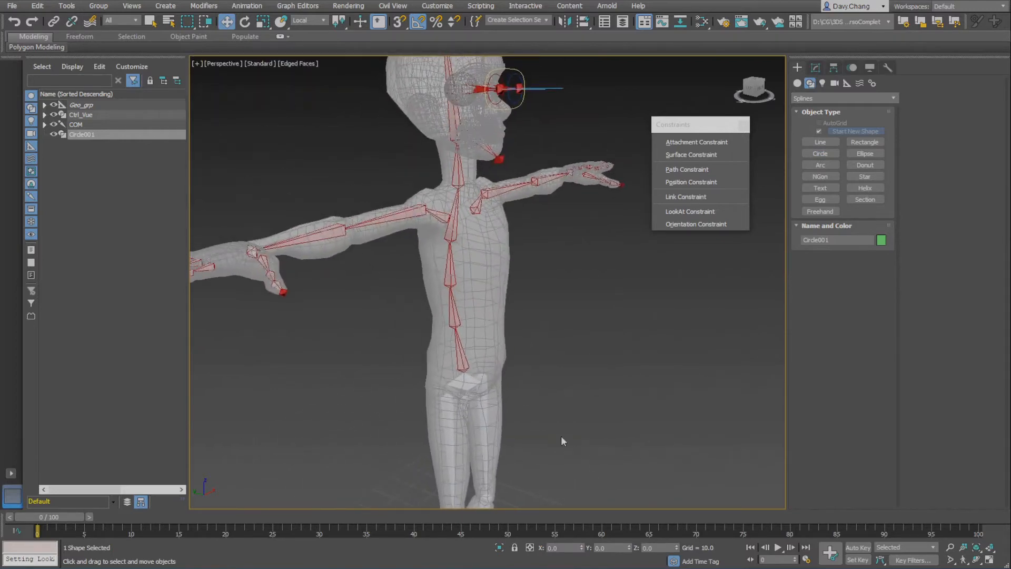
pyautogui.hotkey('alt', 'a')
pyautogui.click(453, 134)
# Step: Rotate the circle upright so that it faces the same way as the character
pyautogui.keyDown('alt'); pyautogui.moveTo(542, 232); pyautogui.dragTo(530, 373, button='middle'); pyautogui.keyUp('alt')
pyautogui.press('e')
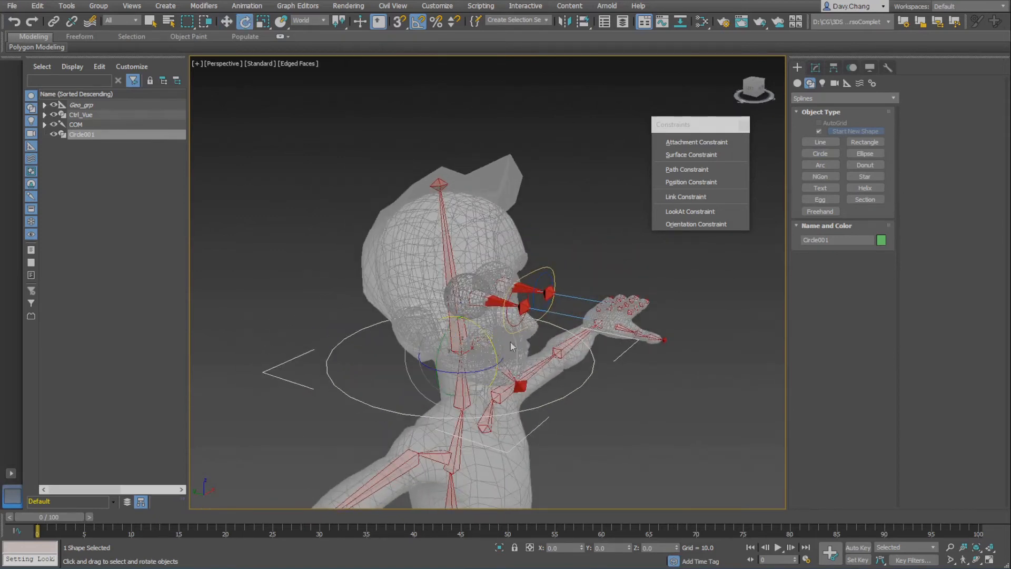
pyautogui.moveTo(483, 332); pyautogui.dragTo(517, 370)
pyautogui.press('w')
# Step: Raise the circle to eye level and shift it forward so that it surrounds the head in front view
pyautogui.keyDown('alt'); pyautogui.moveTo(516, 370); pyautogui.dragTo(472, 330, button='middle'); pyautogui.keyUp('alt')
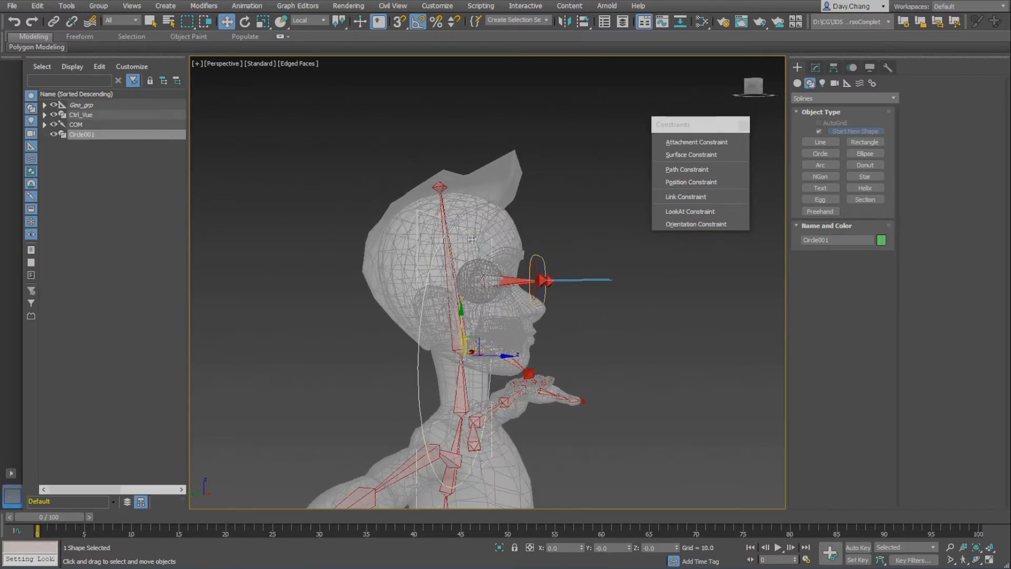
pyautogui.keyDown('alt'); pyautogui.moveTo(472, 240); pyautogui.dragTo(474, 261, button='middle'); pyautogui.keyUp('alt')
pyautogui.keyDown('alt'); pyautogui.moveTo(370, 360); pyautogui.dragTo(458, 326, button='middle'); pyautogui.keyUp('alt')
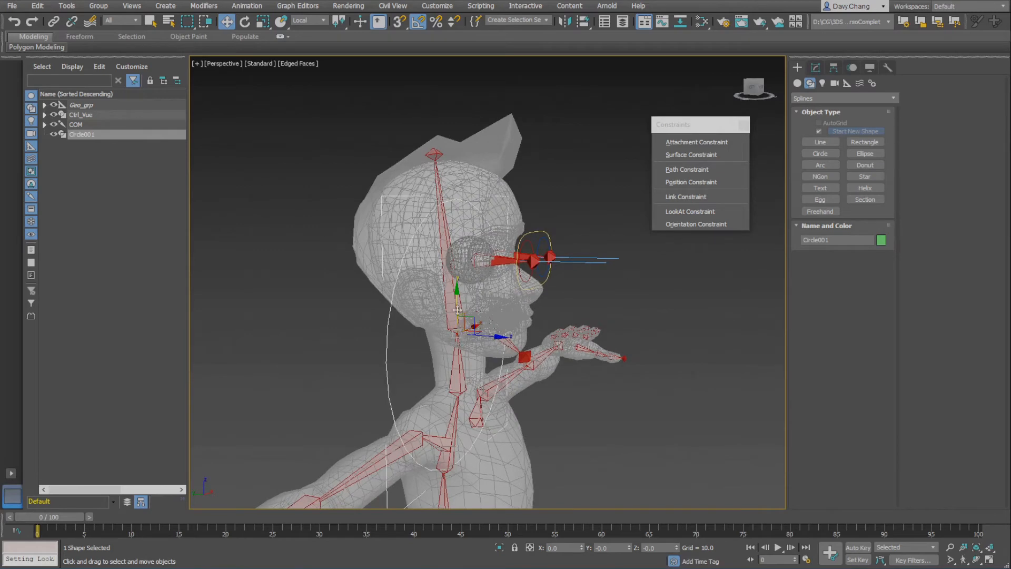
pyautogui.moveTo(473, 318); pyautogui.dragTo(515, 237)
pyautogui.keyDown('alt'); pyautogui.moveTo(562, 293); pyautogui.dragTo(478, 301, button='middle'); pyautogui.keyUp('alt')
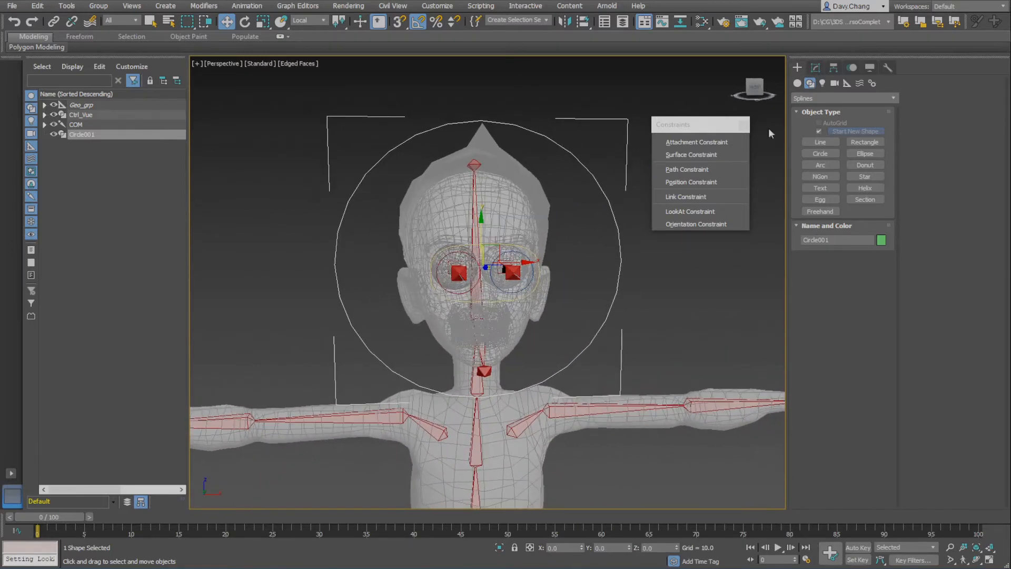
# Step: Convert the circle around the head to an Editable Spline
pyautogui.click(816, 68)
pyautogui.rightClick(819, 122)
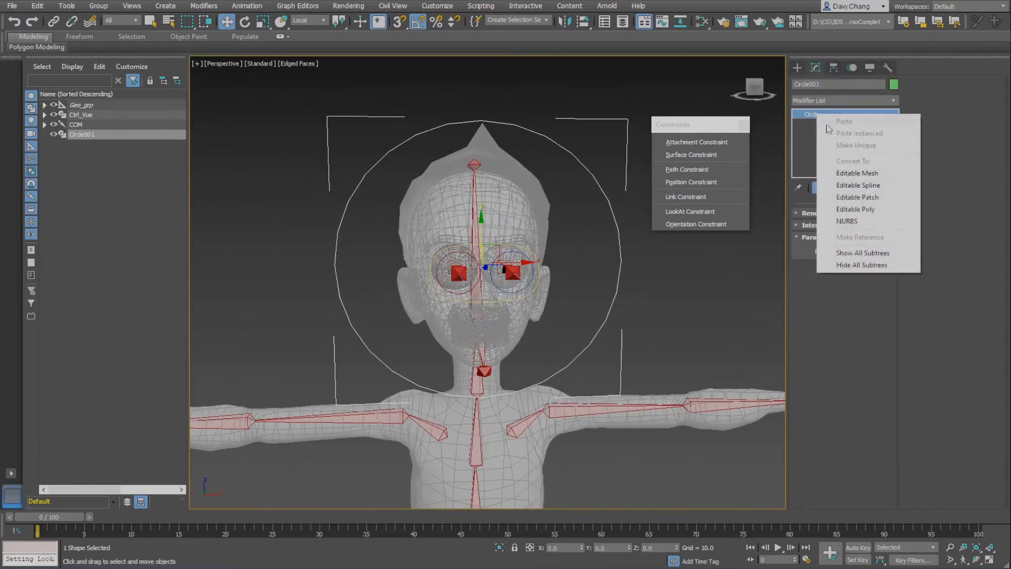
pyautogui.click(853, 185)
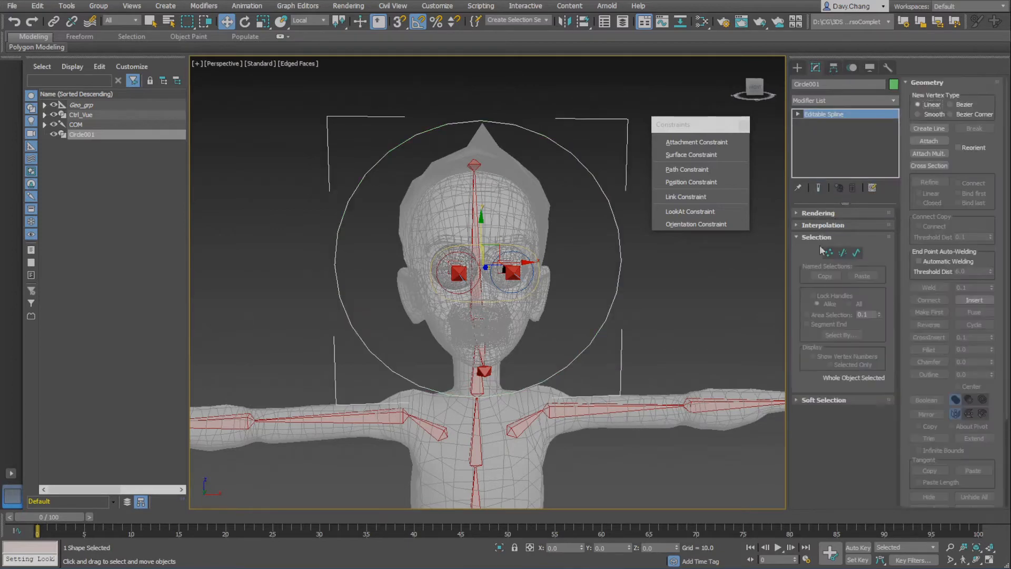
# Step: Scale the circle's two side vertices toward each other horizontally so that the shape becomes an upright oval fitting the head
pyautogui.click(829, 252)
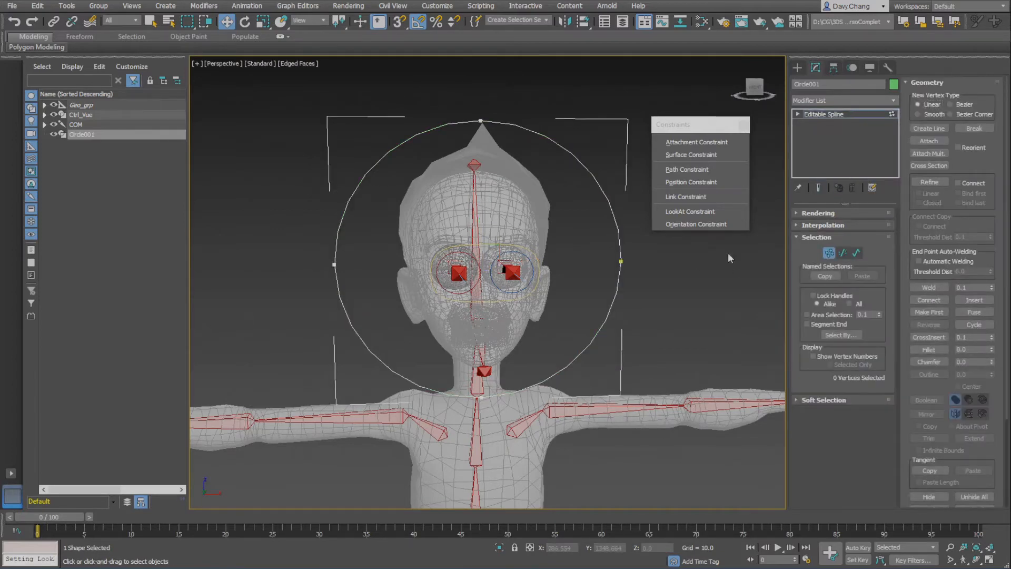
pyautogui.moveTo(573, 273)
pyautogui.keyDown('alt'); pyautogui.mouseDown(button='middle')
pyautogui.moveTo(560, 284)
pyautogui.moveTo(553, 270)
pyautogui.moveTo(566, 272)
pyautogui.mouseUp(button='middle'); pyautogui.keyUp('alt')
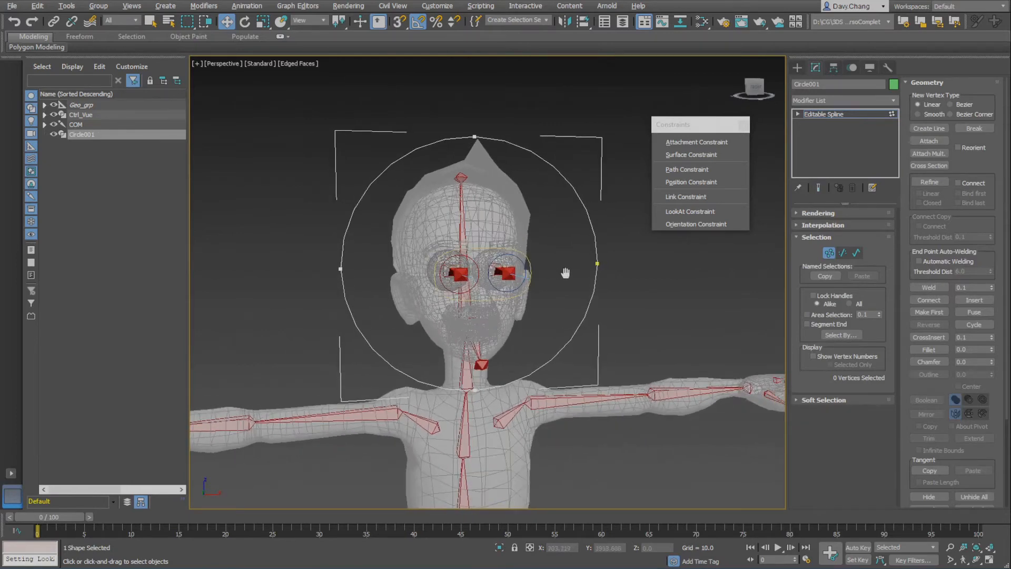
pyautogui.moveTo(359, 287); pyautogui.dragTo(358, 285)
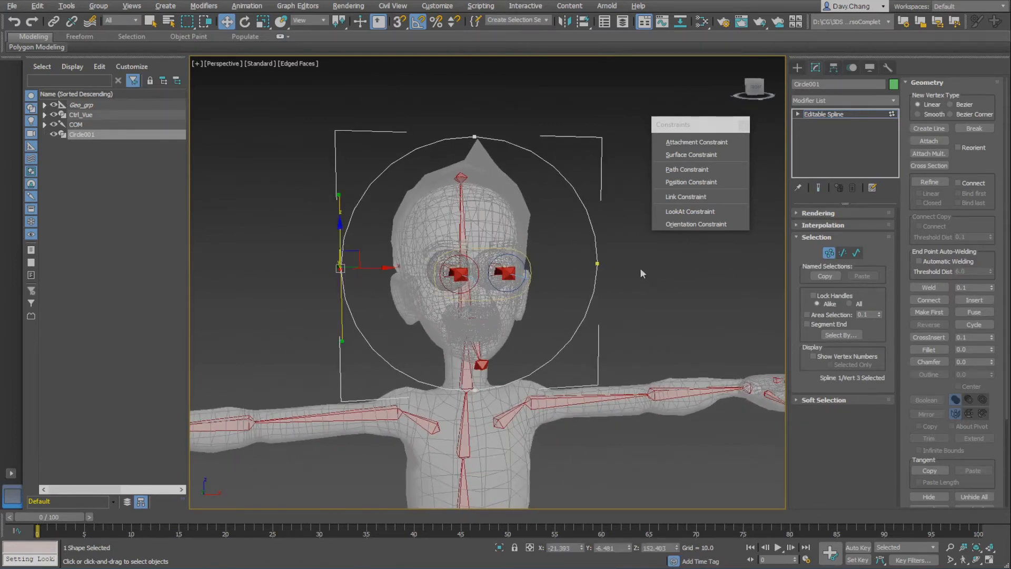
pyautogui.moveTo(581, 280); pyautogui.dragTo(579, 282)
pyautogui.press('r')
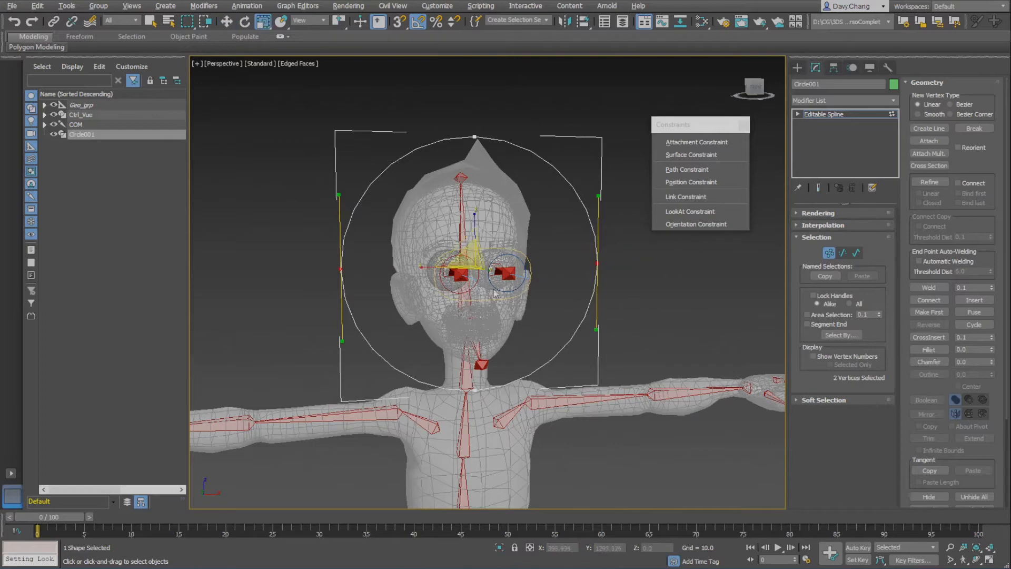
pyautogui.moveTo(425, 266); pyautogui.dragTo(443, 267)
pyautogui.keyDown('alt'); pyautogui.moveTo(480, 307); pyautogui.dragTo(465, 306, button='middle'); pyautogui.keyUp('alt')
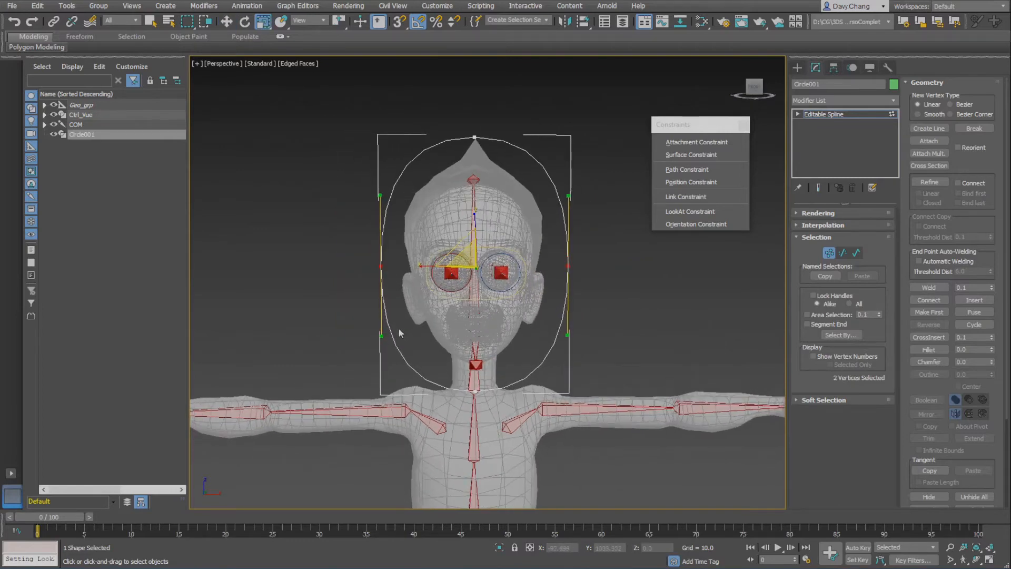
# Step: Try to reshape the oval's lower curve with the tangent handle of a side vertex
pyautogui.press('w')
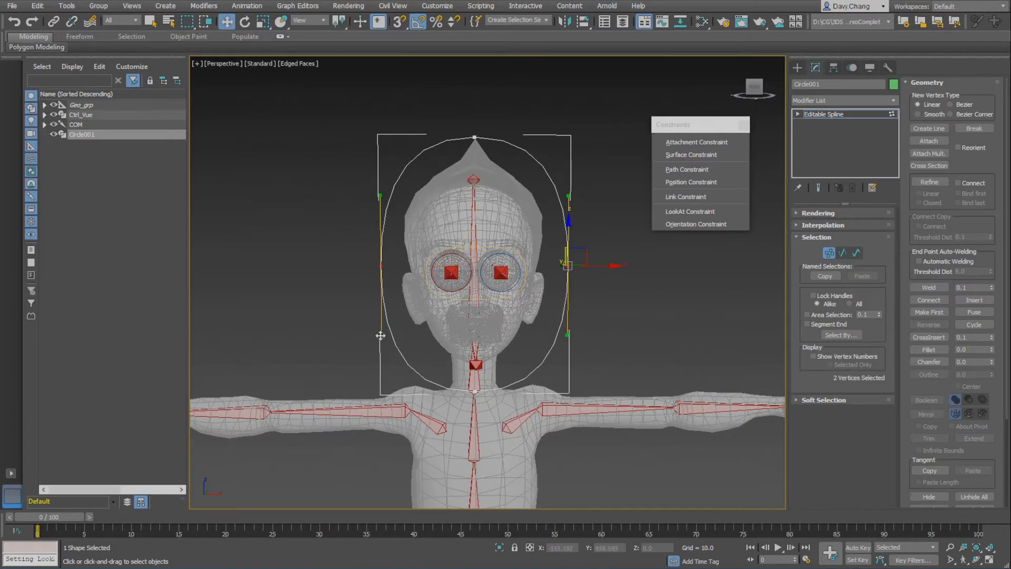
pyautogui.click(380, 335)
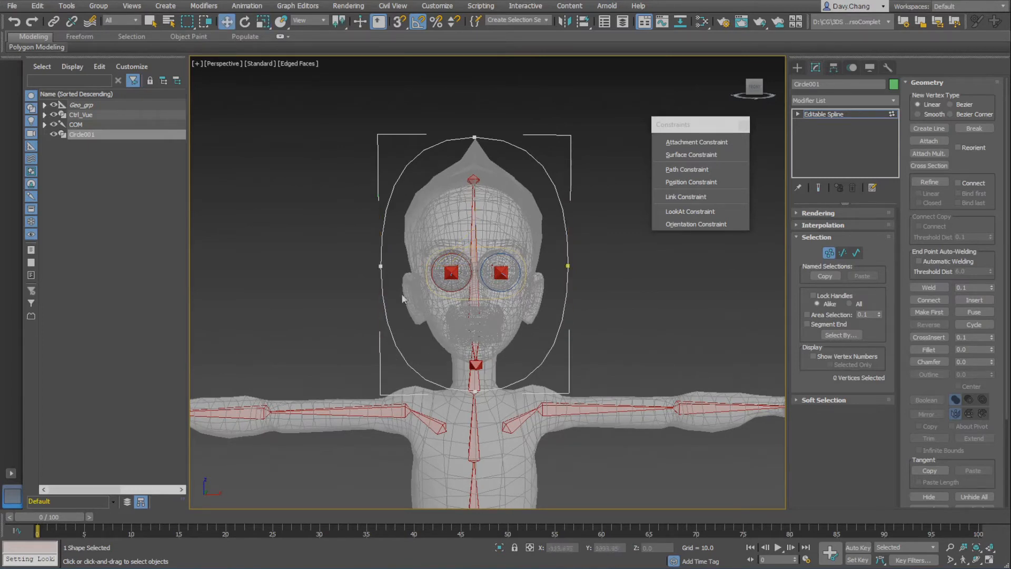
pyautogui.moveTo(392, 279); pyautogui.dragTo(393, 280)
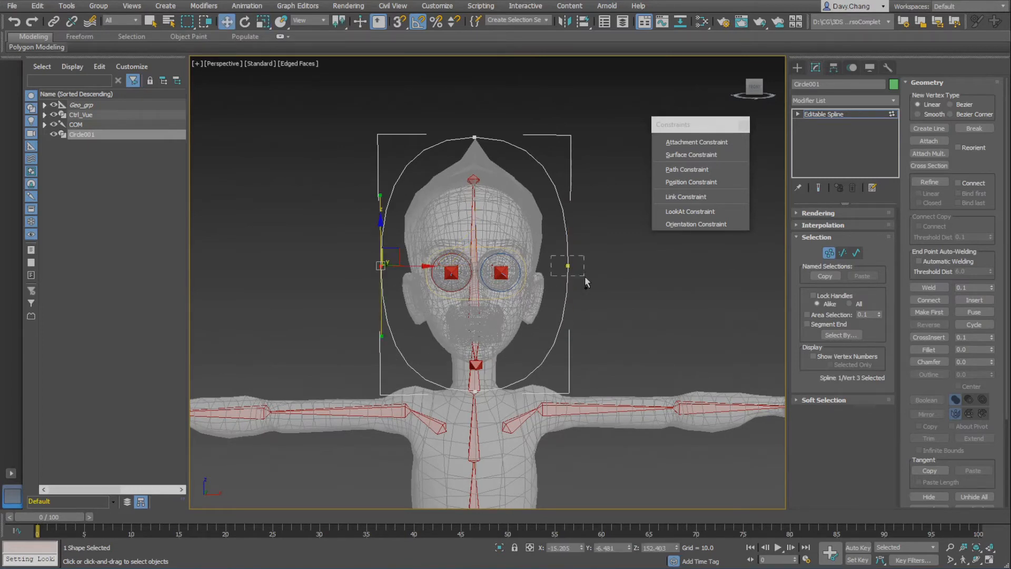
pyautogui.keyDown('ctrl'); pyautogui.moveTo(586, 278); pyautogui.dragTo(585, 278); pyautogui.keyUp('ctrl')
pyautogui.click(391, 345)
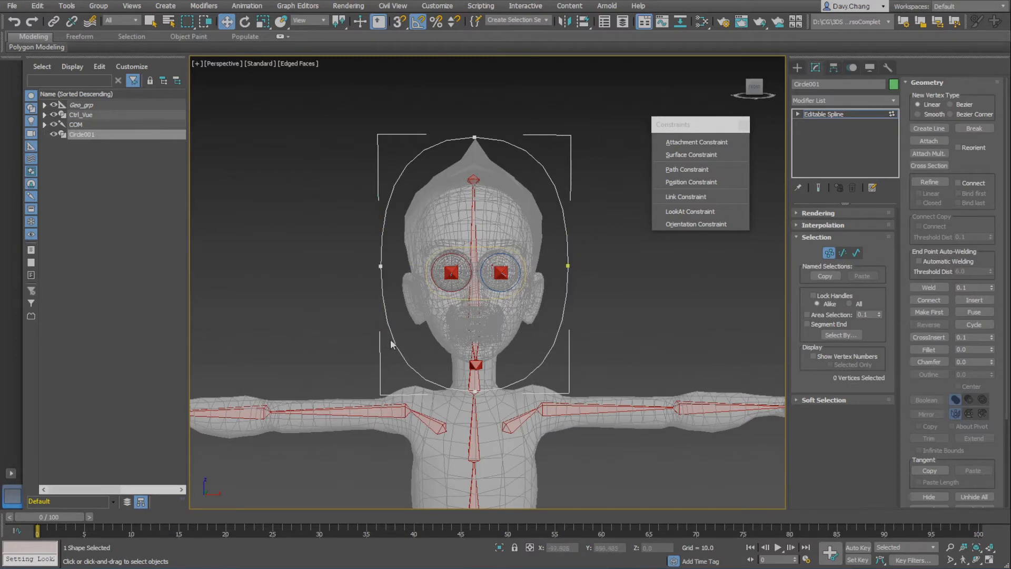
pyautogui.click(379, 265)
pyautogui.moveTo(383, 339); pyautogui.dragTo(397, 345)
pyautogui.moveTo(394, 343); pyautogui.dragTo(383, 347)
pyautogui.keyDown('alt'); pyautogui.moveTo(412, 319); pyautogui.dragTo(437, 319, button='middle'); pyautogui.keyUp('alt')
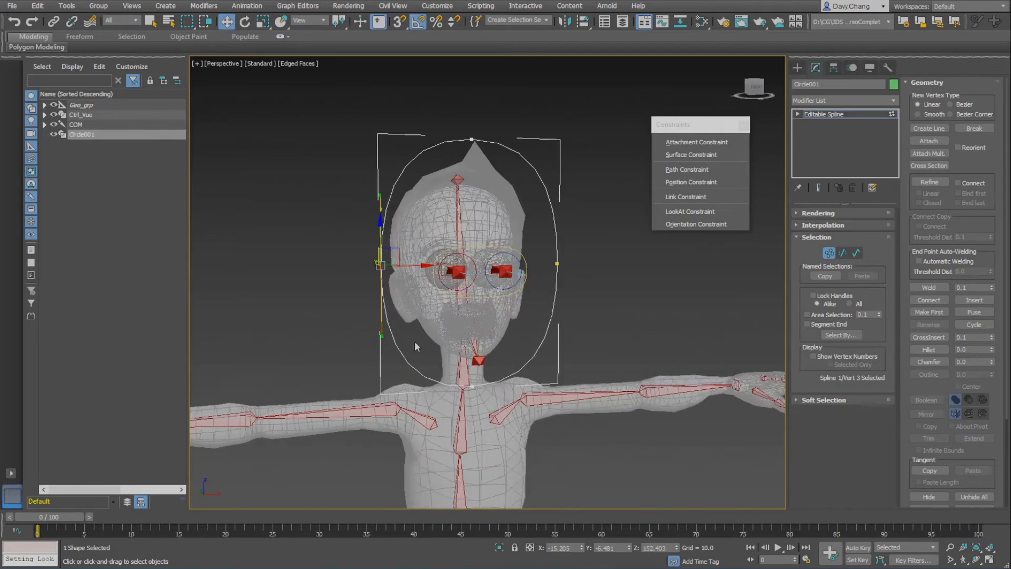
pyautogui.keyDown('alt'); pyautogui.moveTo(646, 307); pyautogui.dragTo(544, 307, button='middle'); pyautogui.keyUp('alt')
# Step: Leave vertex editing, set the oval's object color to pale yellow and rename it Ctrl_Tete
pyautogui.hotkey('ctrl', 'b')
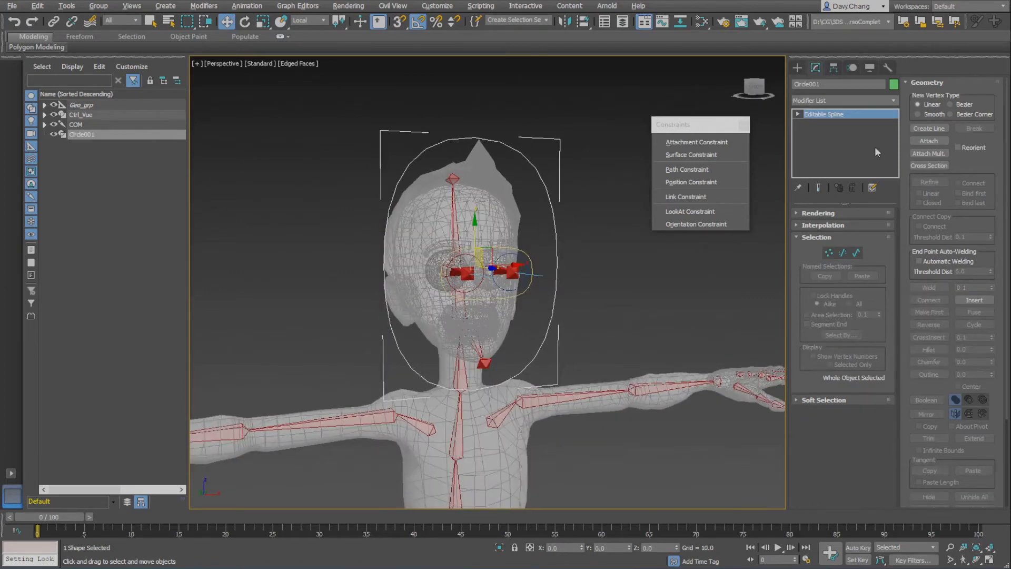
pyautogui.click(894, 84)
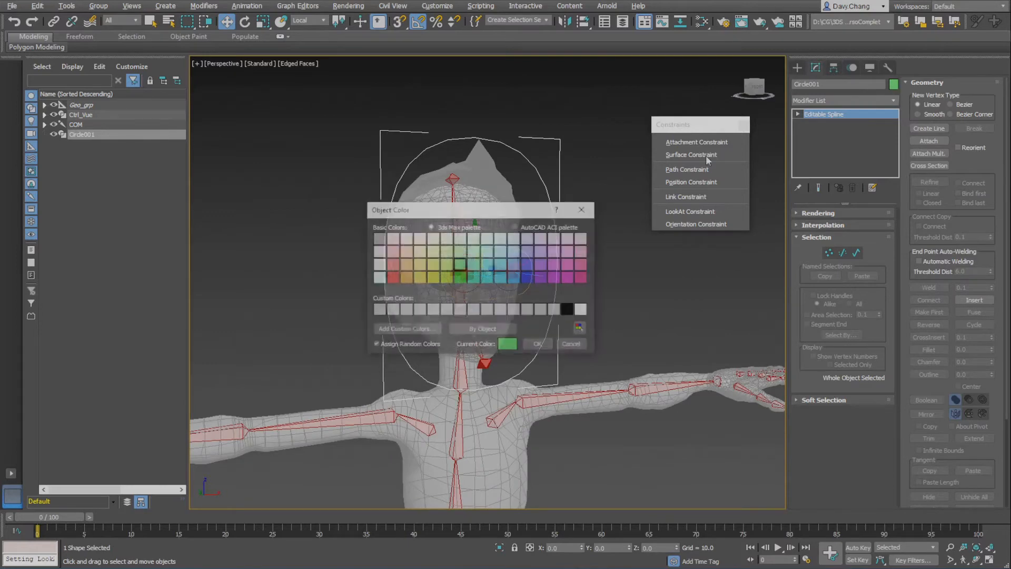
pyautogui.click(421, 255)
pyautogui.click(538, 345)
pyautogui.click(593, 305)
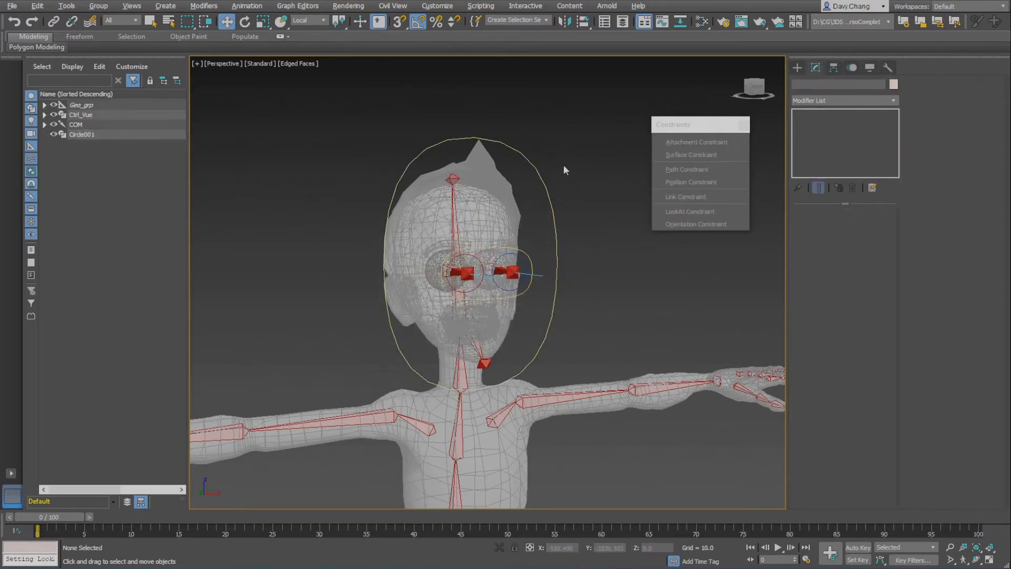
pyautogui.click(551, 195)
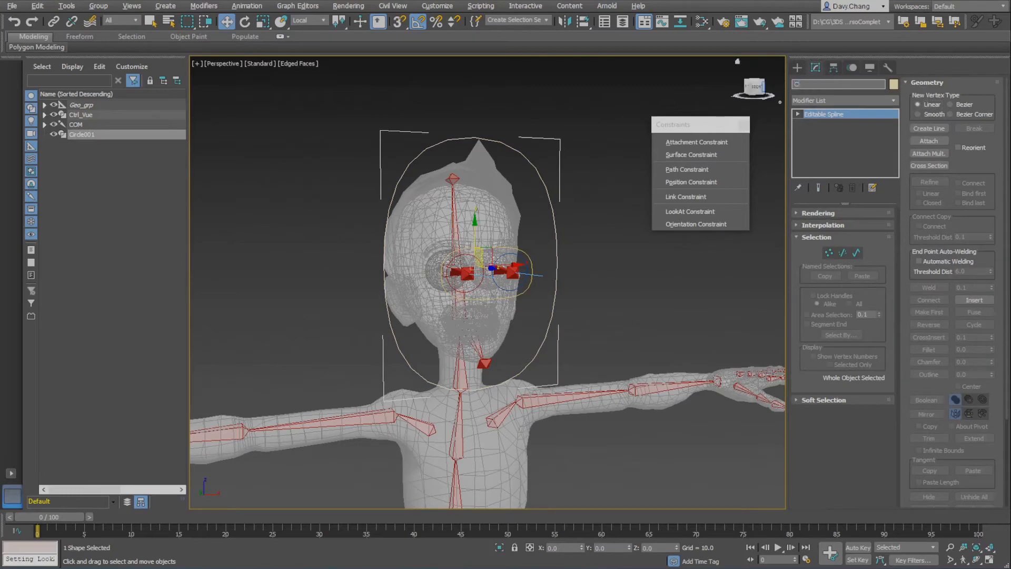
pyautogui.press('Return')
# Step: Align only the pivot of Ctrl_Tete to the base of the head bone
pyautogui.moveTo(570, 324)
pyautogui.keyDown('alt'); pyautogui.mouseDown(button='middle')
pyautogui.moveTo(536, 325)
pyautogui.moveTo(564, 300)
pyautogui.moveTo(571, 310)
pyautogui.mouseUp(button='middle'); pyautogui.keyUp('alt')
pyautogui.click(833, 68)
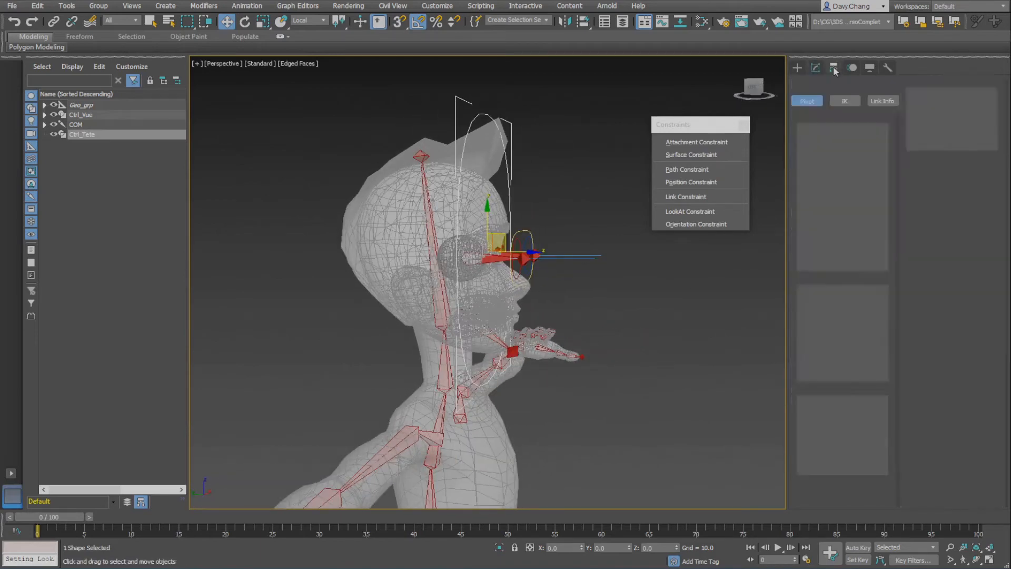
pyautogui.click(843, 143)
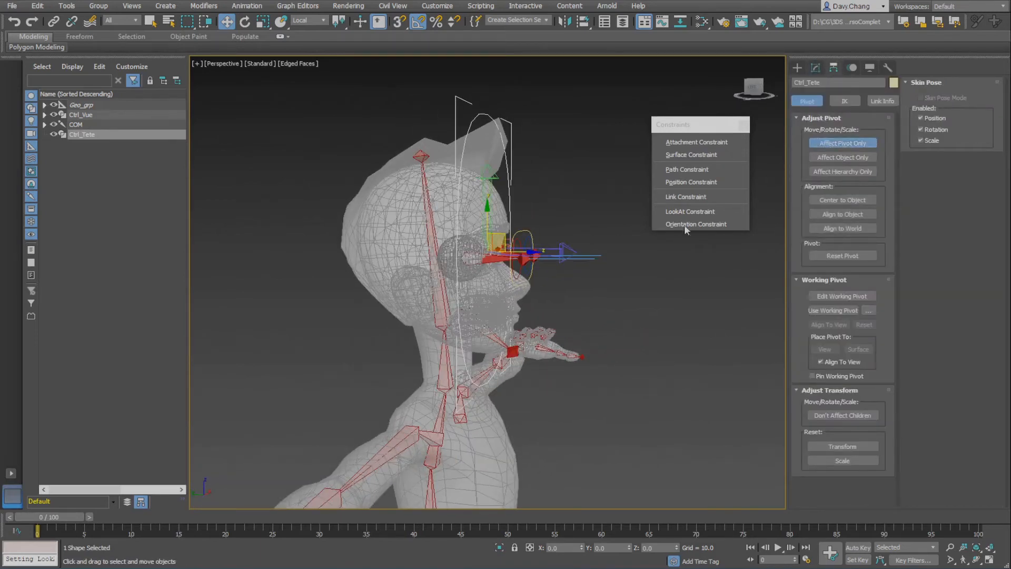
pyautogui.keyDown('alt'); pyautogui.moveTo(497, 314); pyautogui.dragTo(452, 319, button='middle'); pyautogui.keyUp('alt')
pyautogui.hotkey('alt', 'a')
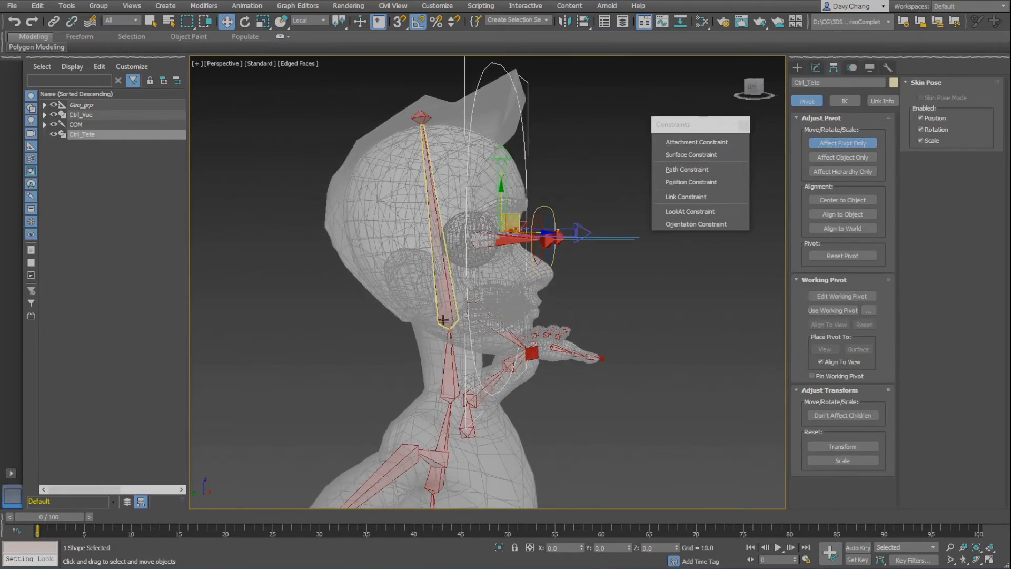
pyautogui.click(444, 319)
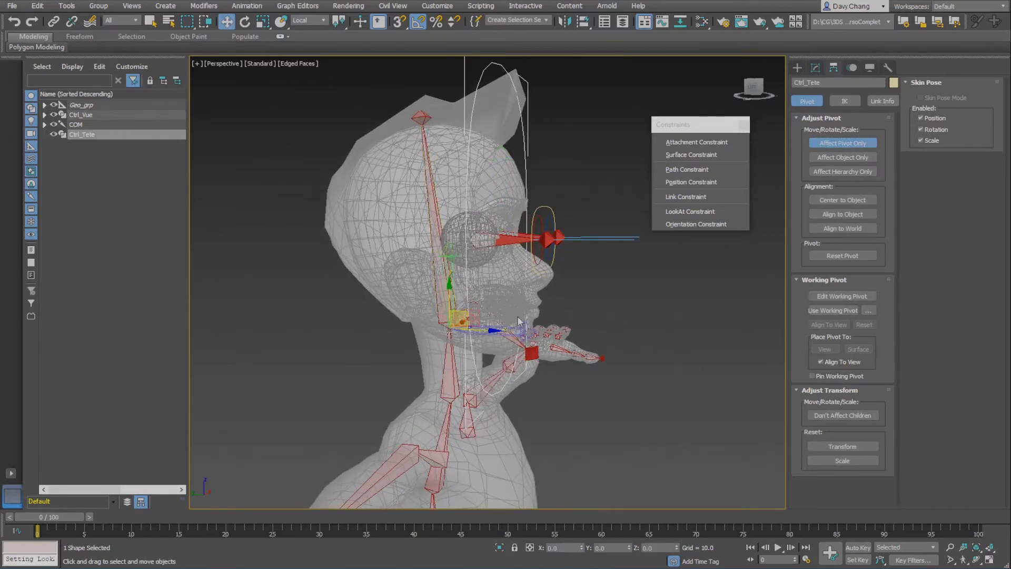
pyautogui.keyDown('alt'); pyautogui.moveTo(538, 310); pyautogui.dragTo(517, 313, button='middle'); pyautogui.keyUp('alt')
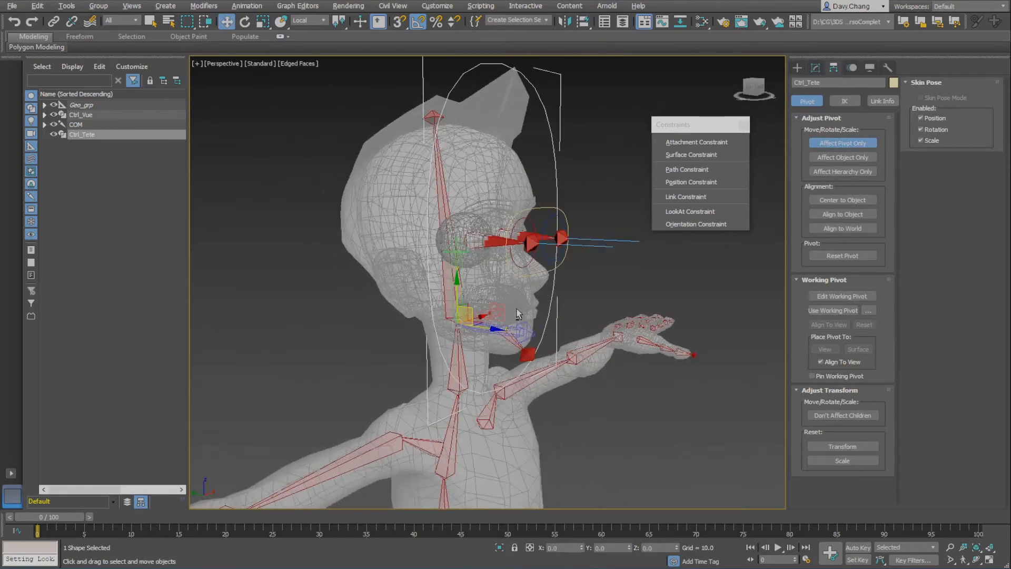
pyautogui.click(828, 144)
# Step: Test the rotation of Ctrl_Tete around its new pivot and undo it
pyautogui.keyDown('alt'); pyautogui.moveTo(511, 308); pyautogui.dragTo(576, 299, button='middle'); pyautogui.keyUp('alt')
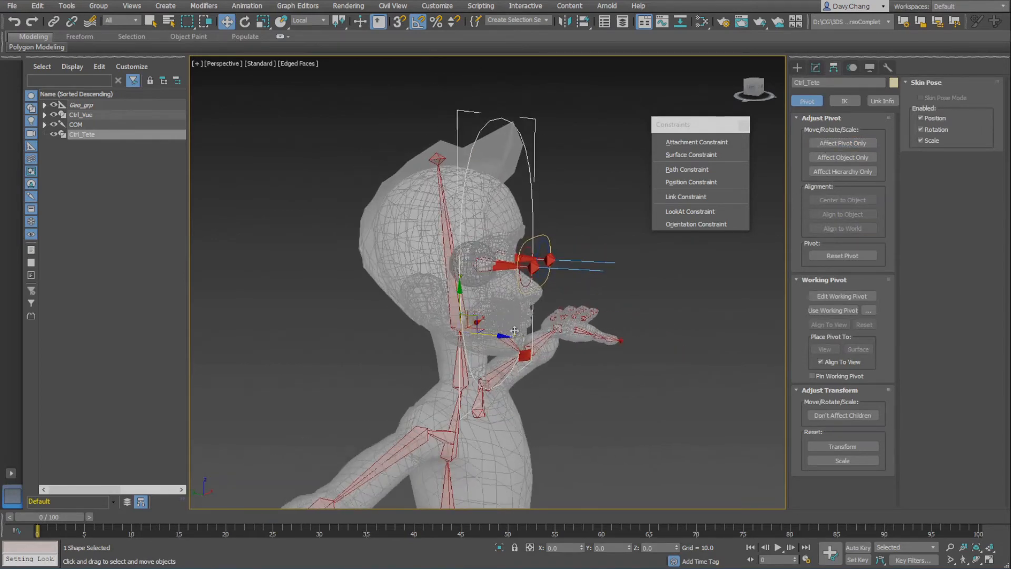
pyautogui.click(581, 221)
pyautogui.click(530, 184)
pyautogui.press('e')
pyautogui.moveTo(542, 266)
pyautogui.keyDown('alt'); pyautogui.mouseDown(button='middle')
pyautogui.moveTo(564, 265)
pyautogui.moveTo(547, 273)
pyautogui.mouseUp(button='middle'); pyautogui.keyUp('alt')
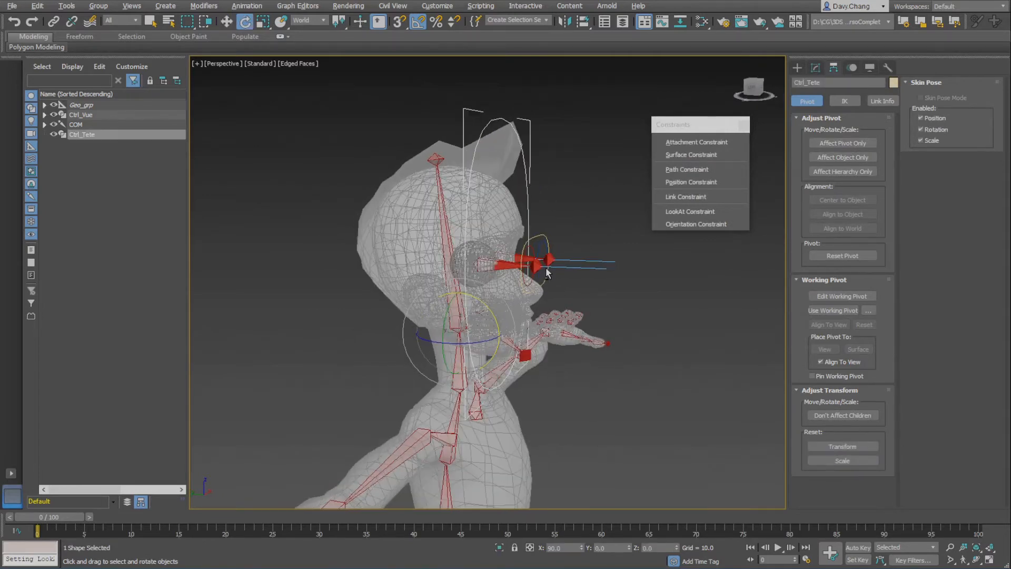
pyautogui.keyDown('alt'); pyautogui.moveTo(527, 308); pyautogui.dragTo(525, 231, button='middle'); pyautogui.keyUp('alt')
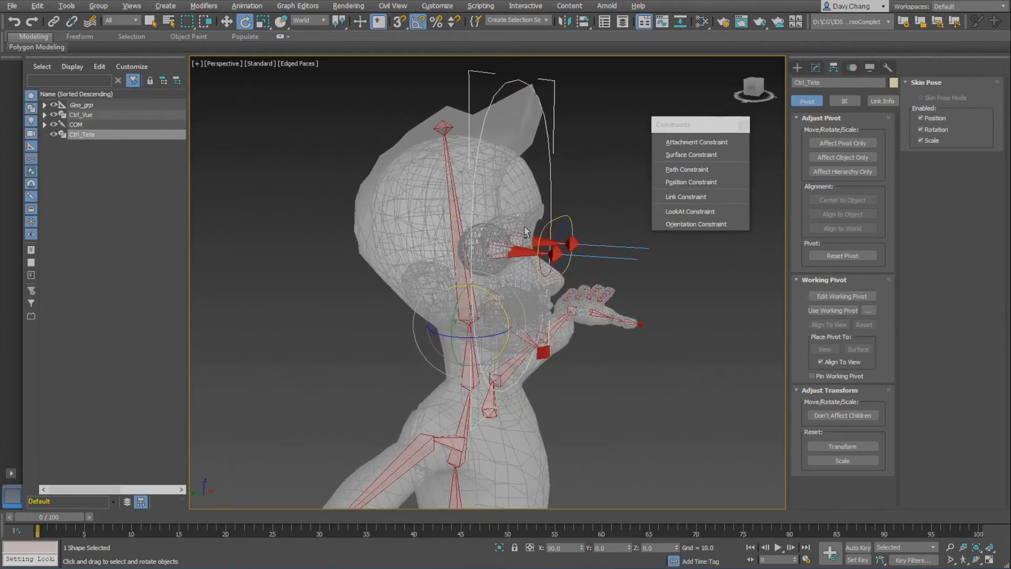
pyautogui.moveTo(486, 299); pyautogui.dragTo(477, 302)
pyautogui.hotkey('ctrl', 'z')
pyautogui.hotkey('shift', 'z')
pyautogui.keyDown('alt'); pyautogui.moveTo(577, 279); pyautogui.dragTo(569, 278, button='middle'); pyautogui.keyUp('alt')
pyautogui.hotkey('shift', 'z')
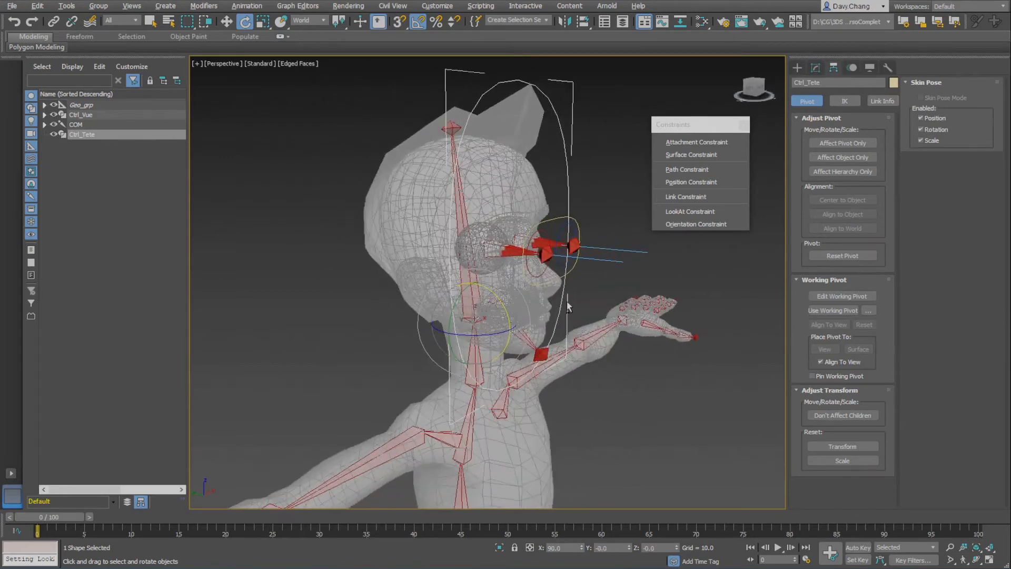
pyautogui.press('w')
# Step: Link the eye controller Ctrl_Vue to Ctrl_Tete as its parent
pyautogui.scroll(3, 585, 308)
pyautogui.scroll(-2, 585, 307)
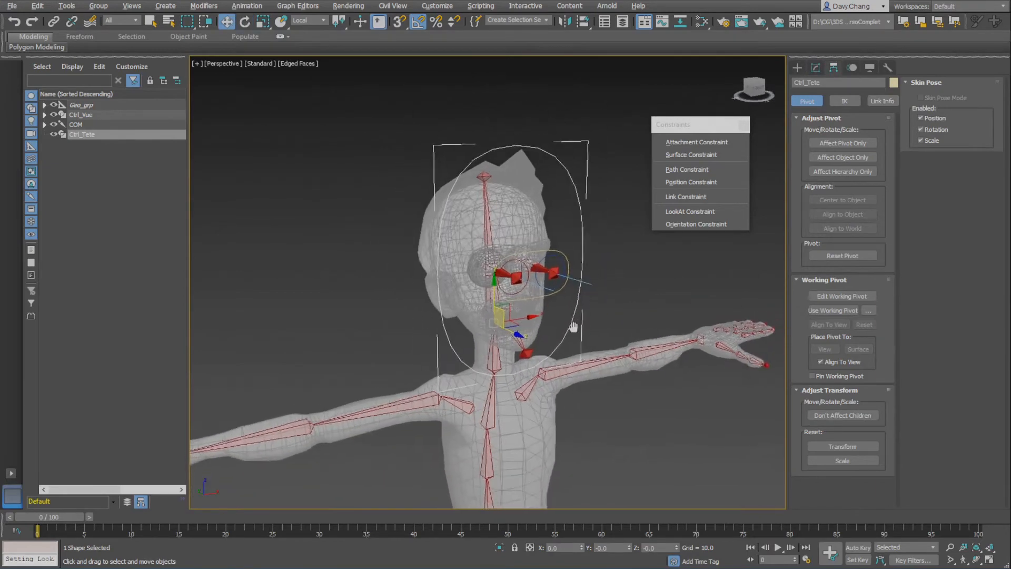
pyautogui.moveTo(571, 327); pyautogui.dragTo(554, 330, button='middle')
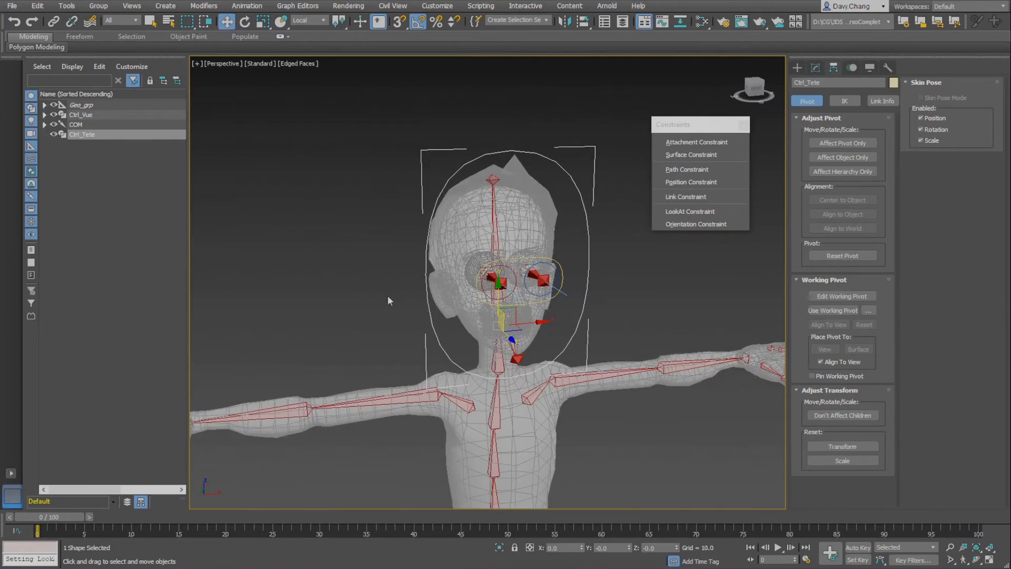
pyautogui.click(352, 278)
pyautogui.keyDown('alt'); pyautogui.moveTo(352, 278); pyautogui.dragTo(385, 293, button='middle'); pyautogui.keyUp('alt')
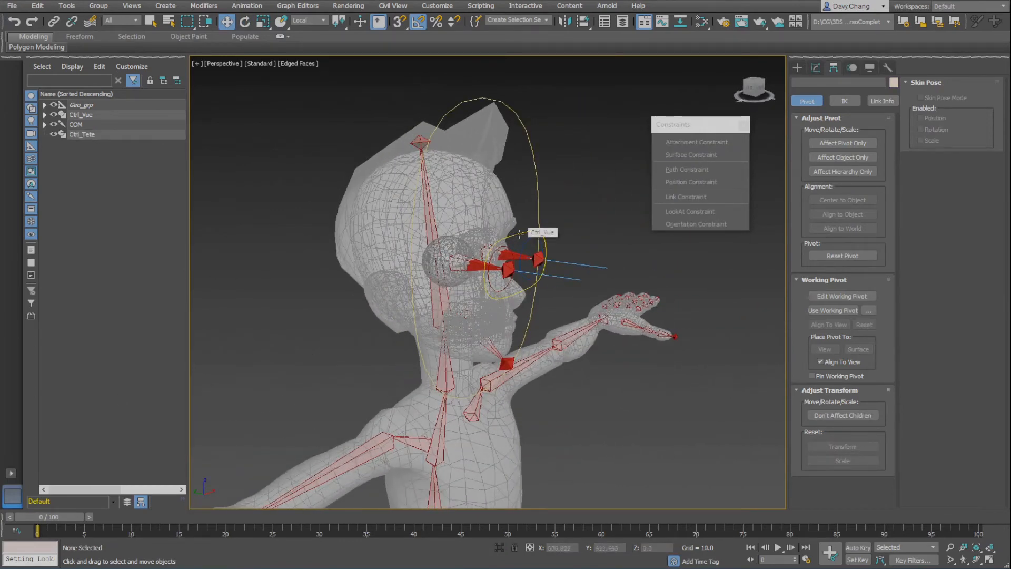
pyautogui.click(520, 233)
pyautogui.keyDown('alt'); pyautogui.moveTo(522, 237); pyautogui.dragTo(525, 300, button='middle'); pyautogui.keyUp('alt')
pyautogui.click(53, 21)
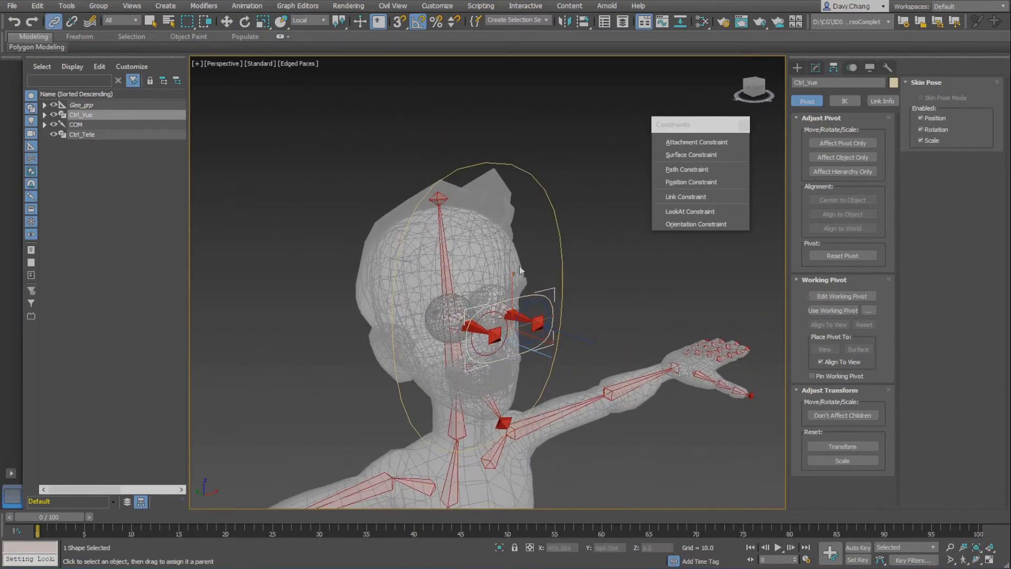
pyautogui.moveTo(555, 251); pyautogui.dragTo(560, 232)
pyautogui.keyDown('alt'); pyautogui.moveTo(426, 314); pyautogui.dragTo(447, 257, button='middle'); pyautogui.keyUp('alt')
pyautogui.press('w')
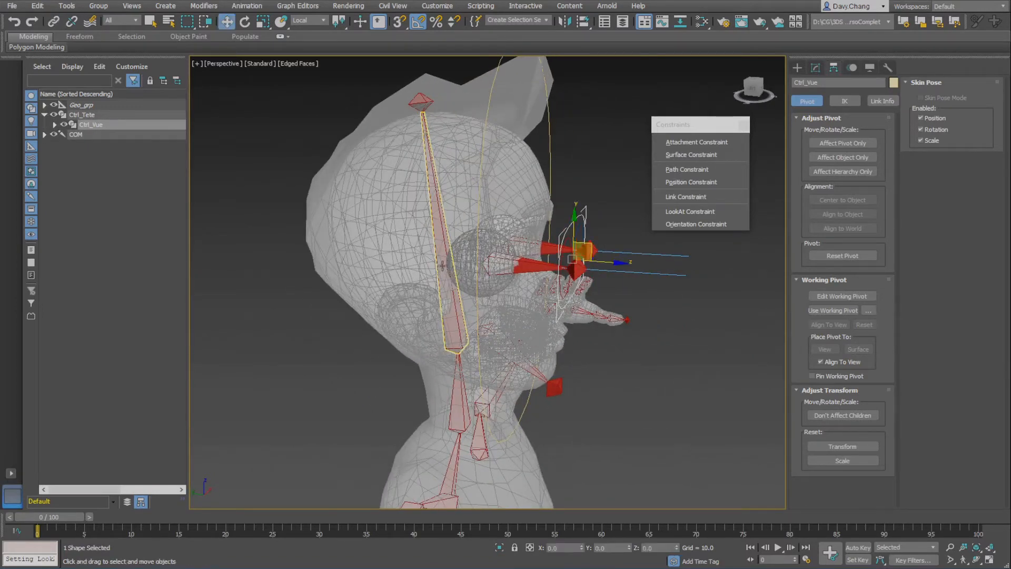
# Step: Apply an Orientation Constraint to the head bone Tete with Ctrl_Tete as the target
pyautogui.click(442, 259)
pyautogui.keyDown('alt'); pyautogui.moveTo(441, 322); pyautogui.dragTo(448, 322, button='middle'); pyautogui.keyUp('alt')
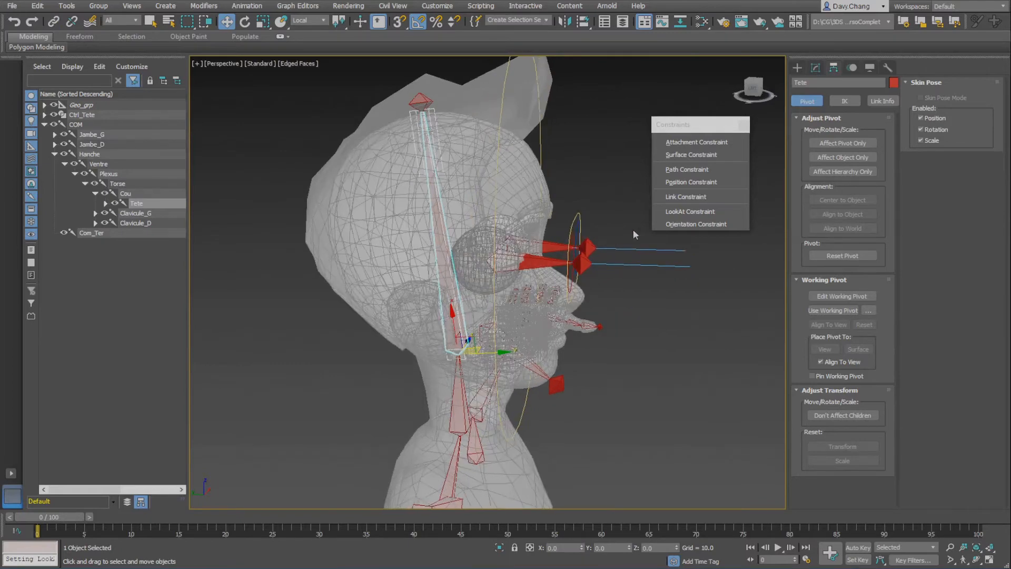
pyautogui.click(675, 225)
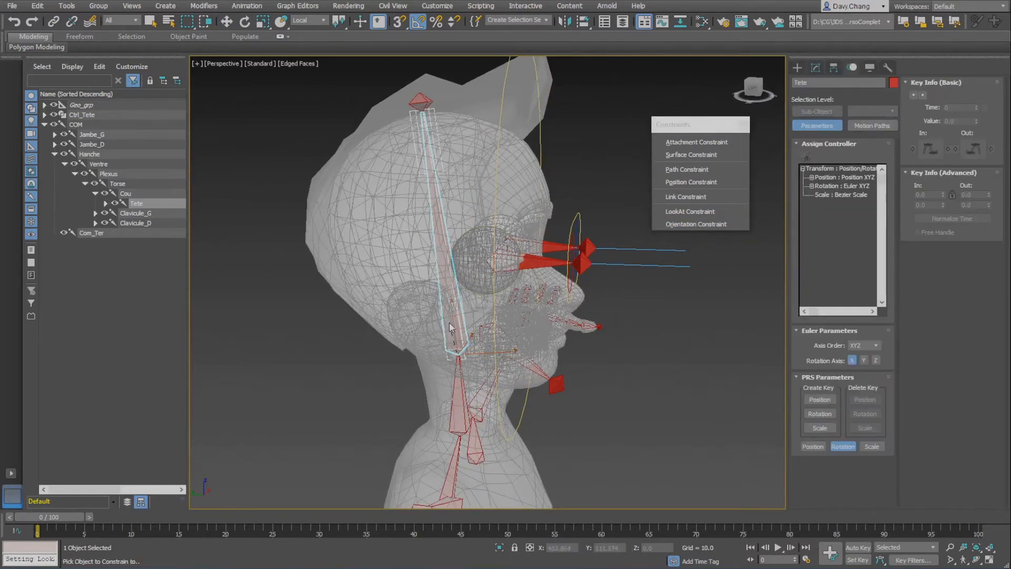
pyautogui.click(541, 145)
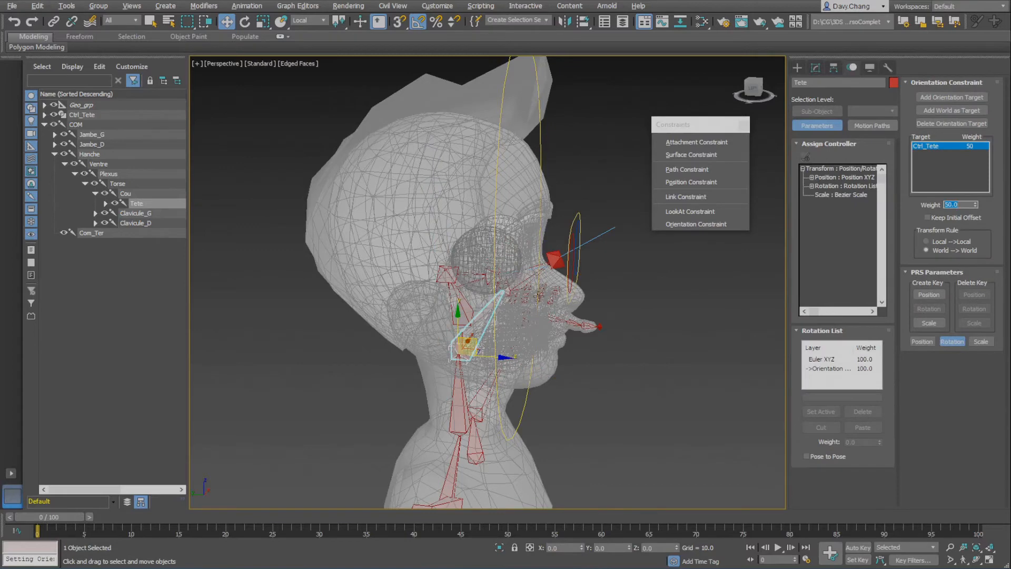
# Step: Enable Keep Initial Offset on the head bone's Orientation Constraint
pyautogui.keyDown('alt'); pyautogui.moveTo(539, 296); pyautogui.dragTo(515, 313, button='middle'); pyautogui.keyUp('alt')
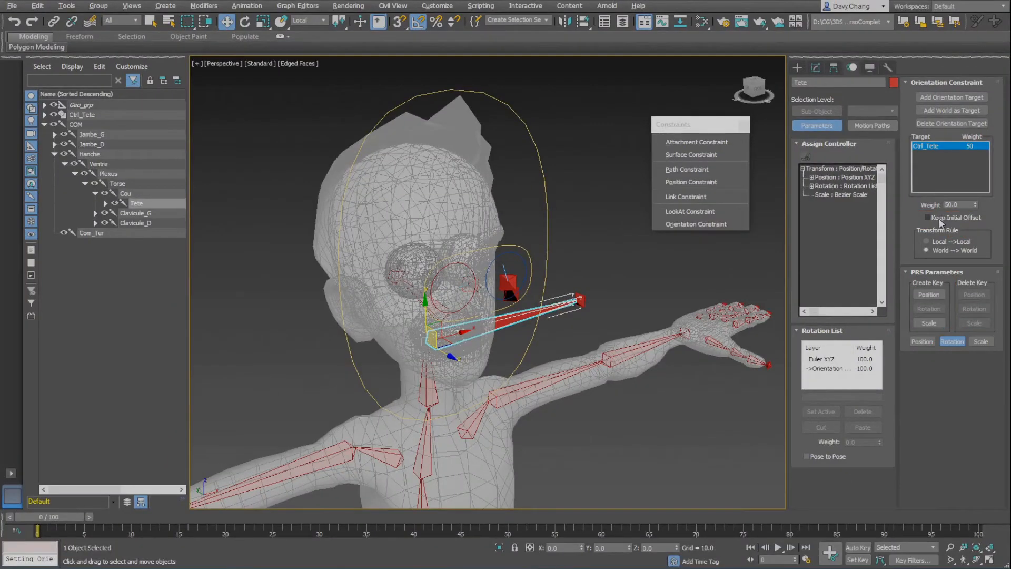
pyautogui.click(940, 221)
pyautogui.keyDown('alt'); pyautogui.moveTo(462, 304); pyautogui.dragTo(572, 255, button='middle'); pyautogui.keyUp('alt')
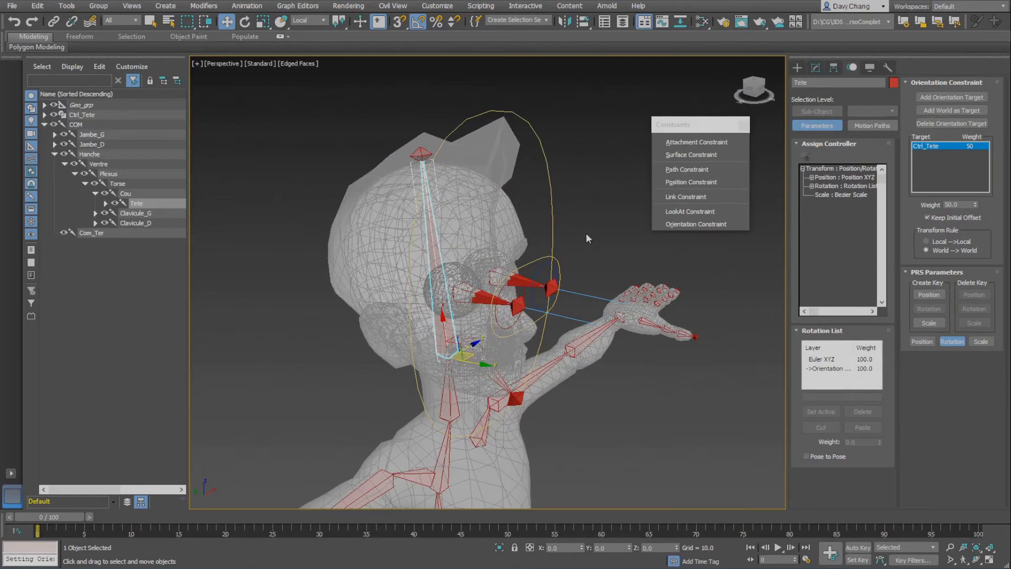
# Step: Test how rotating Ctrl_Tete drives the constrained head bone and undo the rotation
pyautogui.click(552, 207)
pyautogui.keyDown('alt'); pyautogui.moveTo(561, 219); pyautogui.dragTo(590, 228, button='middle'); pyautogui.keyUp('alt')
pyautogui.press('e')
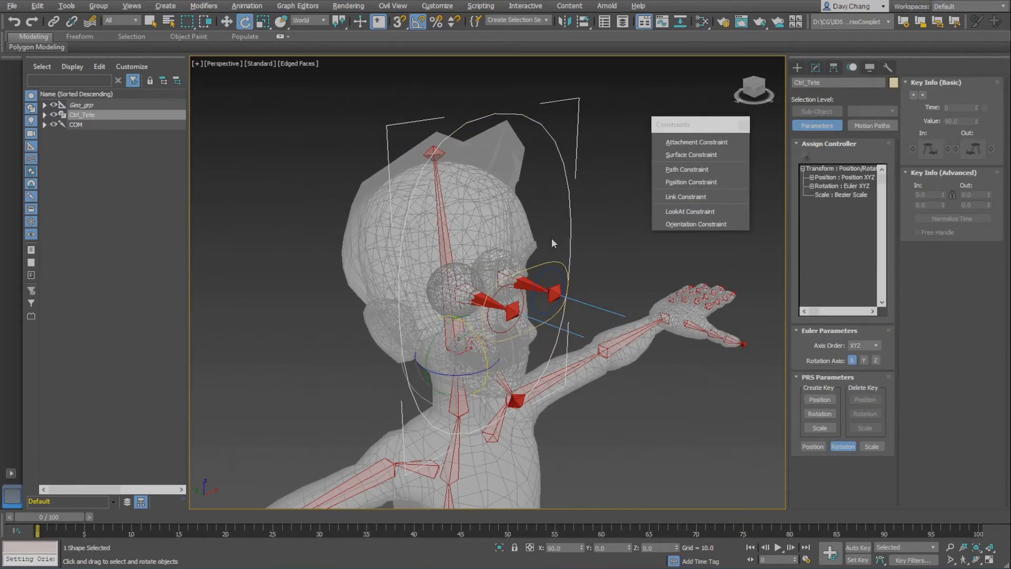
pyautogui.moveTo(451, 340)
pyautogui.mouseDown()
pyautogui.moveTo(445, 316)
pyautogui.moveTo(460, 339)
pyautogui.mouseUp()
pyautogui.hotkey('ctrl', 'z')
pyautogui.press('w')
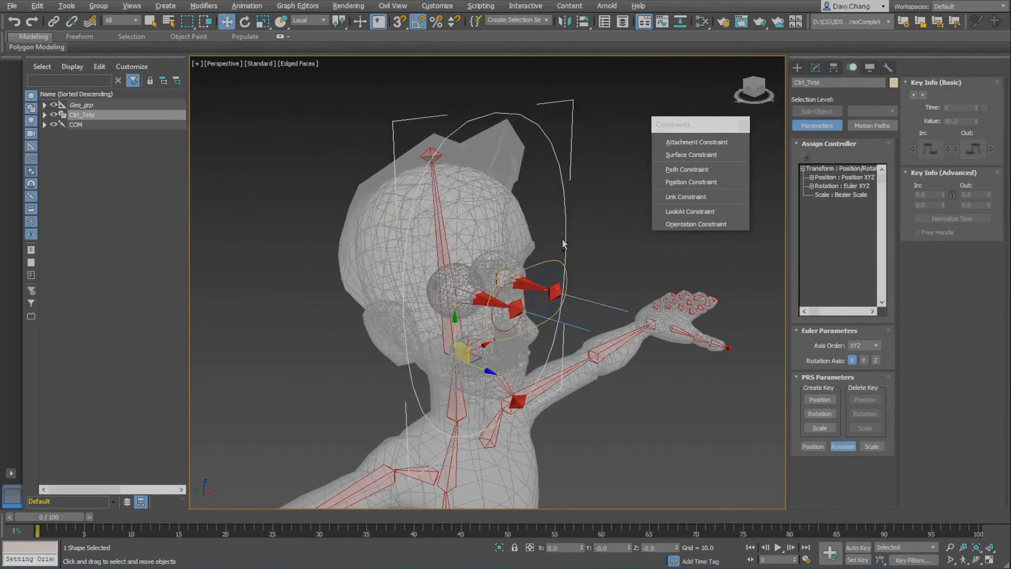
# Step: Start a Line spline and turn on snapping with only Grid Points enabled and Vertex disabled
pyautogui.keyDown('alt'); pyautogui.moveTo(564, 244); pyautogui.dragTo(538, 232, button='middle'); pyautogui.keyUp('alt')
pyautogui.keyDown('alt'); pyautogui.moveTo(474, 316); pyautogui.dragTo(483, 320, button='middle'); pyautogui.keyUp('alt')
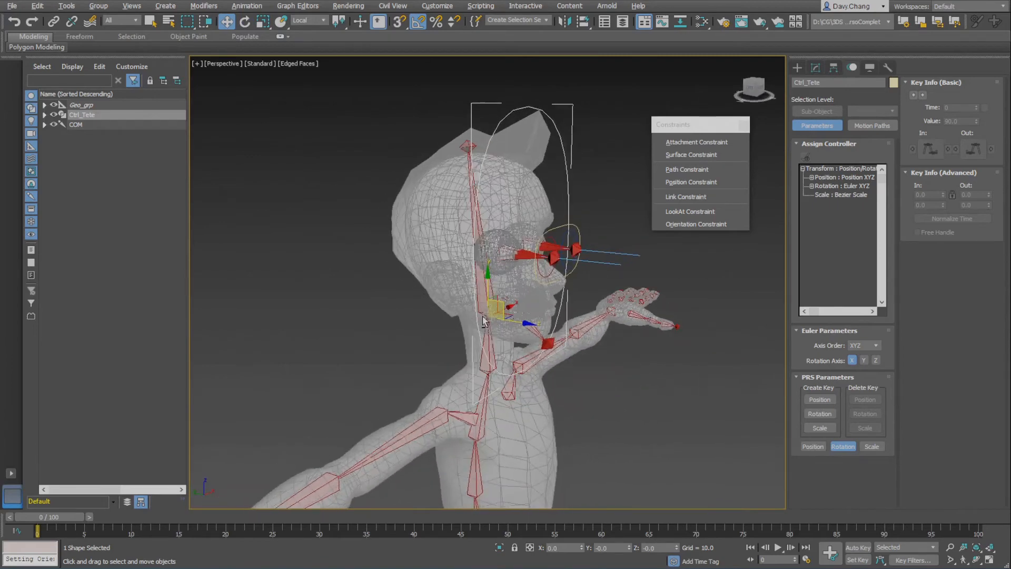
pyautogui.scroll(-4, 567, 371)
pyautogui.moveTo(566, 375); pyautogui.dragTo(490, 276, button='middle')
pyautogui.scroll(-2, 472, 327)
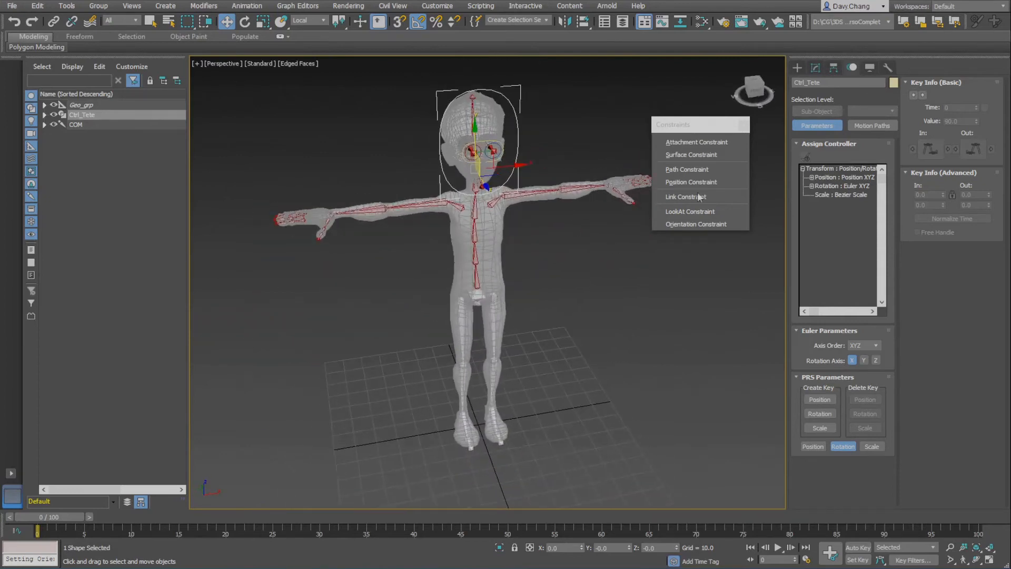
pyautogui.click(798, 69)
pyautogui.click(820, 142)
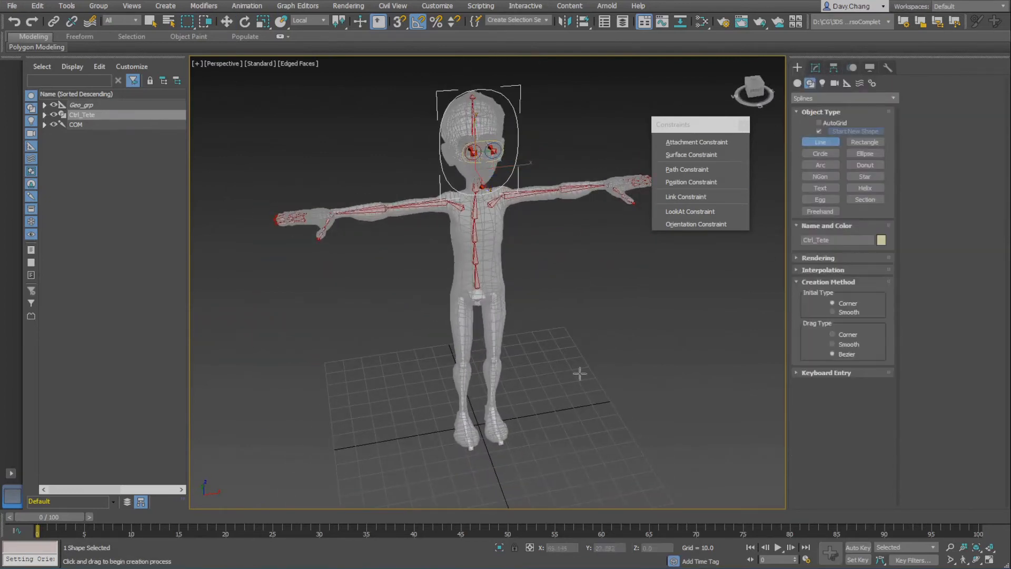
pyautogui.keyDown('alt'); pyautogui.moveTo(578, 371); pyautogui.dragTo(525, 355, button='middle'); pyautogui.keyUp('alt')
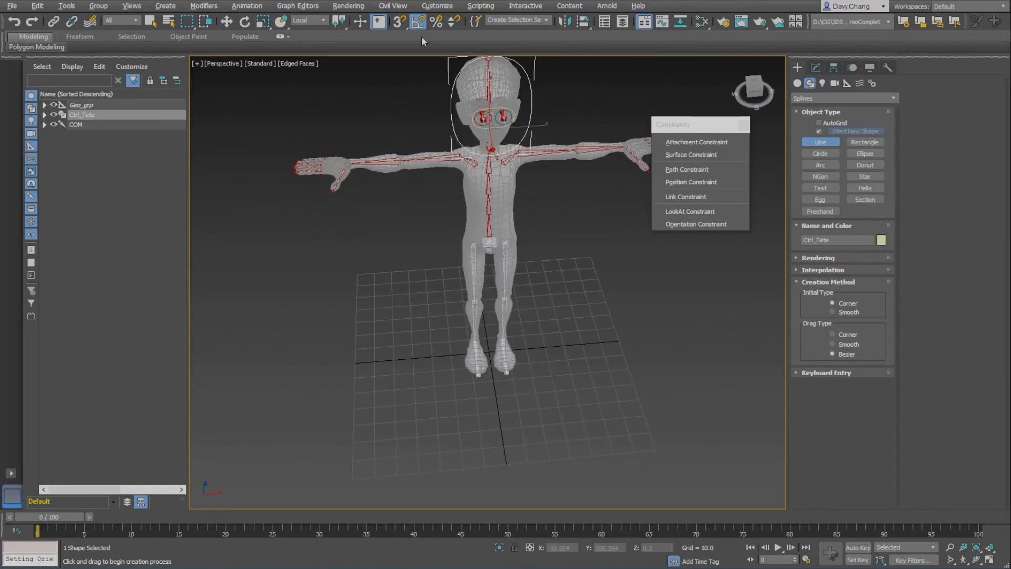
pyautogui.rightClick(400, 21)
pyautogui.click(556, 196)
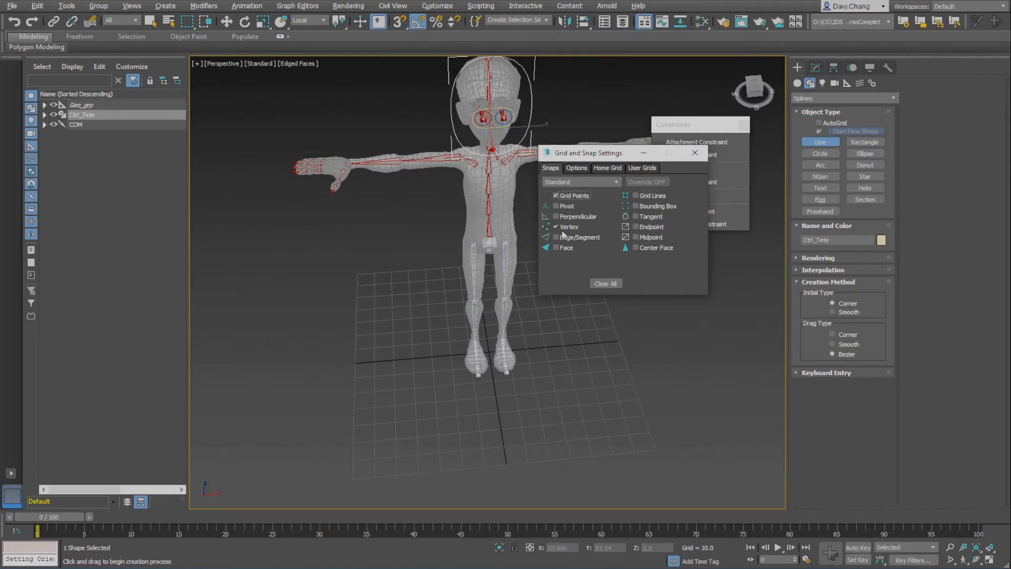
pyautogui.keyDown('alt'); pyautogui.moveTo(443, 324); pyautogui.dragTo(436, 327, button='middle'); pyautogui.keyUp('alt')
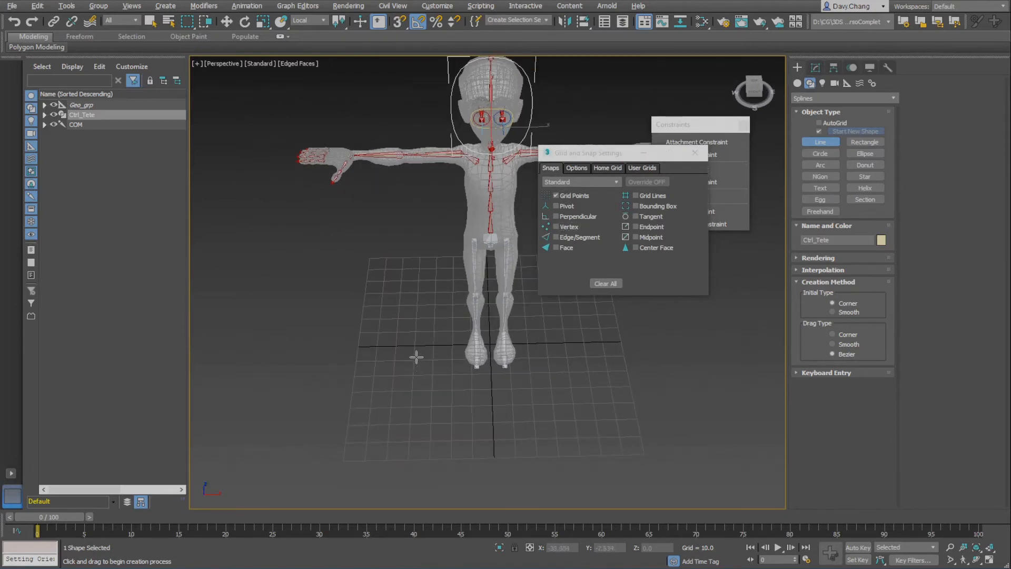
pyautogui.press('s')
# Step: Draw a closed double-headed arrow about 60 units long and 40 wide on the ground grid, and close the snap settings
pyautogui.click(433, 332)
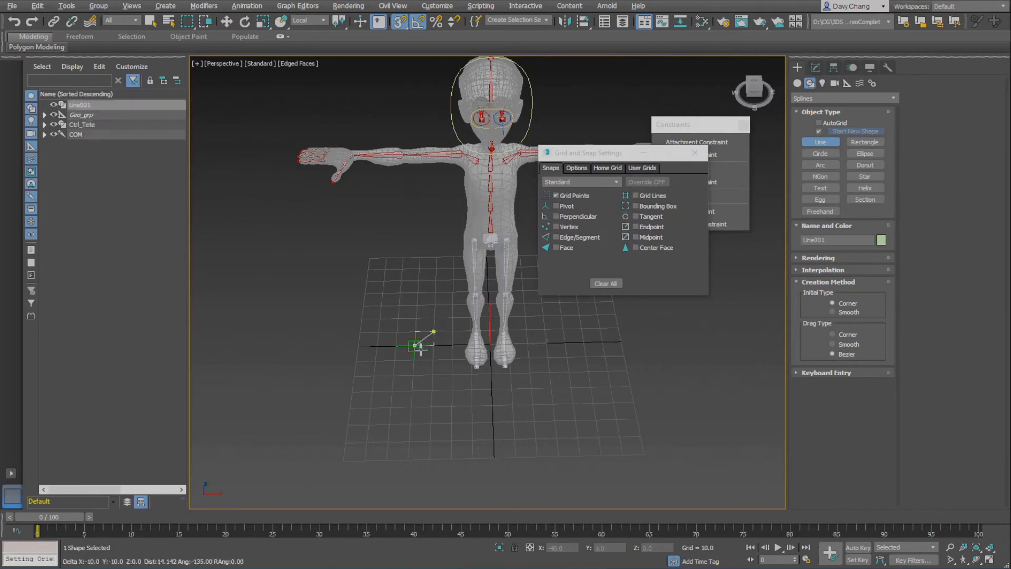
pyautogui.click(395, 360)
pyautogui.click(413, 360)
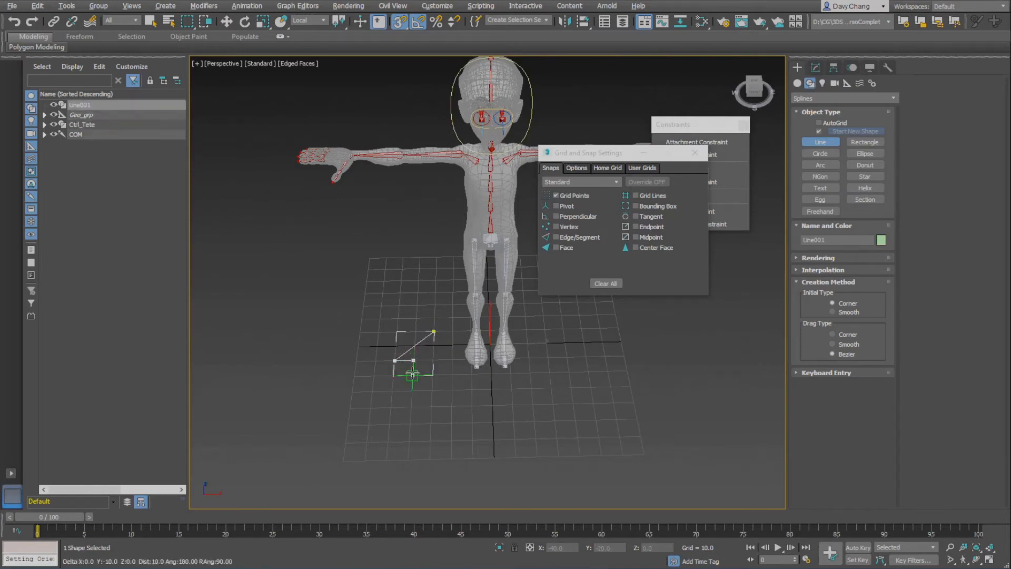
pyautogui.click(413, 375)
pyautogui.click(411, 391)
pyautogui.click(392, 391)
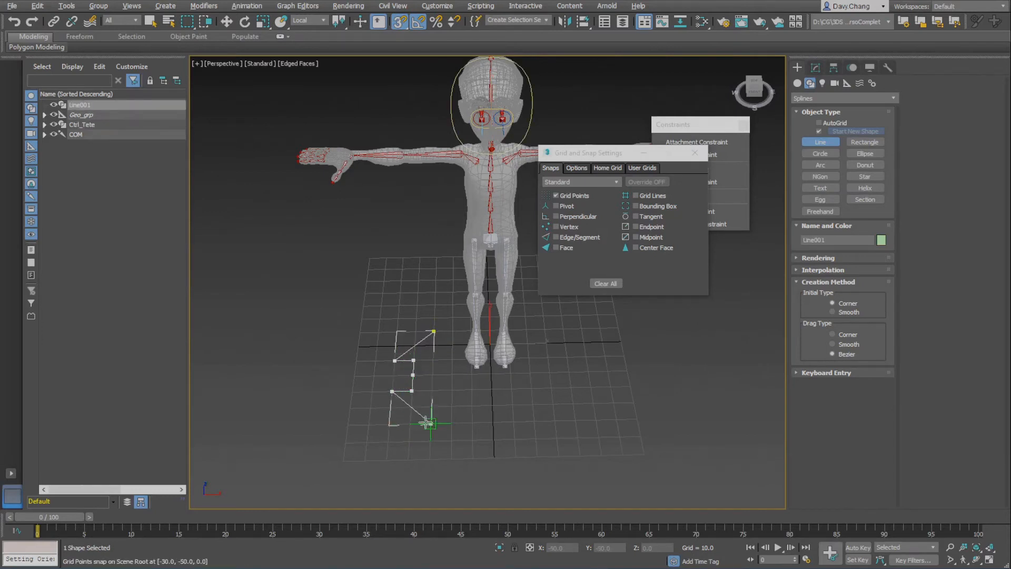
pyautogui.click(431, 423)
pyautogui.click(471, 390)
pyautogui.click(452, 390)
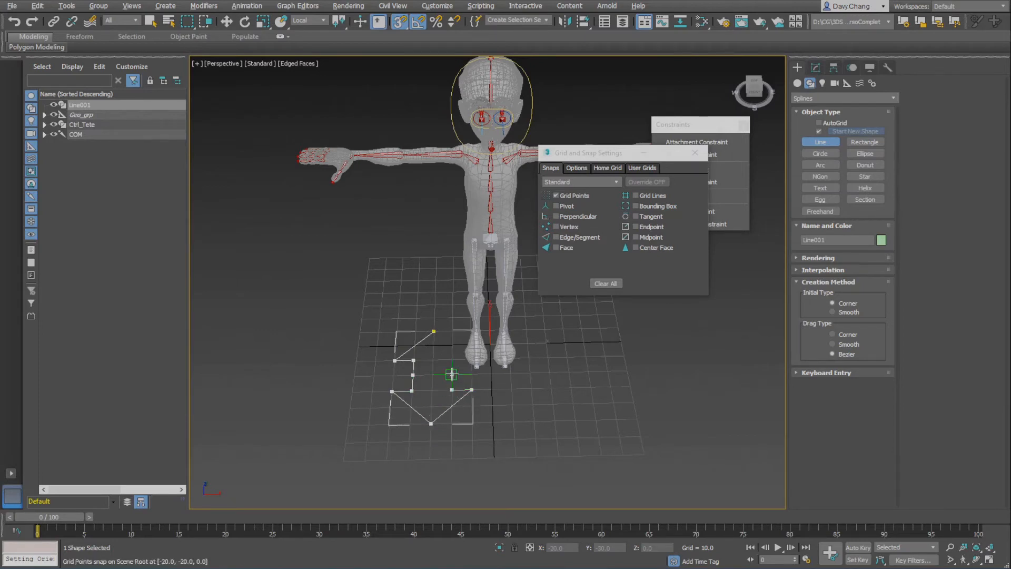
pyautogui.click(452, 375)
pyautogui.click(452, 359)
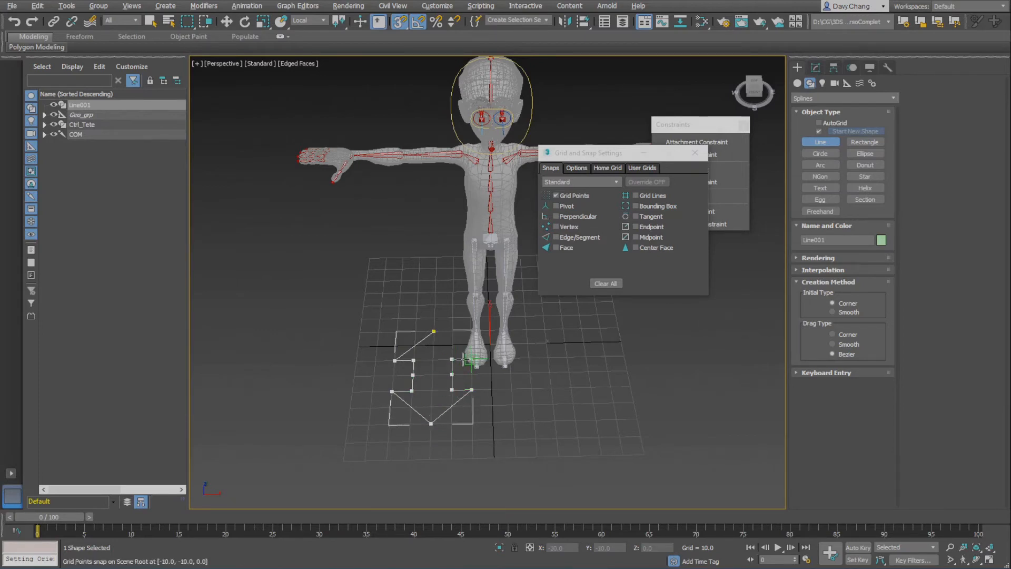
pyautogui.click(433, 331)
pyautogui.click(466, 294)
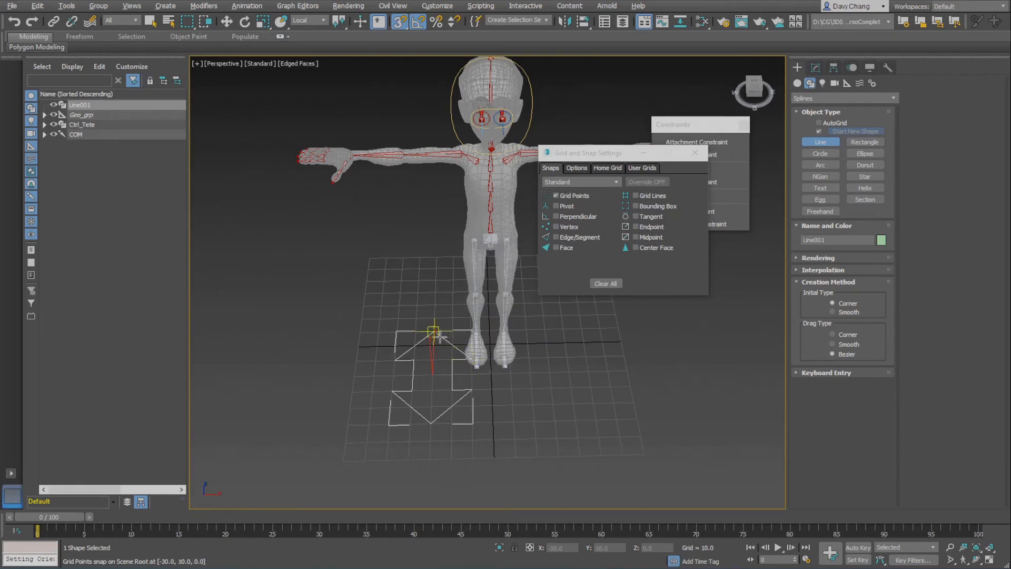
pyautogui.keyDown('alt'); pyautogui.moveTo(418, 356); pyautogui.dragTo(538, 293, button='middle'); pyautogui.keyUp('alt')
pyautogui.click(695, 153)
# Step: Align the double-headed arrow shape to the small bone at the tip of the character's chin
pyautogui.scroll(-5, 534, 300)
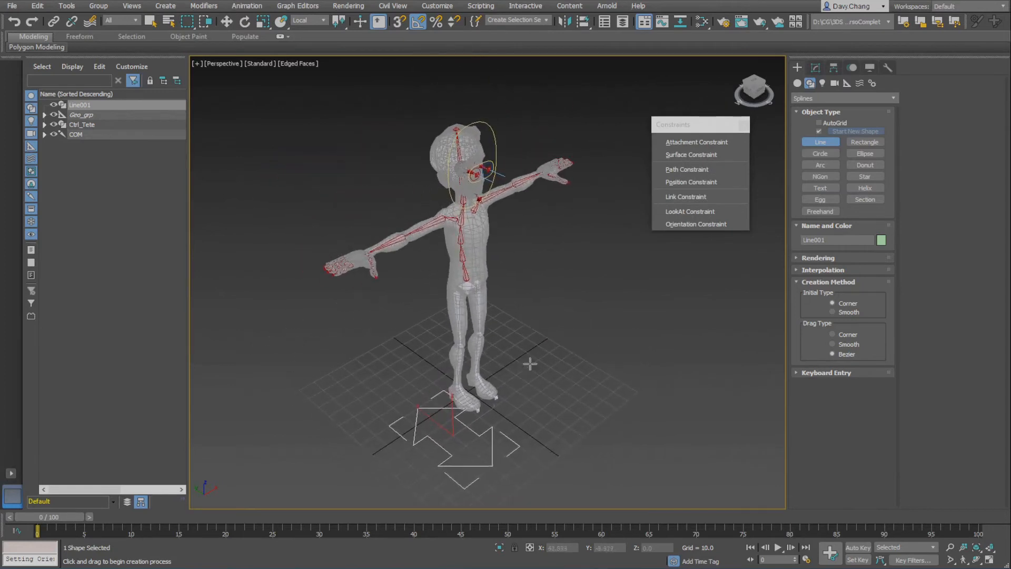
pyautogui.keyDown('alt'); pyautogui.moveTo(522, 350); pyautogui.dragTo(523, 348, button='middle'); pyautogui.keyUp('alt')
pyautogui.press('w')
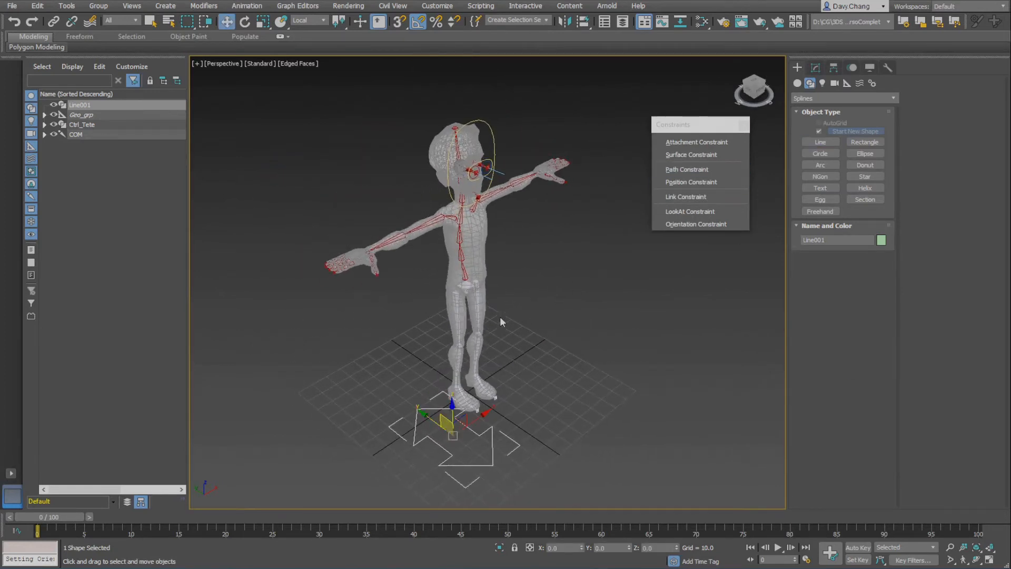
pyautogui.keyDown('alt'); pyautogui.moveTo(501, 317); pyautogui.dragTo(530, 338, button='middle'); pyautogui.keyUp('alt')
pyautogui.scroll(4, 511, 265)
pyautogui.scroll(3, 530, 338)
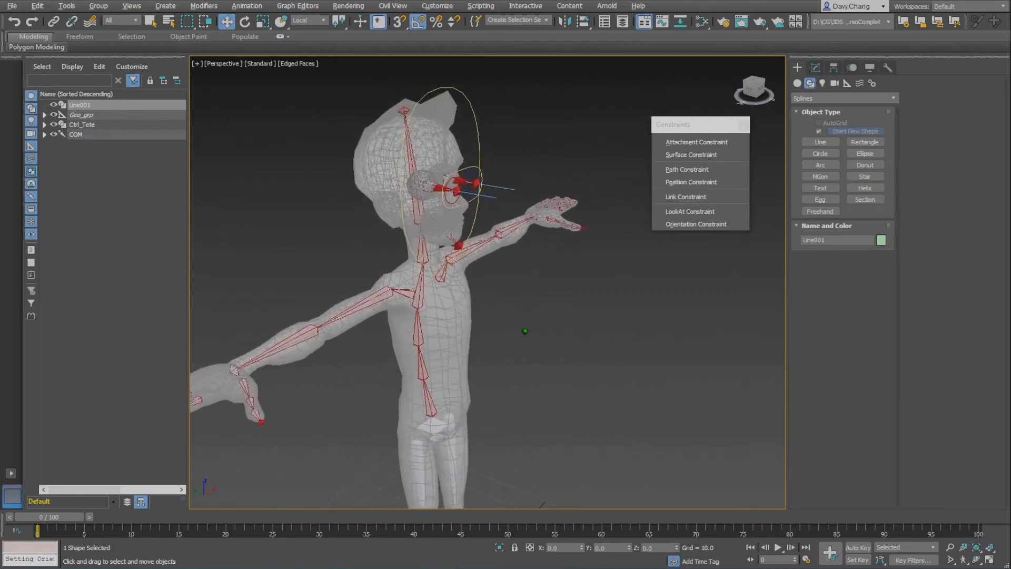
pyautogui.hotkey('alt', 'a')
pyautogui.click(452, 232)
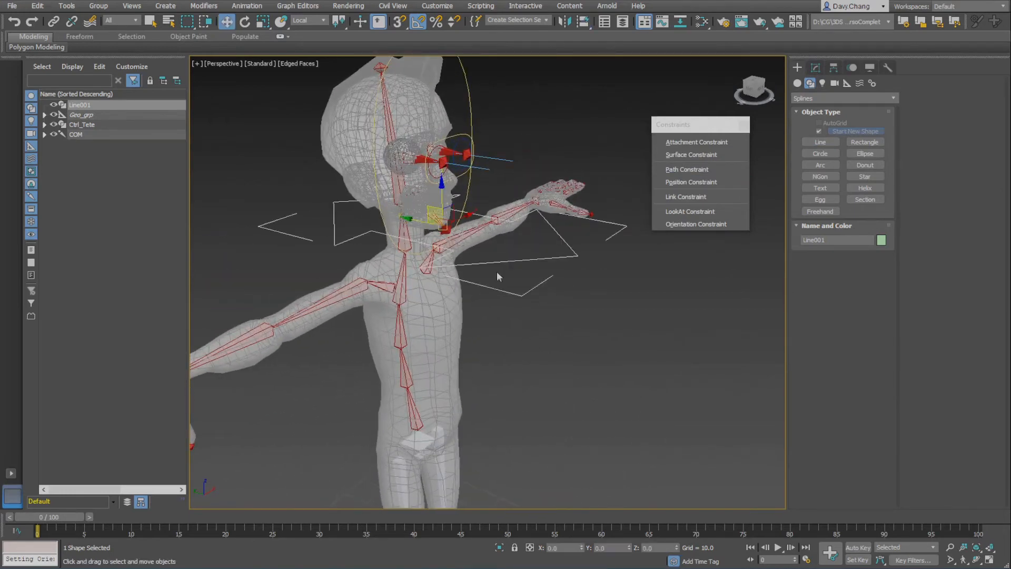
# Step: Try to convert the arrow shape to an Editable Spline
pyautogui.keyDown('alt'); pyautogui.moveTo(543, 285); pyautogui.dragTo(527, 271, button='middle'); pyautogui.keyUp('alt')
pyautogui.scroll(1, 483, 290)
pyautogui.moveTo(527, 271); pyautogui.dragTo(487, 270, button='middle')
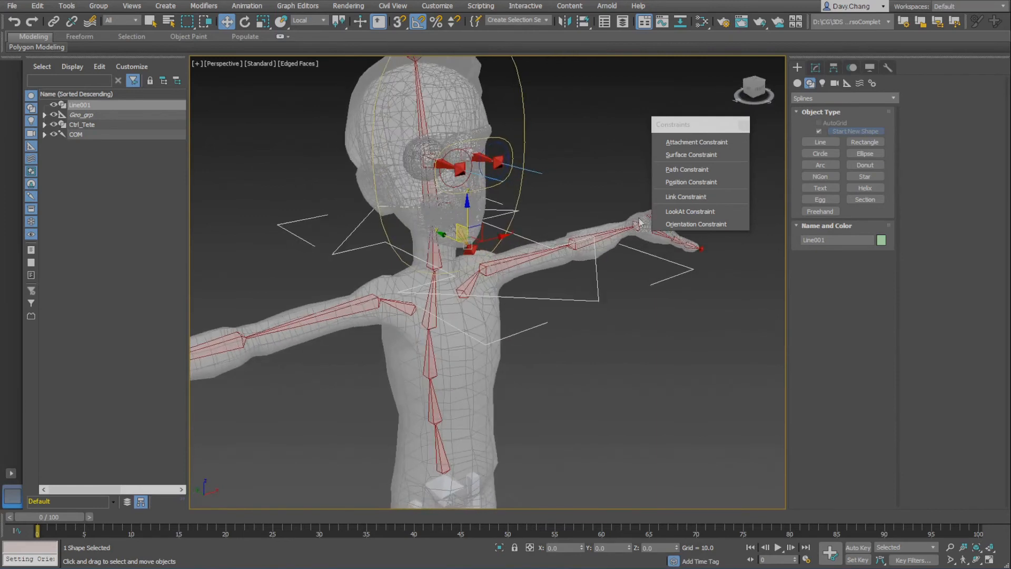
pyautogui.click(818, 69)
pyautogui.rightClick(817, 115)
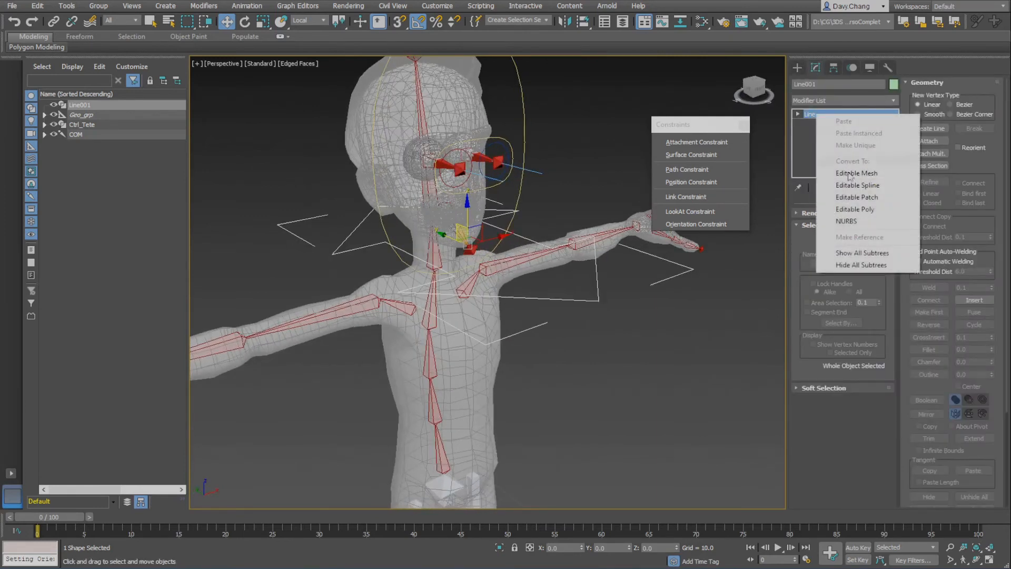
pyautogui.click(861, 188)
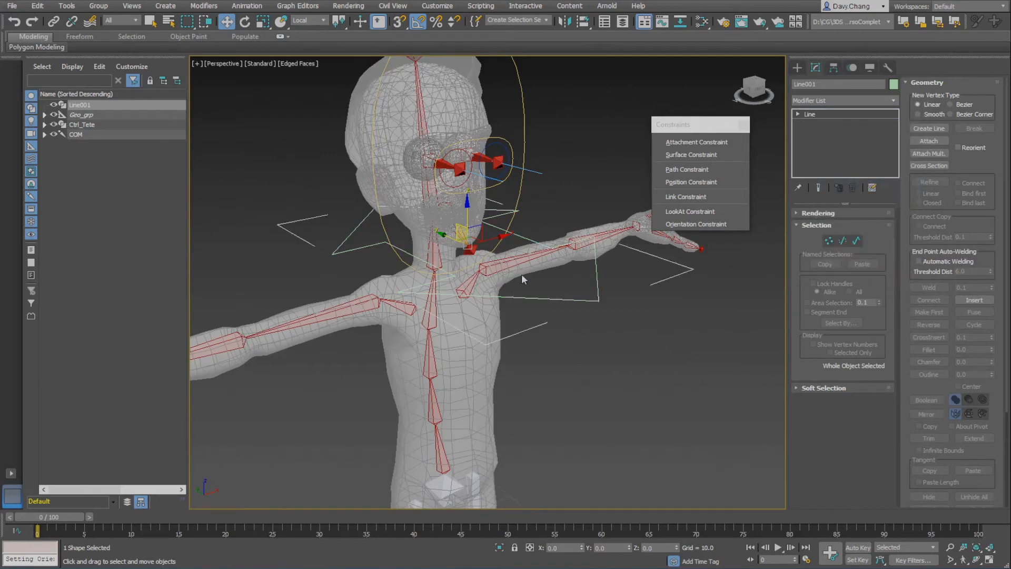
# Step: Select all of the arrow's vertices and scale them down uniformly to fit near the chin
pyautogui.keyDown('alt'); pyautogui.moveTo(522, 274); pyautogui.dragTo(658, 283, button='middle'); pyautogui.keyUp('alt')
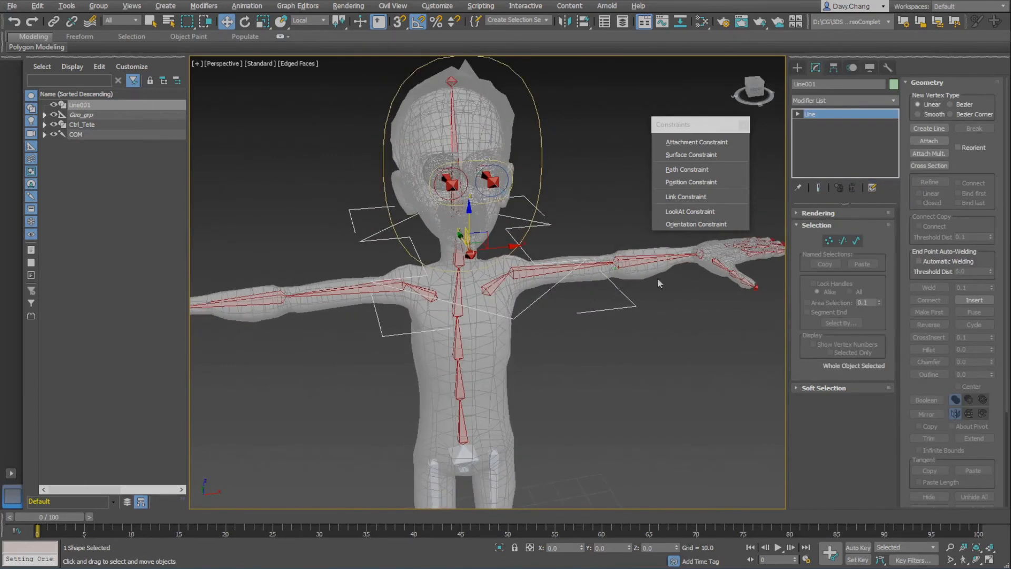
pyautogui.click(829, 241)
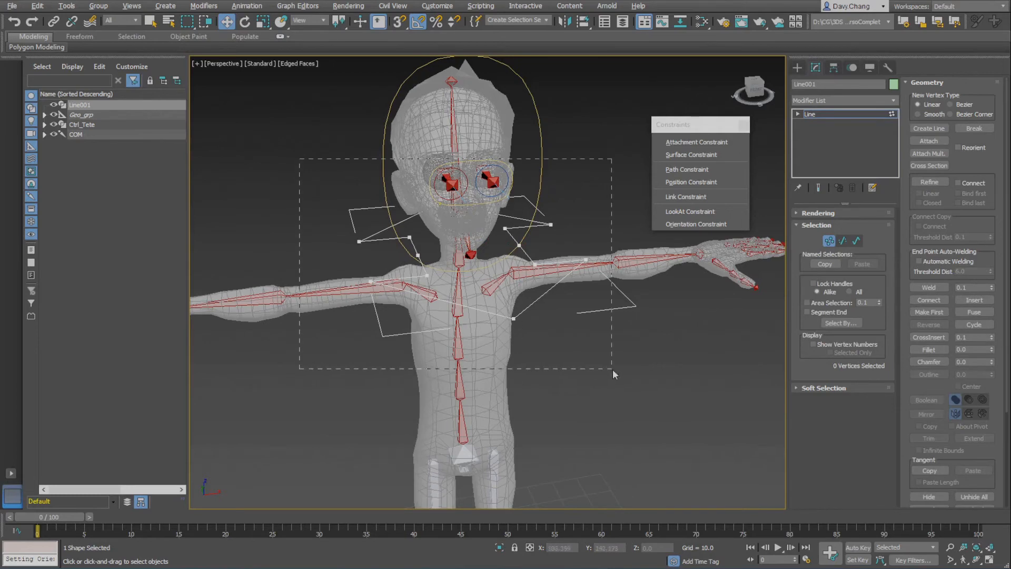
pyautogui.moveTo(612, 368); pyautogui.dragTo(612, 369)
pyautogui.keyDown('alt'); pyautogui.moveTo(560, 305); pyautogui.dragTo(509, 286, button='middle'); pyautogui.keyUp('alt')
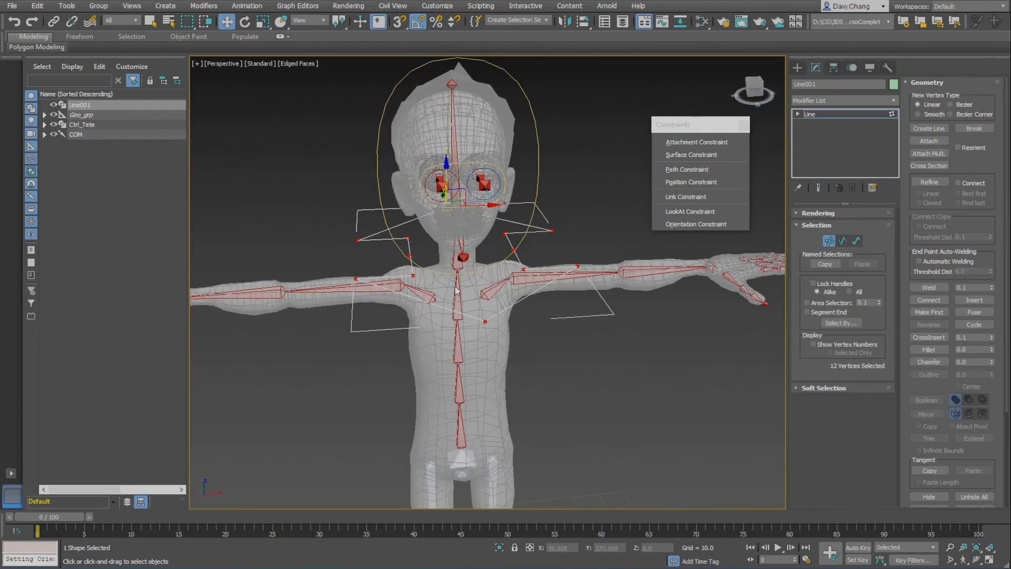
pyautogui.press('r')
pyautogui.moveTo(457, 252); pyautogui.dragTo(337, 308)
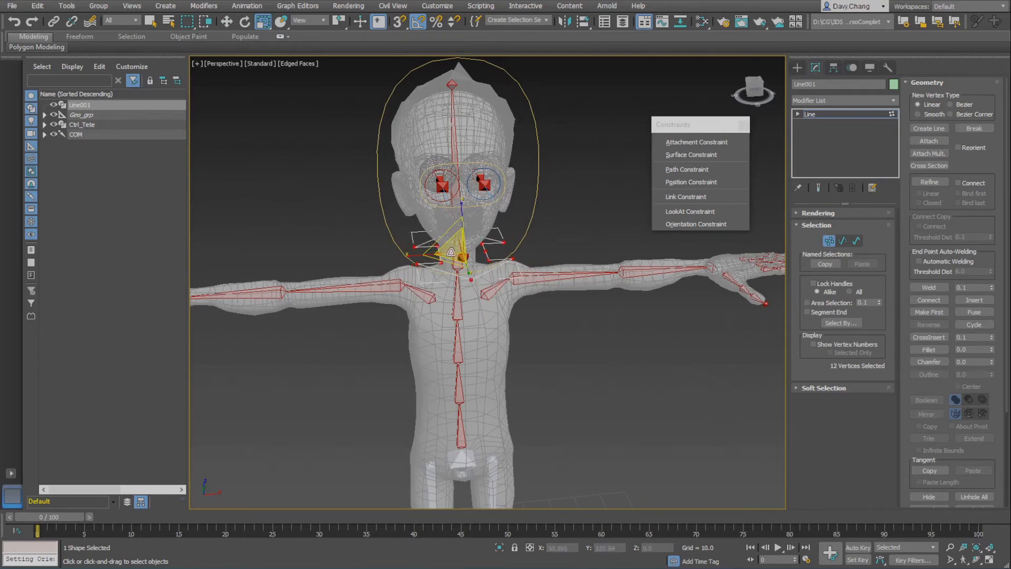
pyautogui.moveTo(452, 251); pyautogui.dragTo(433, 288)
# Step: Set the transform center to the selection's center and rotate the arrow's vertices until the arrow stands upright
pyautogui.keyDown('alt'); pyautogui.moveTo(431, 298); pyautogui.dragTo(453, 247, button='middle'); pyautogui.keyUp('alt')
pyautogui.press('e')
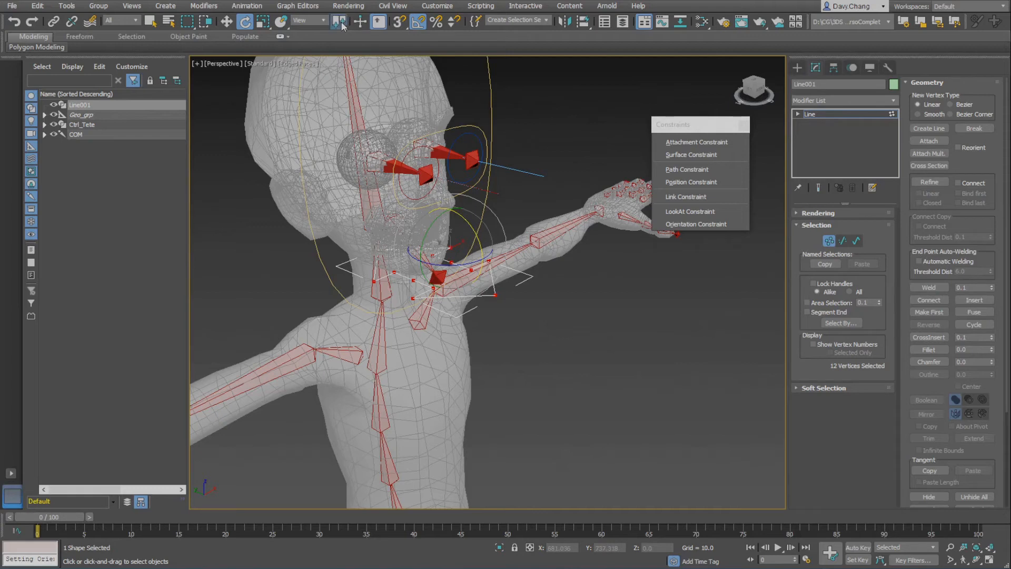
pyautogui.moveTo(344, 27); pyautogui.dragTo(341, 61)
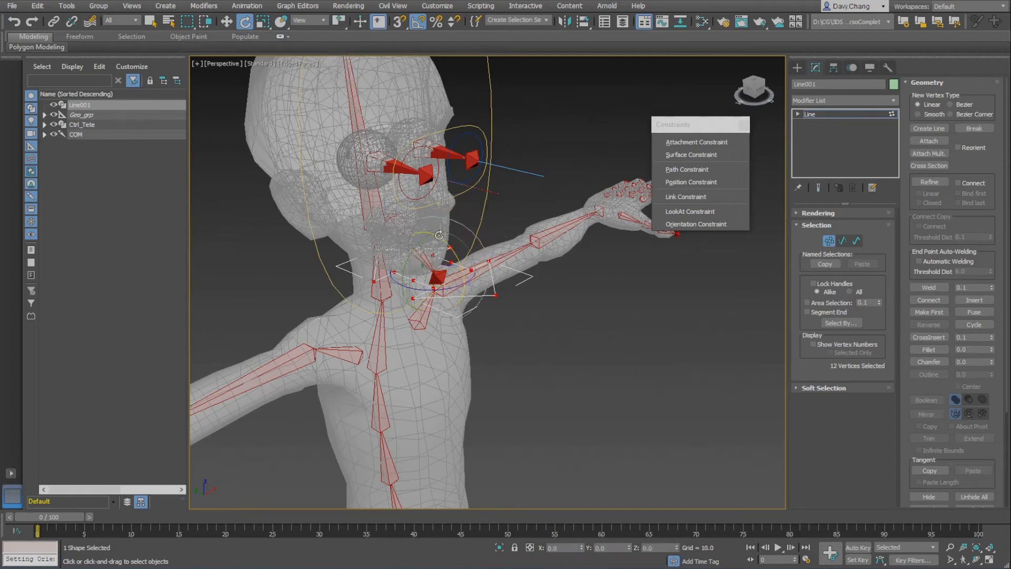
pyautogui.moveTo(439, 235); pyautogui.dragTo(466, 285)
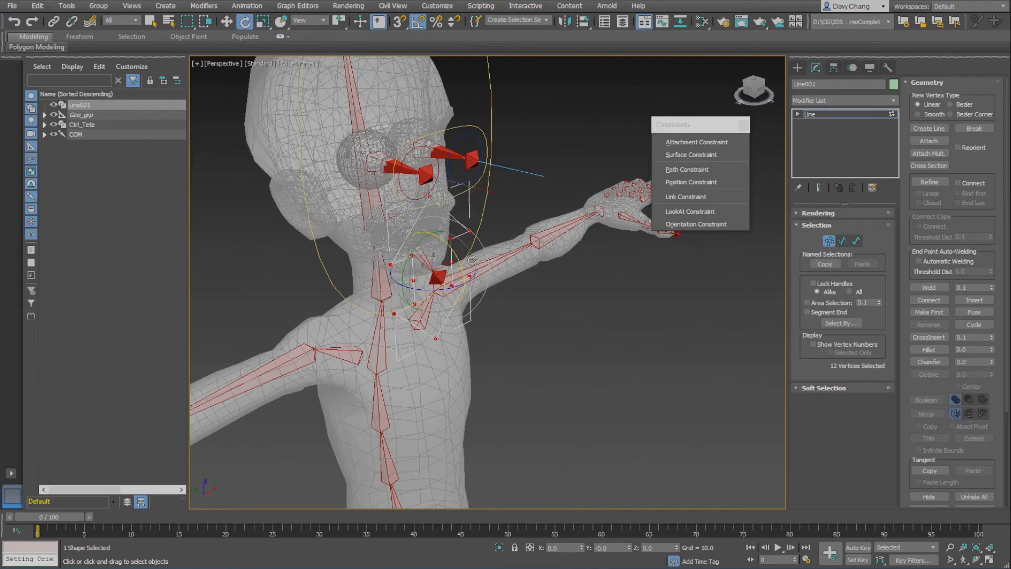
# Step: Move the arrow's vertices forward so the upright arrow sits in front of the chin
pyautogui.keyDown('alt'); pyautogui.moveTo(472, 259); pyautogui.dragTo(421, 214, button='middle'); pyautogui.keyUp('alt')
pyautogui.press('w')
pyautogui.moveTo(417, 218); pyautogui.dragTo(440, 224)
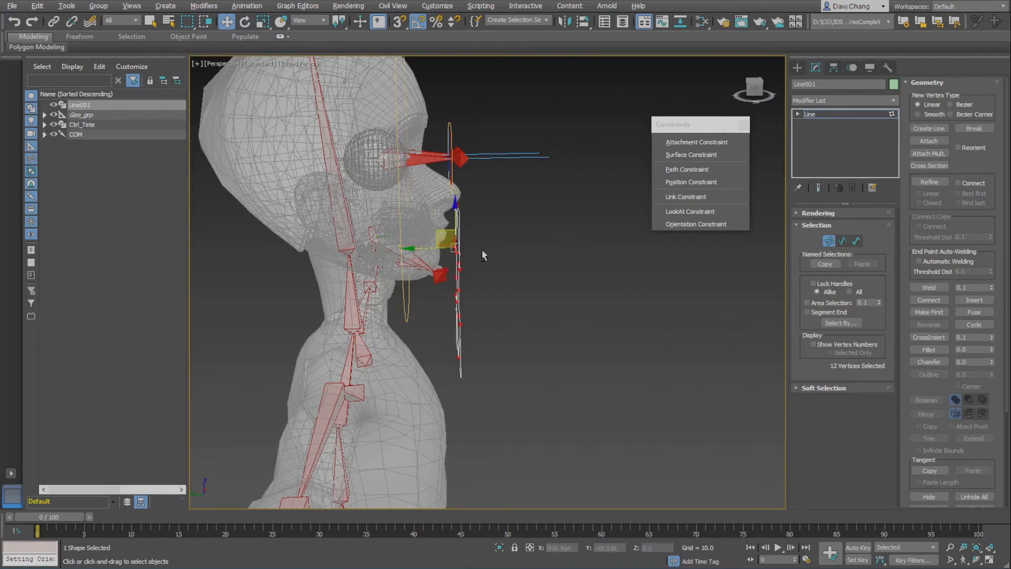
# Step: Scale the upright arrow's vertices down uniformly to about half their size
pyautogui.moveTo(443, 231)
pyautogui.keyDown('alt'); pyautogui.mouseDown(button='middle')
pyautogui.moveTo(435, 241)
pyautogui.moveTo(494, 239)
pyautogui.moveTo(424, 237)
pyautogui.moveTo(435, 243)
pyautogui.mouseUp(button='middle'); pyautogui.keyUp('alt')
pyautogui.scroll(4, 435, 241)
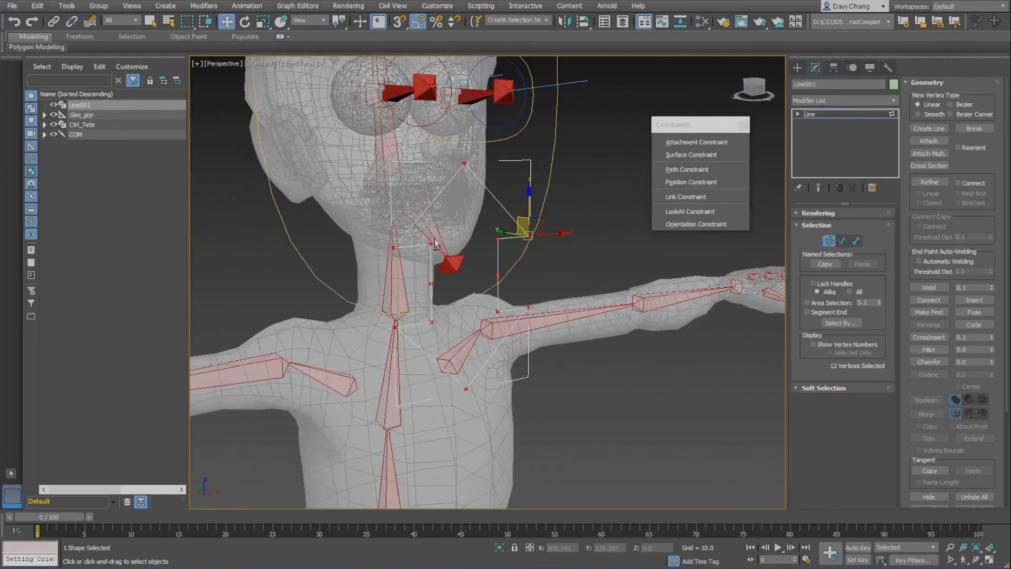
pyautogui.press('r')
pyautogui.moveTo(470, 272); pyautogui.dragTo(458, 282)
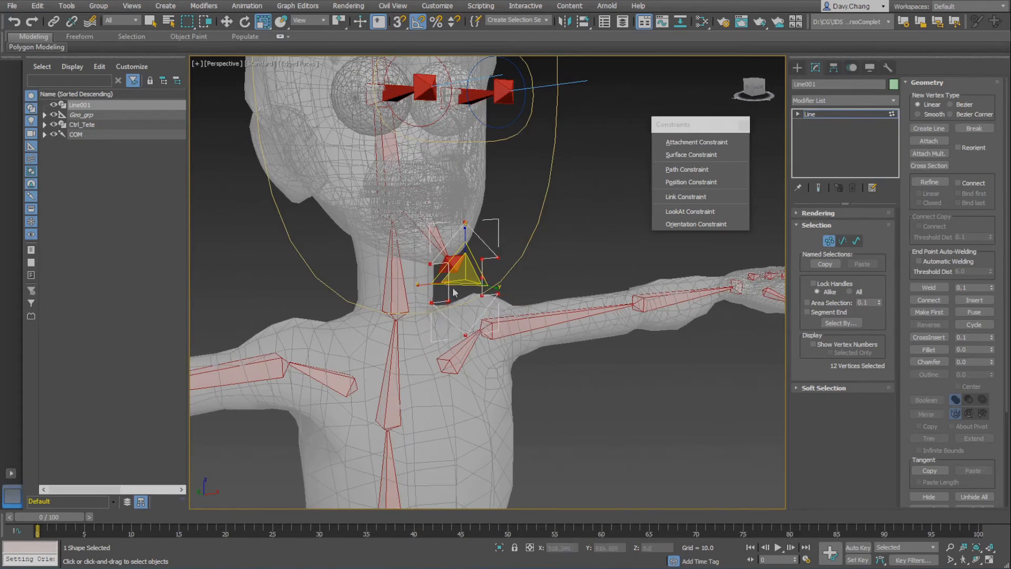
# Step: Tilt the arrow's vertices 25 degrees about X and move them slightly closer to the chin bone
pyautogui.press('e')
pyautogui.keyDown('alt'); pyautogui.moveTo(463, 276); pyautogui.dragTo(495, 254, button='middle'); pyautogui.keyUp('alt')
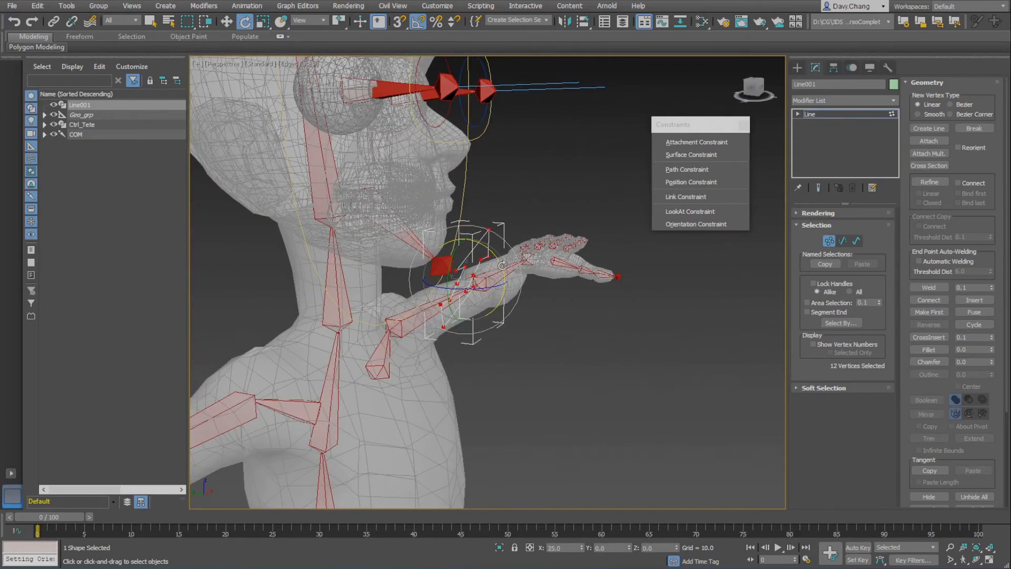
pyautogui.press('w')
pyautogui.keyDown('alt'); pyautogui.moveTo(502, 267); pyautogui.dragTo(465, 263, button='middle'); pyautogui.keyUp('alt')
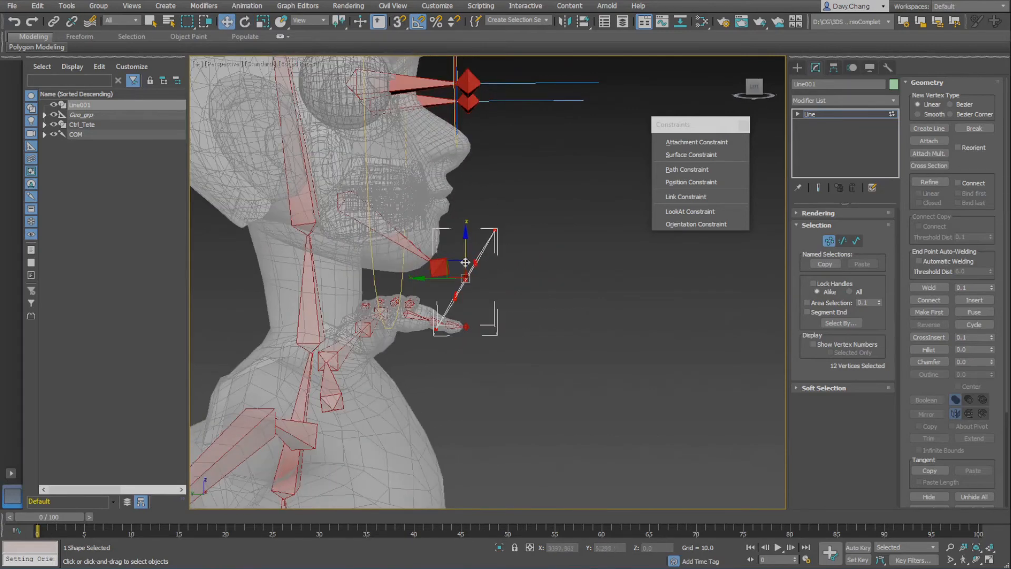
pyautogui.moveTo(455, 261); pyautogui.dragTo(446, 262)
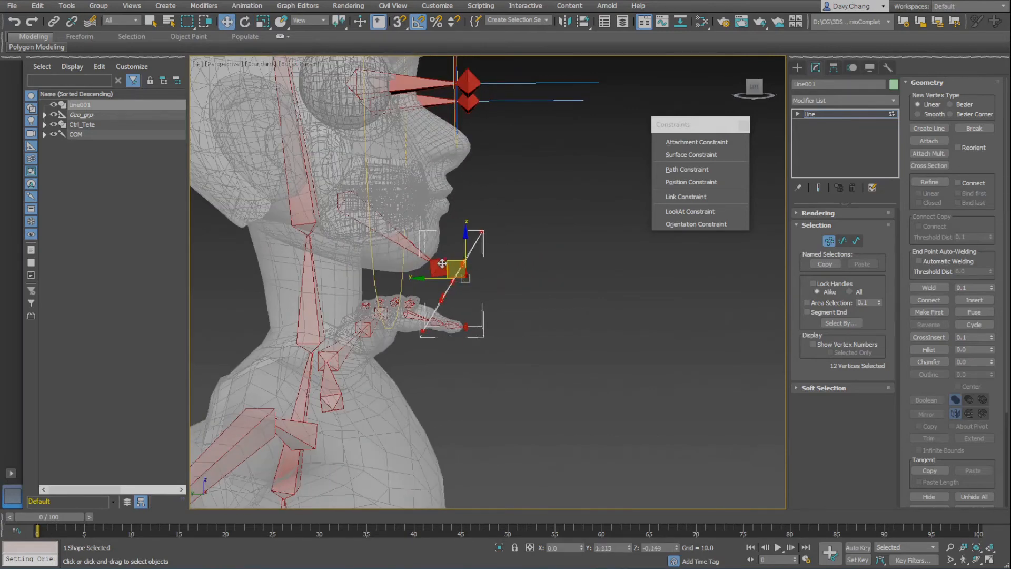
pyautogui.keyDown('alt'); pyautogui.moveTo(444, 261); pyautogui.dragTo(321, 256, button='middle'); pyautogui.keyUp('alt')
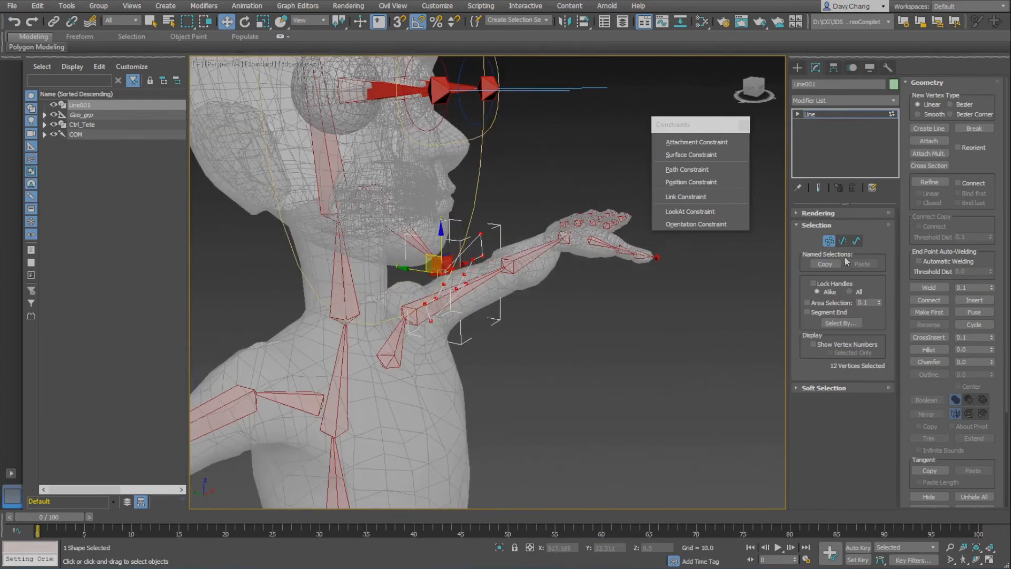
# Step: Finish editing the arrow's vertices and check the whole shape's scale transform values
pyautogui.click(829, 241)
pyautogui.keyDown('alt'); pyautogui.moveTo(516, 258); pyautogui.dragTo(556, 260, button='middle'); pyautogui.keyUp('alt')
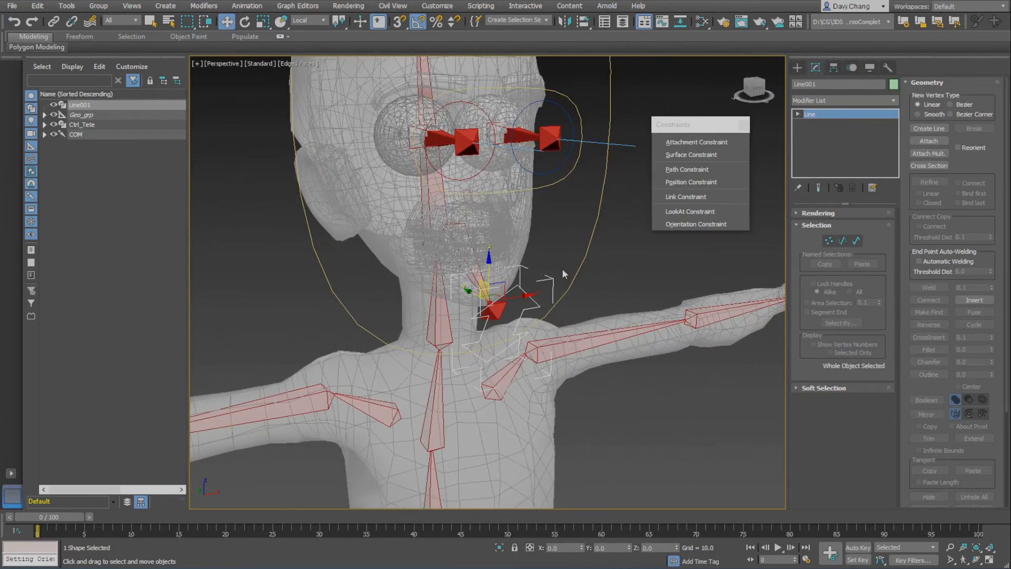
pyautogui.rightClick(262, 21)
pyautogui.moveTo(583, 166); pyautogui.dragTo(612, 278)
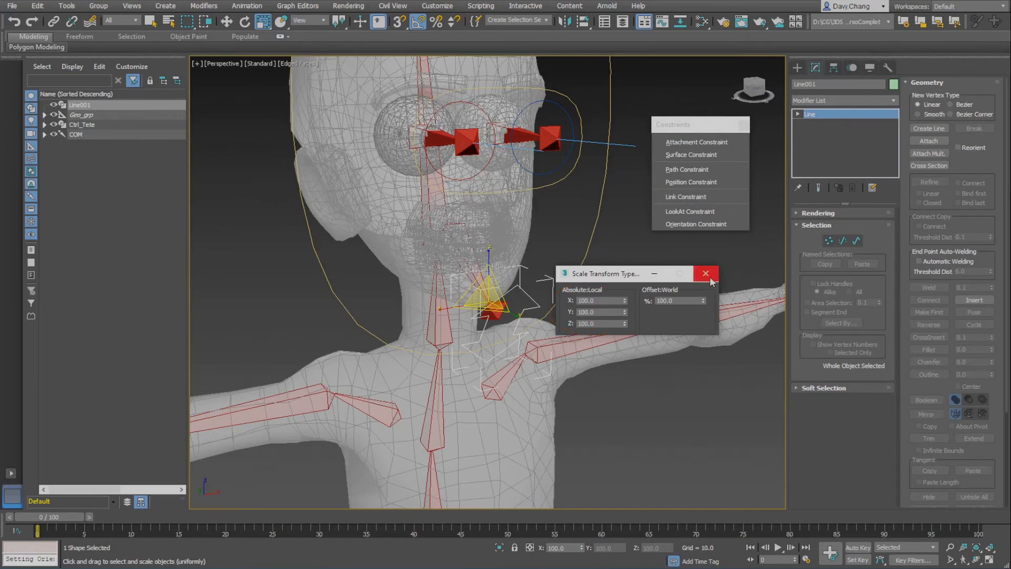
pyautogui.click(706, 273)
pyautogui.press('w')
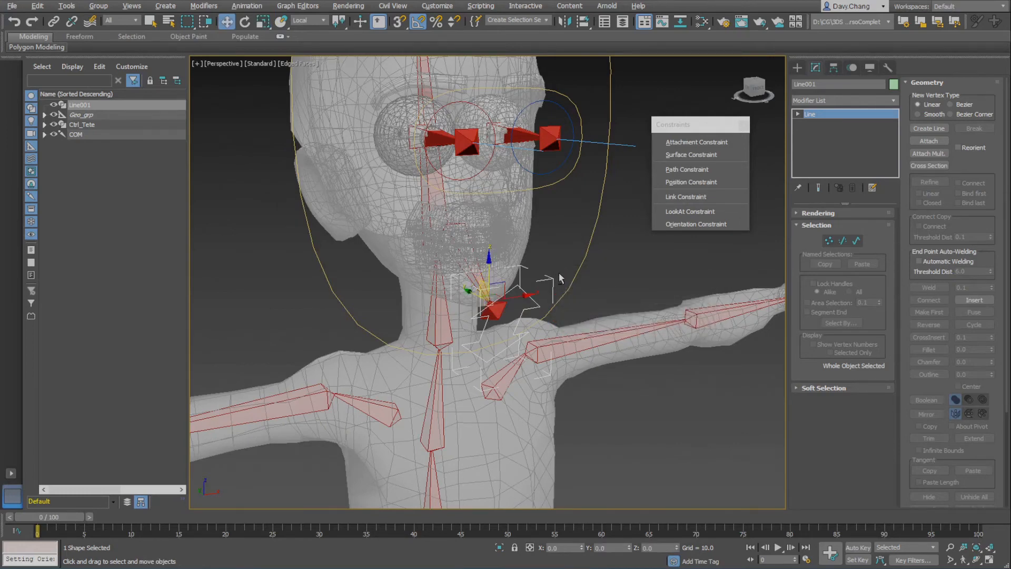
pyautogui.keyDown('alt'); pyautogui.moveTo(558, 273); pyautogui.dragTo(516, 278, button='middle'); pyautogui.keyUp('alt')
pyautogui.scroll(3, 542, 280)
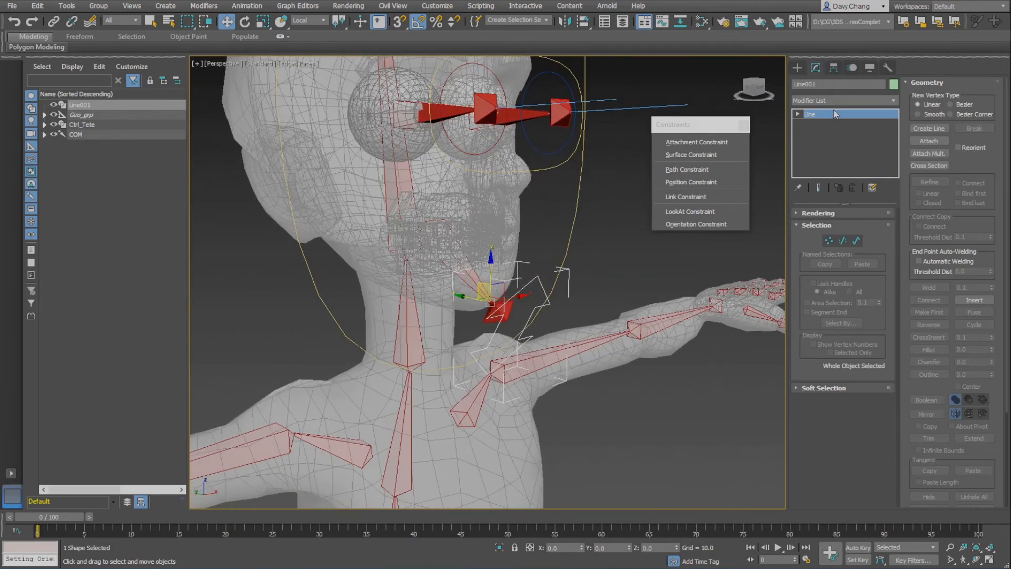
# Step: Set the arrow's object color to pale yellow and rename it Ctrl_Machoire
pyautogui.click(894, 85)
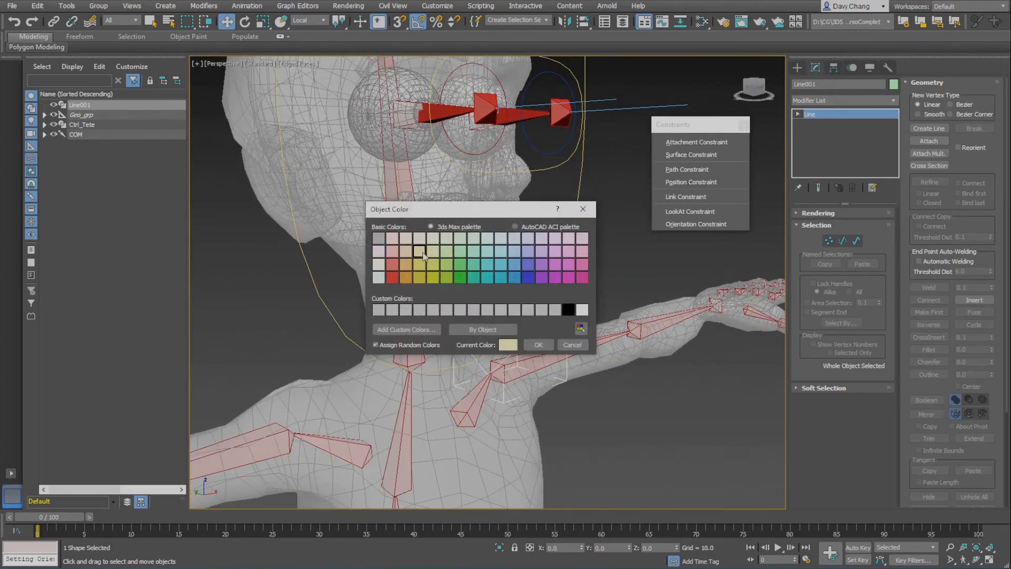
pyautogui.click(539, 345)
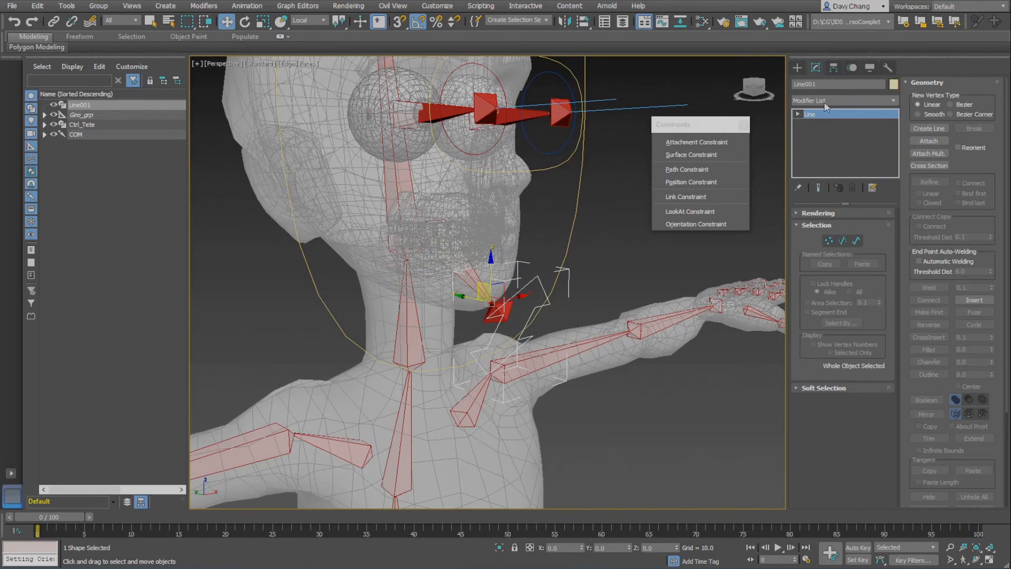
pyautogui.click(825, 85)
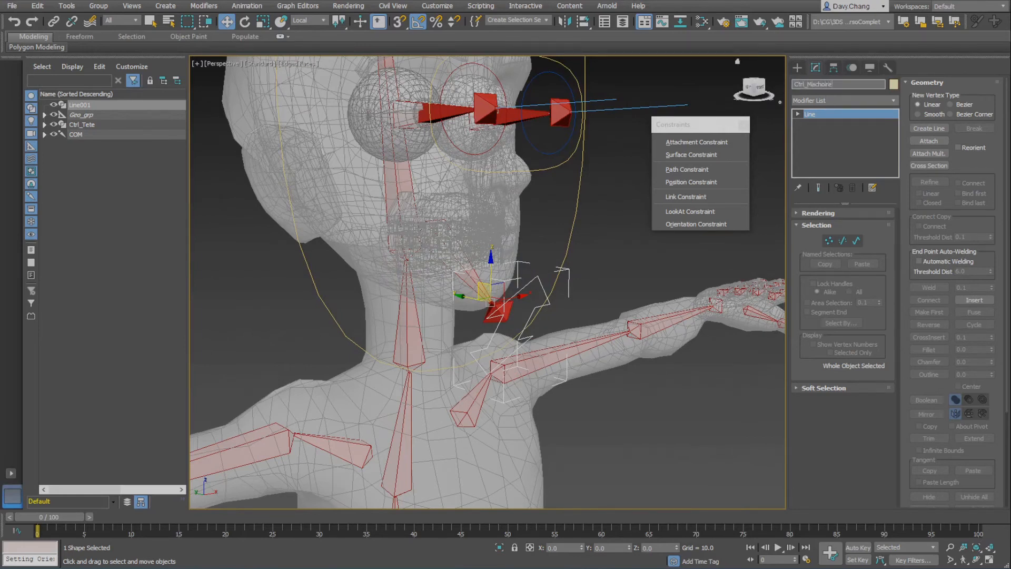
pyautogui.press('Return')
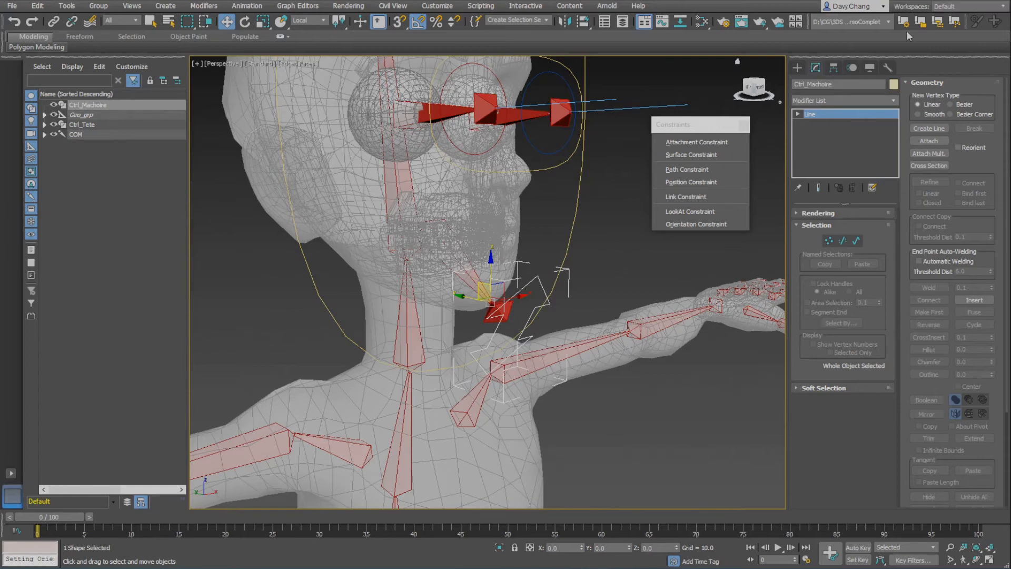
# Step: Align only the pivot of Ctrl_Machoire to the base of the jaw bone, leaving the arrow shape in place
pyautogui.click(833, 67)
pyautogui.keyDown('alt'); pyautogui.moveTo(566, 255); pyautogui.dragTo(592, 253, button='middle'); pyautogui.keyUp('alt')
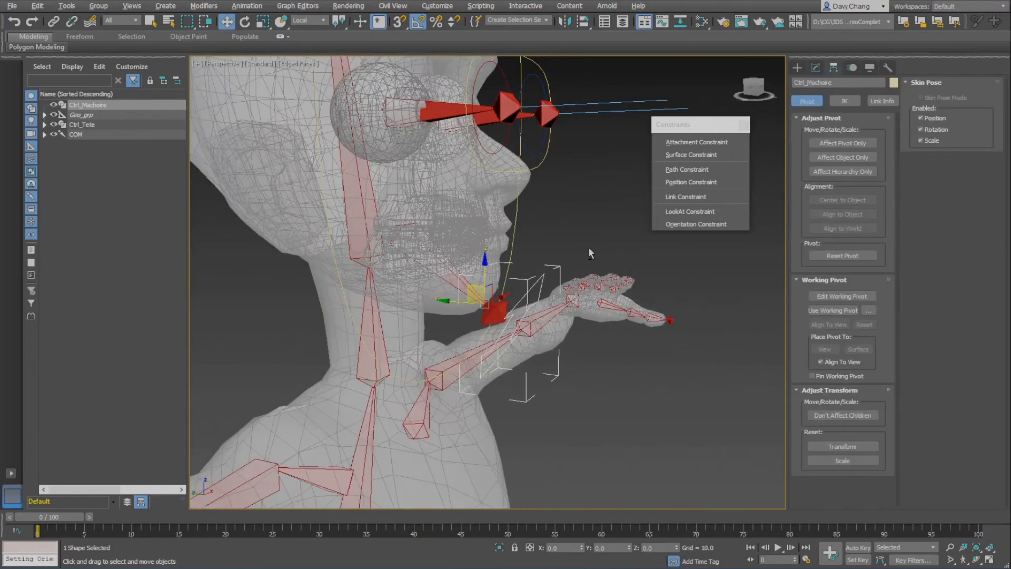
pyautogui.click(845, 143)
pyautogui.hotkey('alt', 'a')
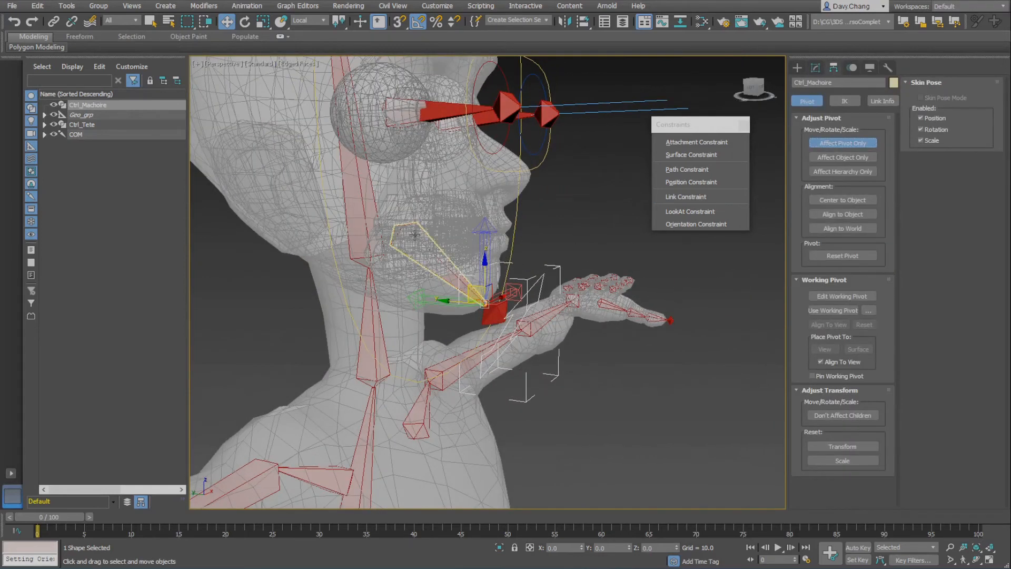
pyautogui.click(402, 232)
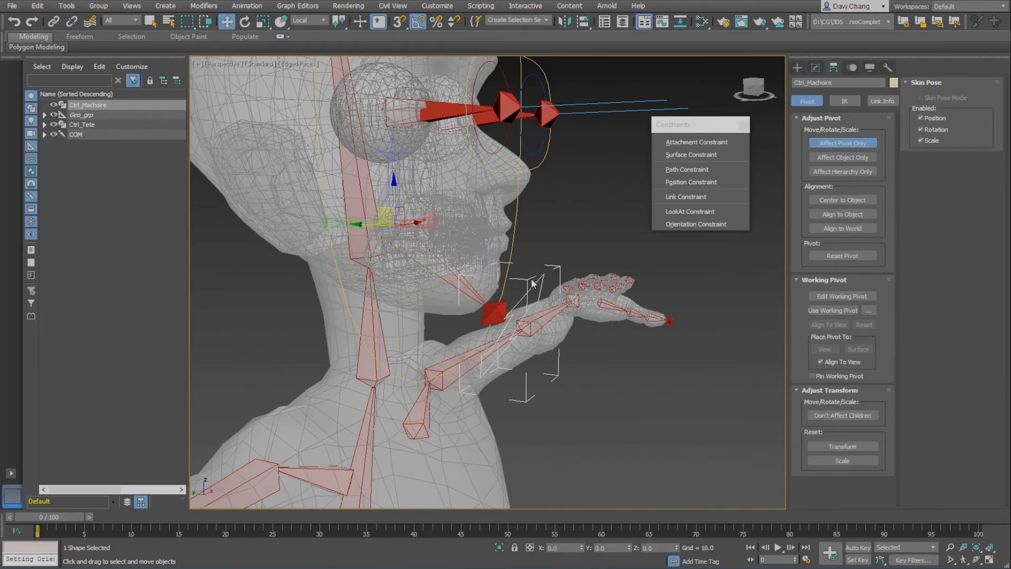
pyautogui.click(846, 143)
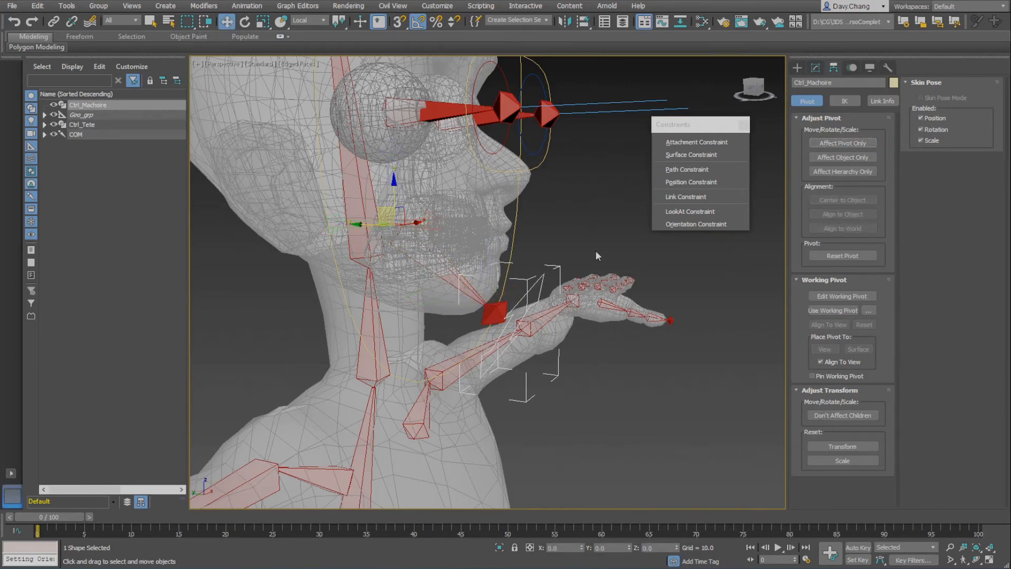
# Step: Try rotating Ctrl_Machoire around its new pivot at the base of the jaw, then restore its orientation
pyautogui.moveTo(556, 251)
pyautogui.keyDown('alt'); pyautogui.mouseDown(button='middle')
pyautogui.moveTo(471, 239)
pyautogui.moveTo(524, 264)
pyautogui.moveTo(558, 263)
pyautogui.mouseUp(button='middle'); pyautogui.keyUp('alt')
pyautogui.scroll(-3, 472, 253)
pyautogui.press('e')
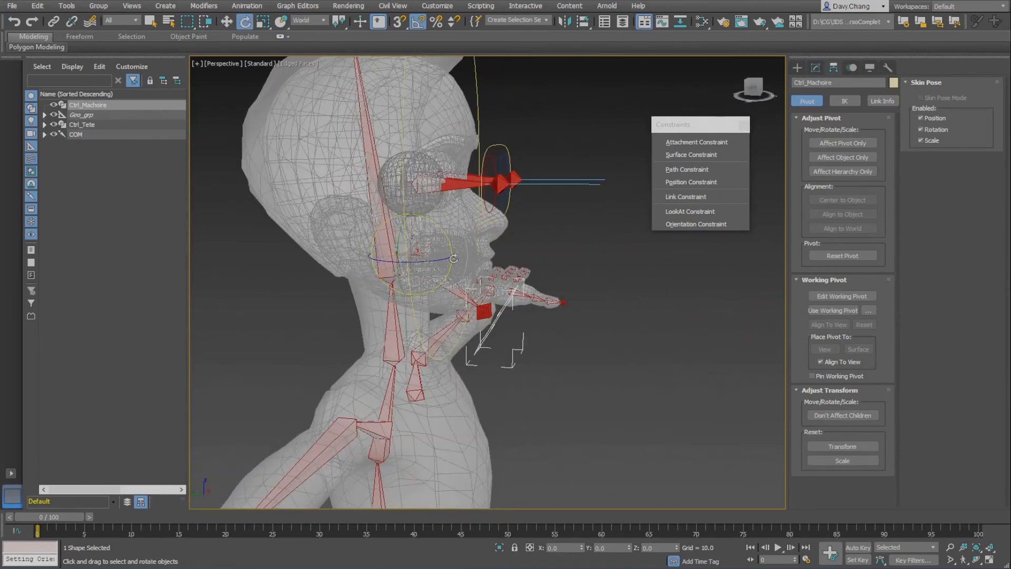
pyautogui.moveTo(448, 237); pyautogui.dragTo(449, 287)
pyautogui.scroll(4, 449, 287)
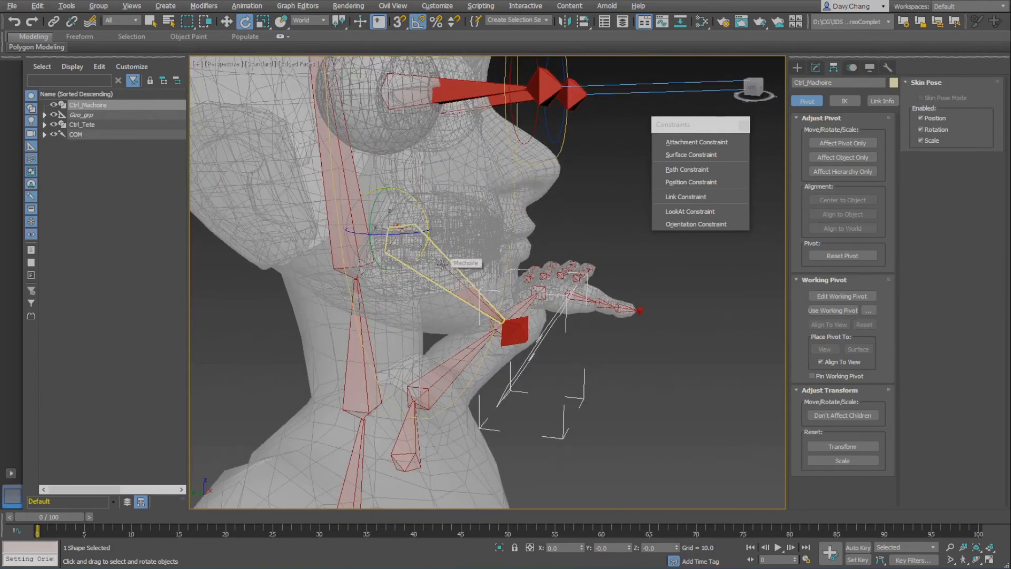
# Step: Apply an Orientation Constraint to the Machoire bone targeting Ctrl_Machoire, with Keep Initial Offset enabled
pyautogui.click(442, 264)
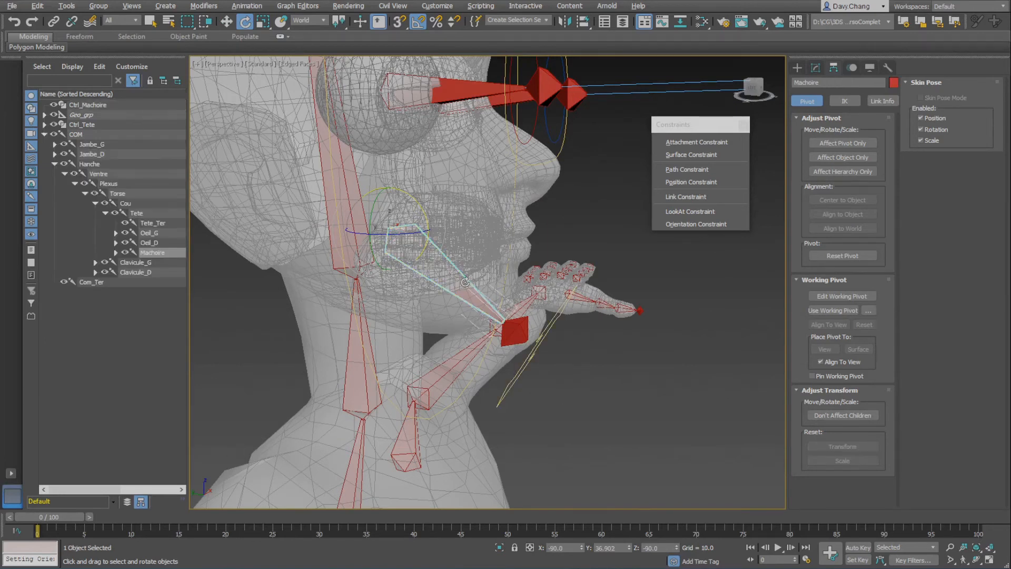
pyautogui.click(681, 224)
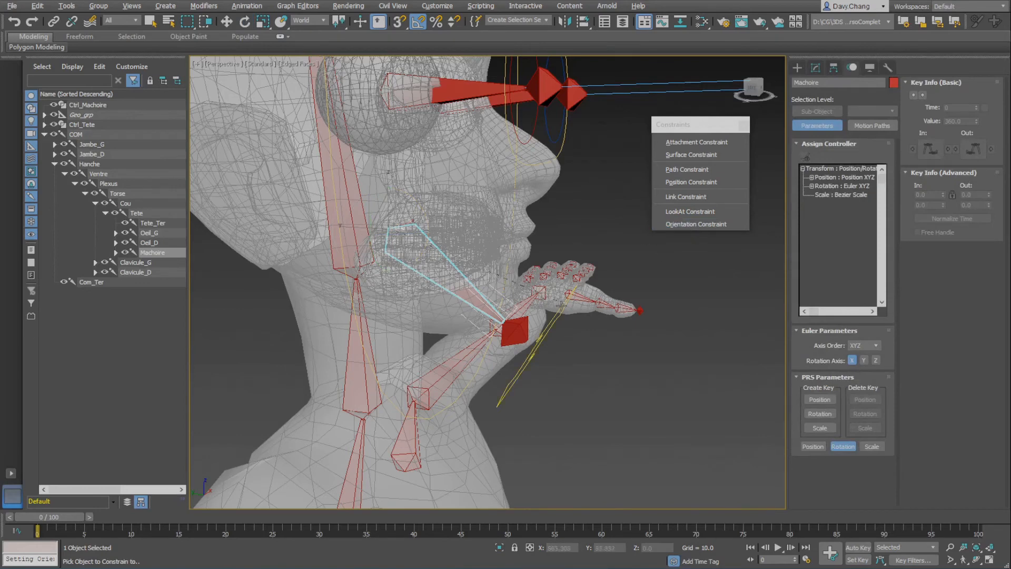
pyautogui.keyDown('alt'); pyautogui.moveTo(551, 326); pyautogui.dragTo(519, 345, button='middle'); pyautogui.keyUp('alt')
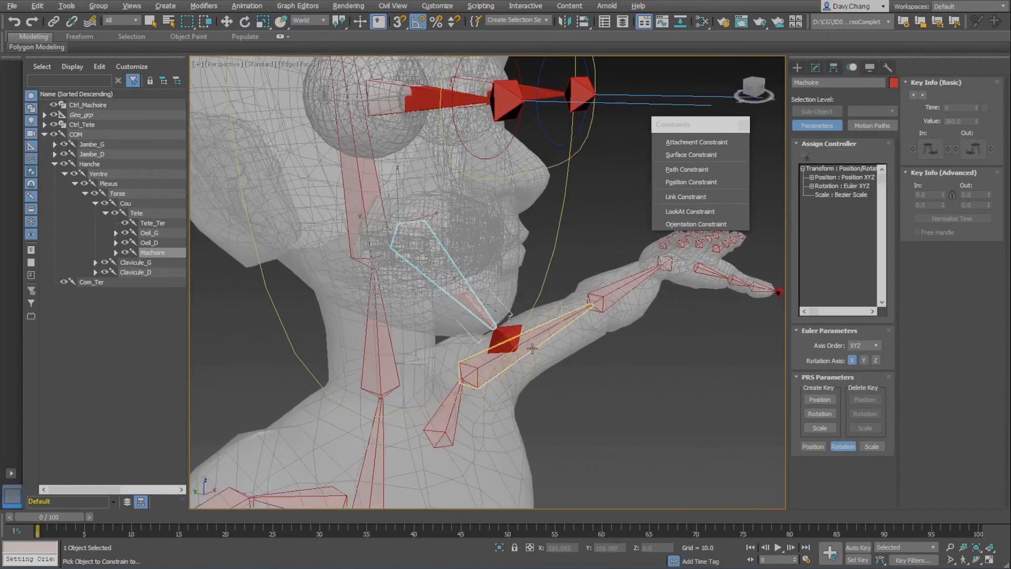
pyautogui.click(530, 364)
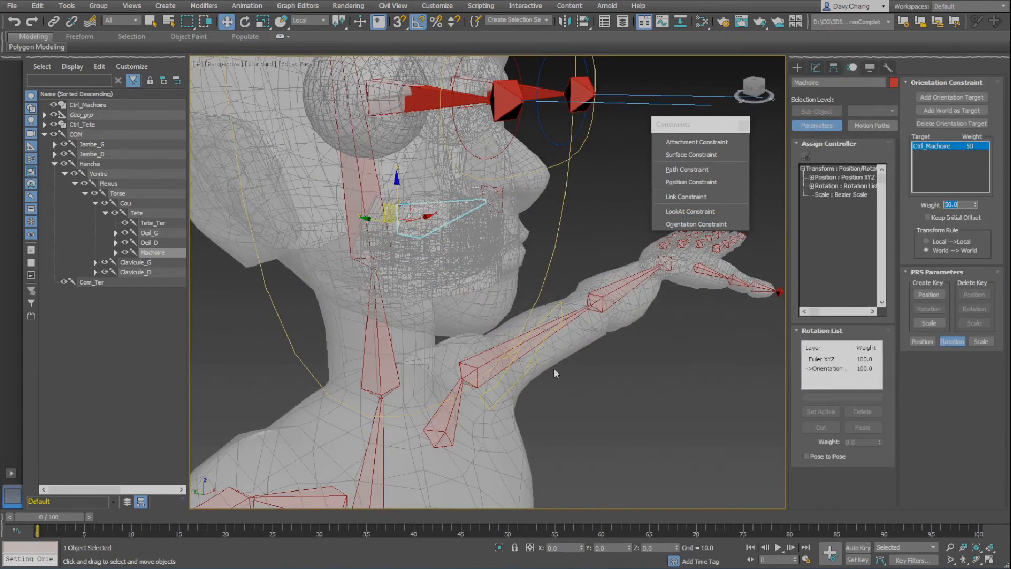
pyautogui.moveTo(489, 276)
pyautogui.keyDown('alt'); pyautogui.mouseDown(button='middle')
pyautogui.moveTo(427, 272)
pyautogui.moveTo(474, 278)
pyautogui.mouseUp(button='middle'); pyautogui.keyUp('alt')
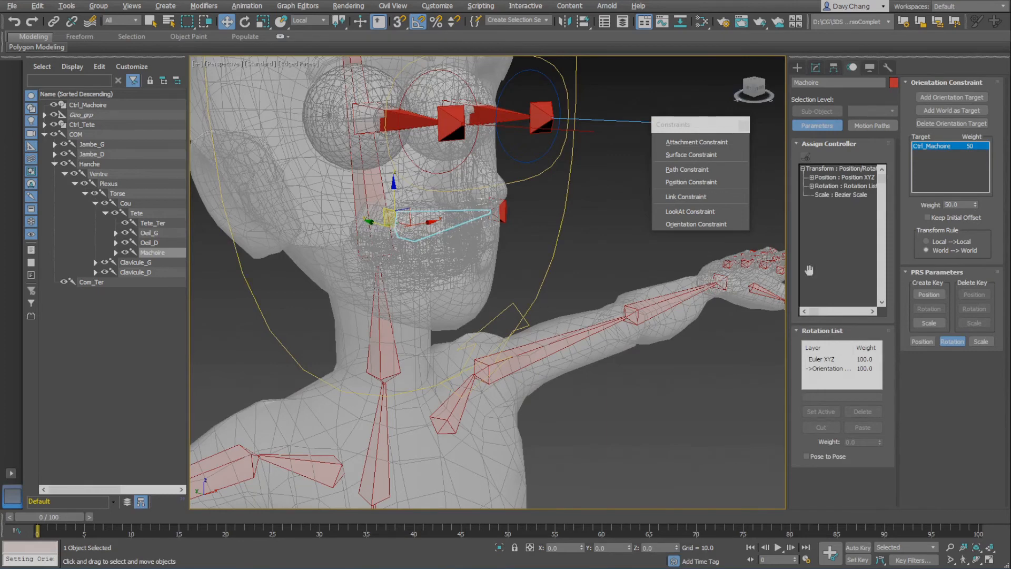
pyautogui.click(930, 221)
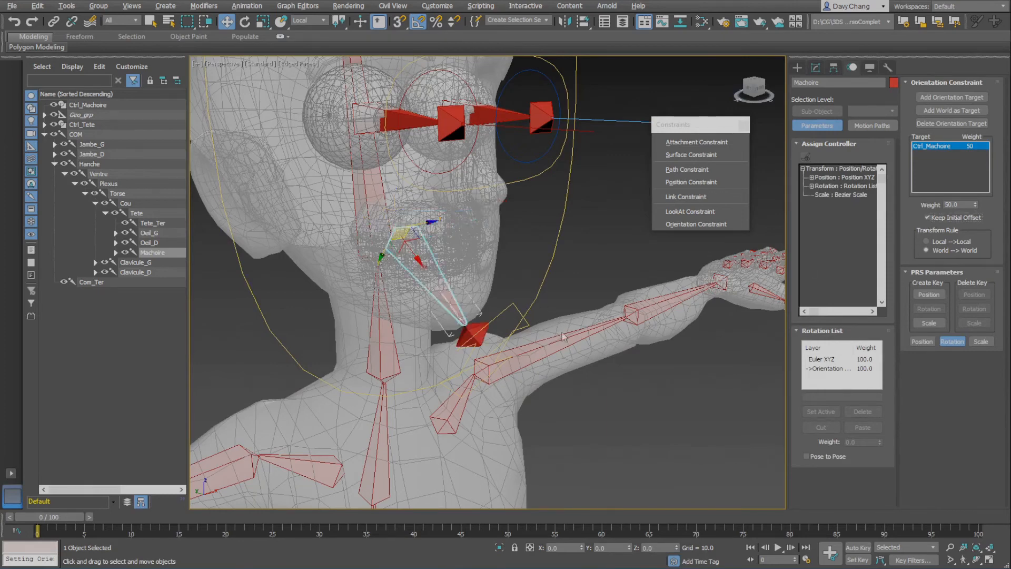
# Step: Rotate Ctrl_Machoire to test the constrained jaw bone, undo the rotation and deselect the controller
pyautogui.click(511, 303)
pyautogui.keyDown('alt'); pyautogui.moveTo(453, 308); pyautogui.dragTo(478, 312, button='middle'); pyautogui.keyUp('alt')
pyautogui.press('e')
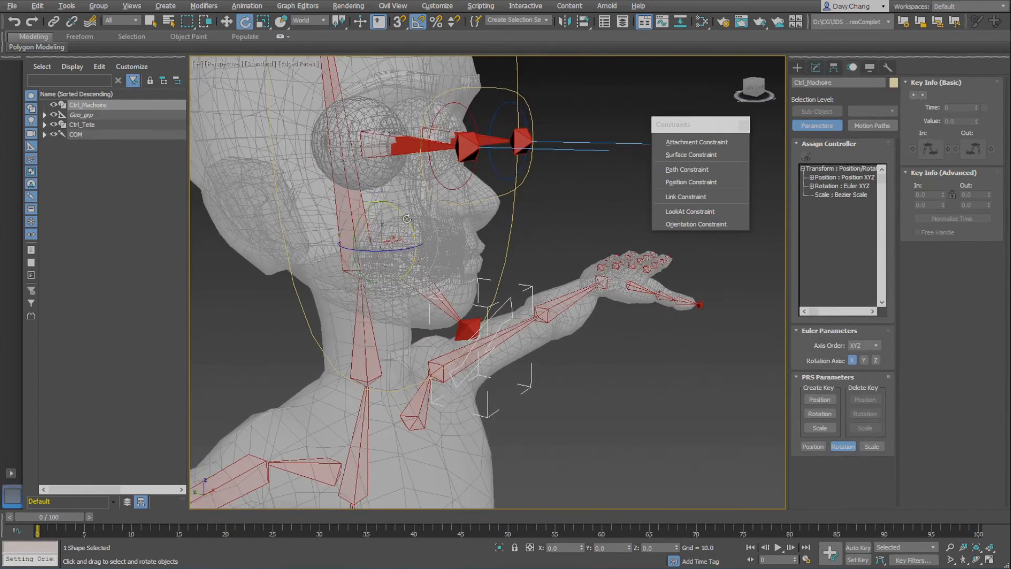
pyautogui.moveTo(407, 218)
pyautogui.mouseDown()
pyautogui.moveTo(400, 248)
pyautogui.moveTo(401, 210)
pyautogui.moveTo(403, 234)
pyautogui.mouseUp()
pyautogui.hotkey('ctrl', 'z')
pyautogui.keyDown('alt'); pyautogui.moveTo(479, 273); pyautogui.dragTo(538, 263, button='middle'); pyautogui.keyUp('alt')
pyautogui.click(518, 287)
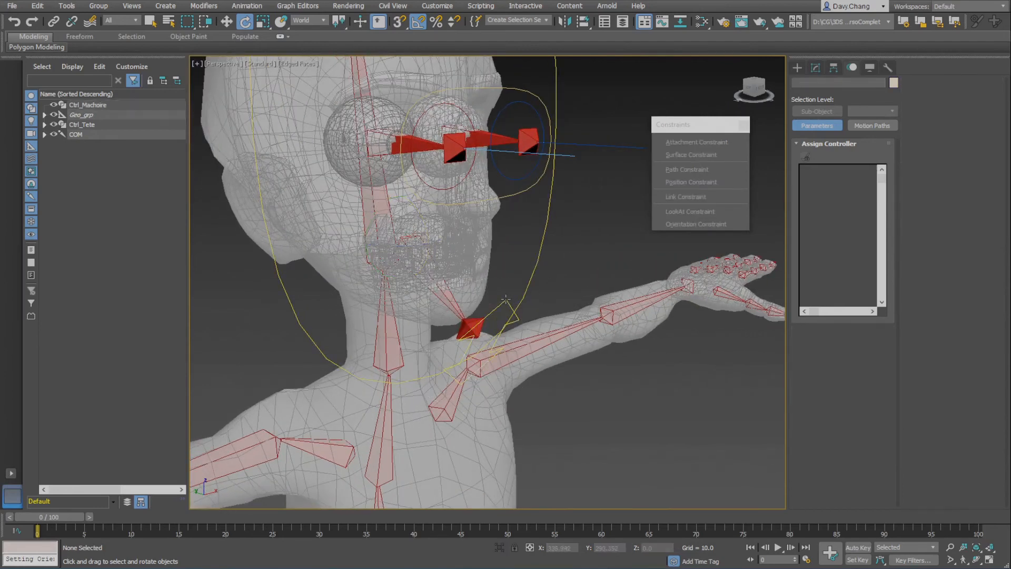
# Step: Link Ctrl_Machoire to Ctrl_Tete as its parent
pyautogui.click(506, 299)
pyautogui.keyDown('alt'); pyautogui.moveTo(506, 299); pyautogui.dragTo(529, 274, button='middle'); pyautogui.keyUp('alt')
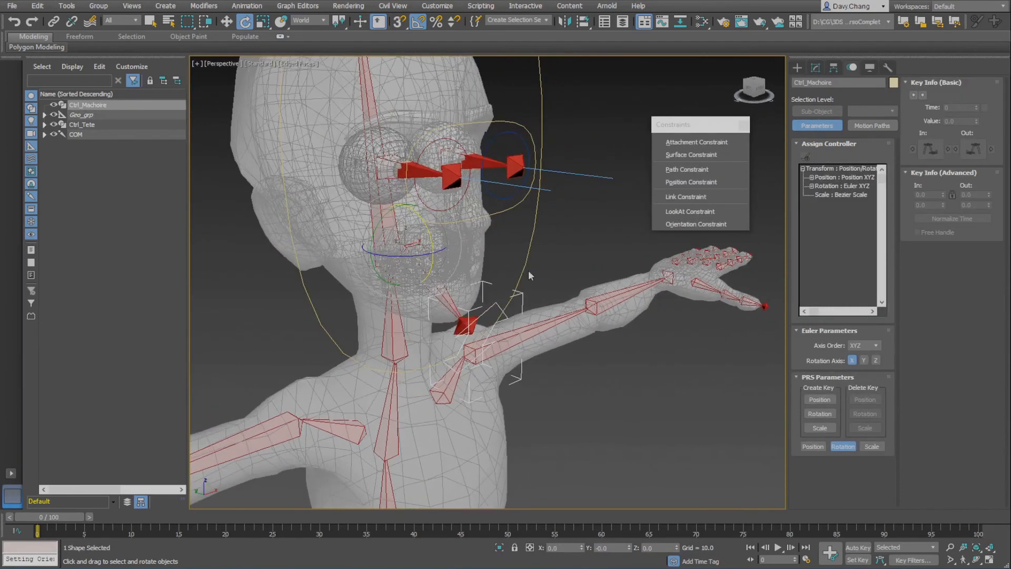
pyautogui.click(53, 24)
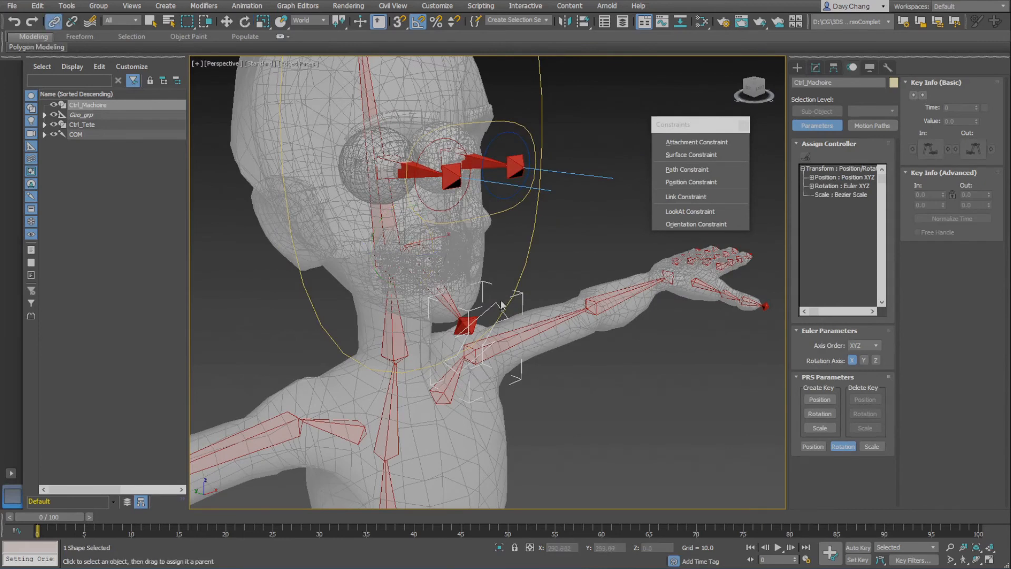
pyautogui.moveTo(534, 254); pyautogui.dragTo(533, 263)
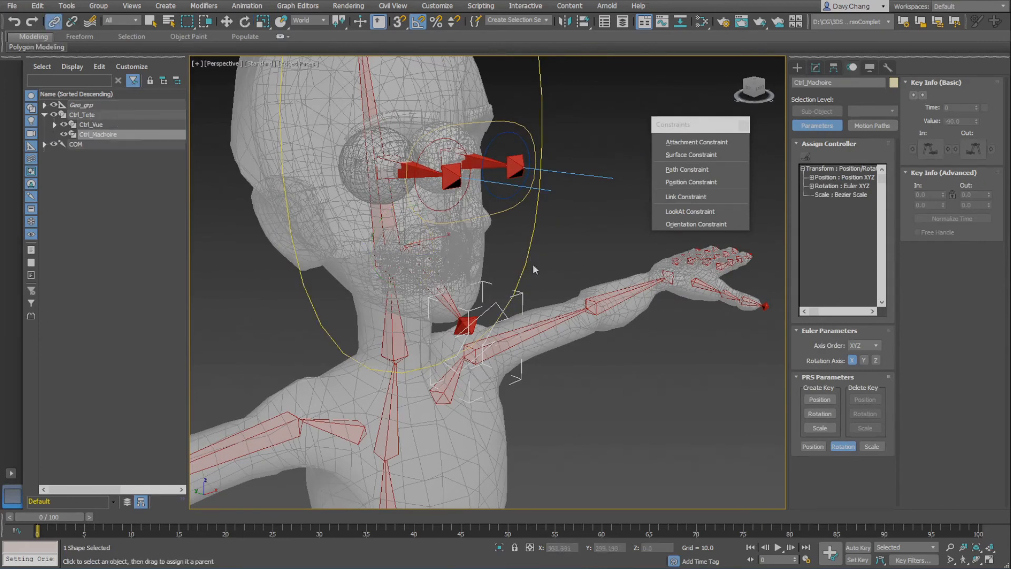
pyautogui.press('w')
# Step: Try rotating Ctrl_Tete to test the linked jaw controller, then restore the head's orientation
pyautogui.click(533, 254)
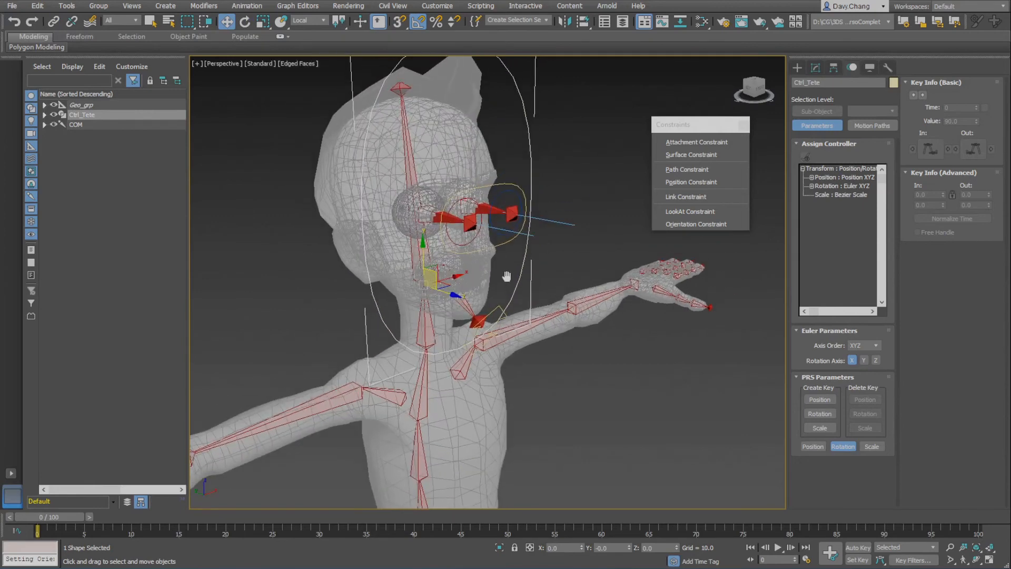
pyautogui.press('e')
pyautogui.moveTo(415, 241); pyautogui.dragTo(433, 266)
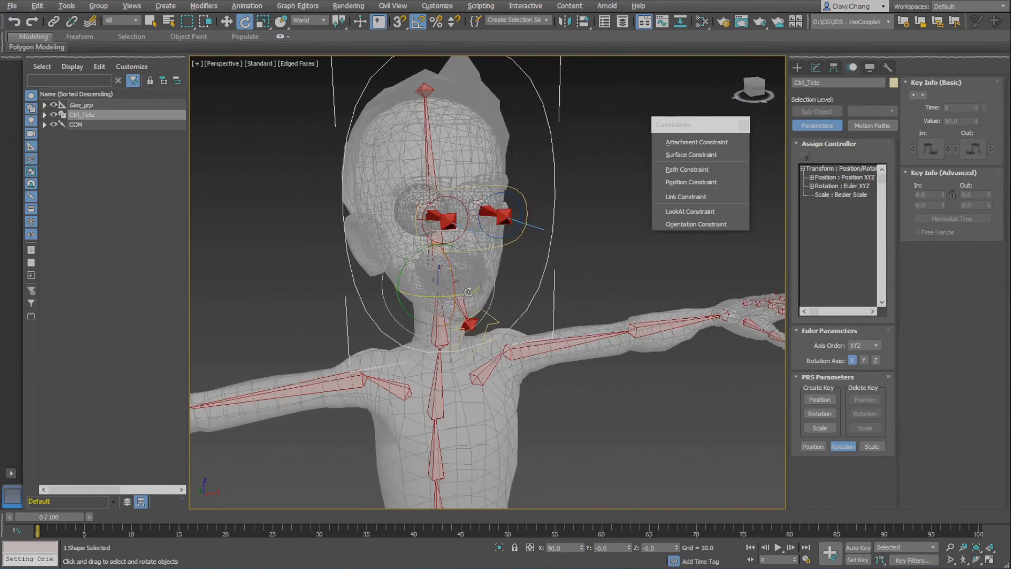
pyautogui.scroll(-5, 468, 292)
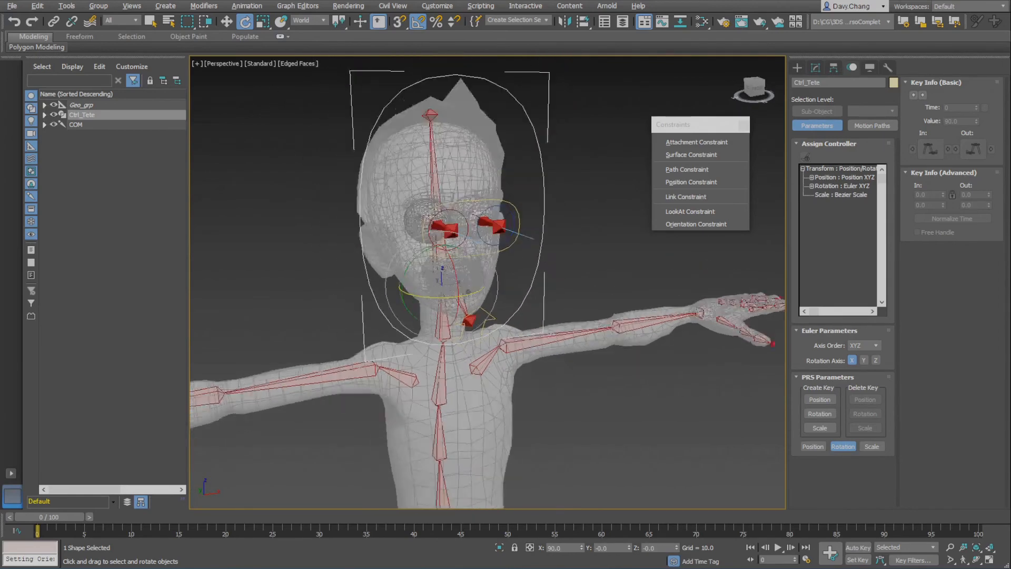
pyautogui.press('w')
# Step: Draw a circle spline with a radius of about 5.5 on the ground beside the character's feet
pyautogui.keyDown('alt'); pyautogui.moveTo(495, 358); pyautogui.dragTo(491, 253, button='middle'); pyautogui.keyUp('alt')
pyautogui.scroll(-3, 498, 314)
pyautogui.scroll(-2, 493, 261)
pyautogui.click(798, 67)
pyautogui.click(809, 83)
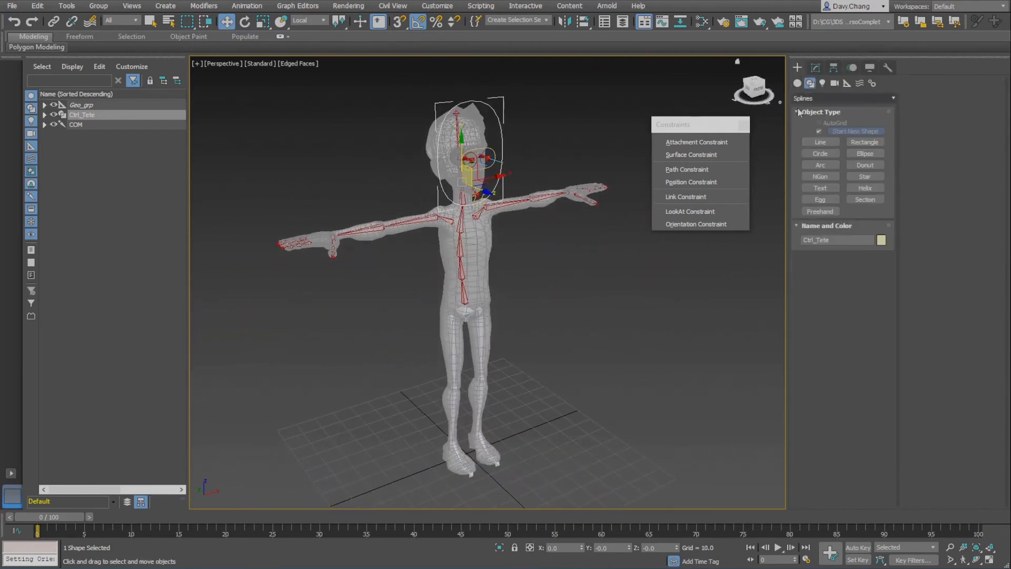
pyautogui.click(821, 153)
pyautogui.moveTo(525, 468); pyautogui.dragTo(534, 475)
pyautogui.press('w')
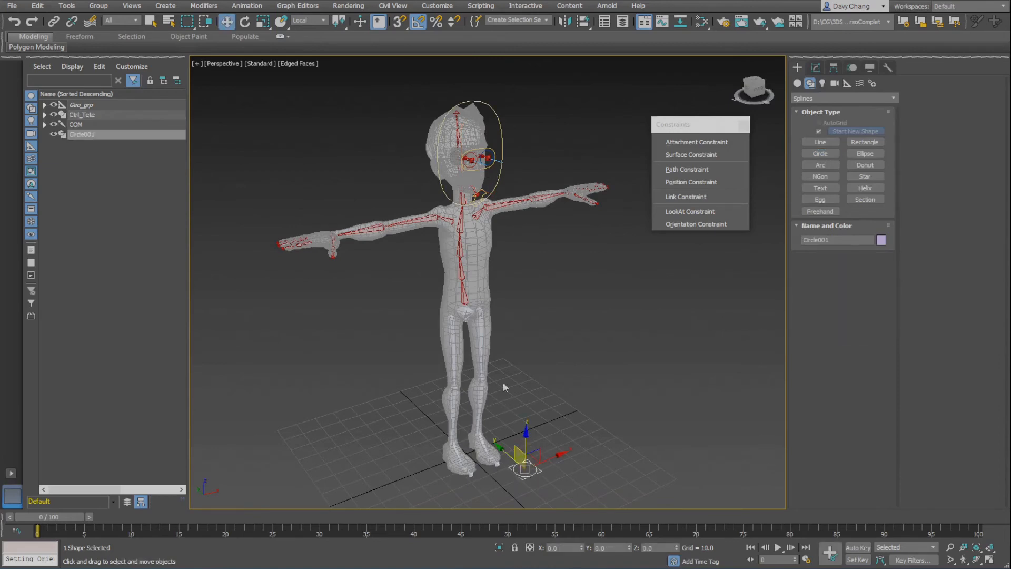
# Step: Align the new circle to the base of the neck bone Cou
pyautogui.scroll(7, 536, 268)
pyautogui.moveTo(536, 267); pyautogui.dragTo(666, 540, button='middle')
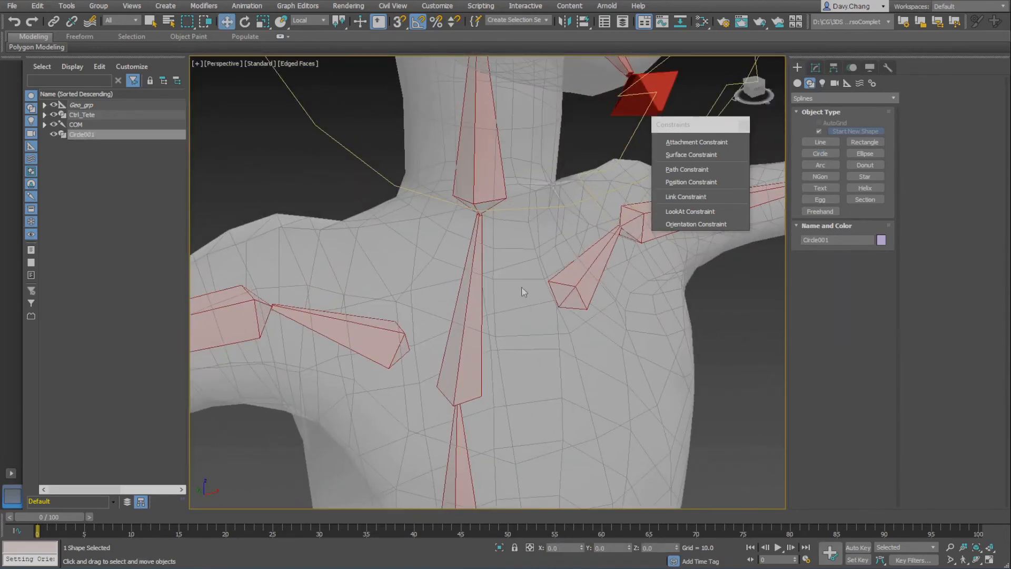
pyautogui.hotkey('alt', 'a')
pyautogui.click(483, 185)
pyautogui.keyDown('alt'); pyautogui.moveTo(458, 285); pyautogui.dragTo(535, 266, button='middle'); pyautogui.keyUp('alt')
pyautogui.moveTo(534, 266); pyautogui.dragTo(500, 349, button='middle')
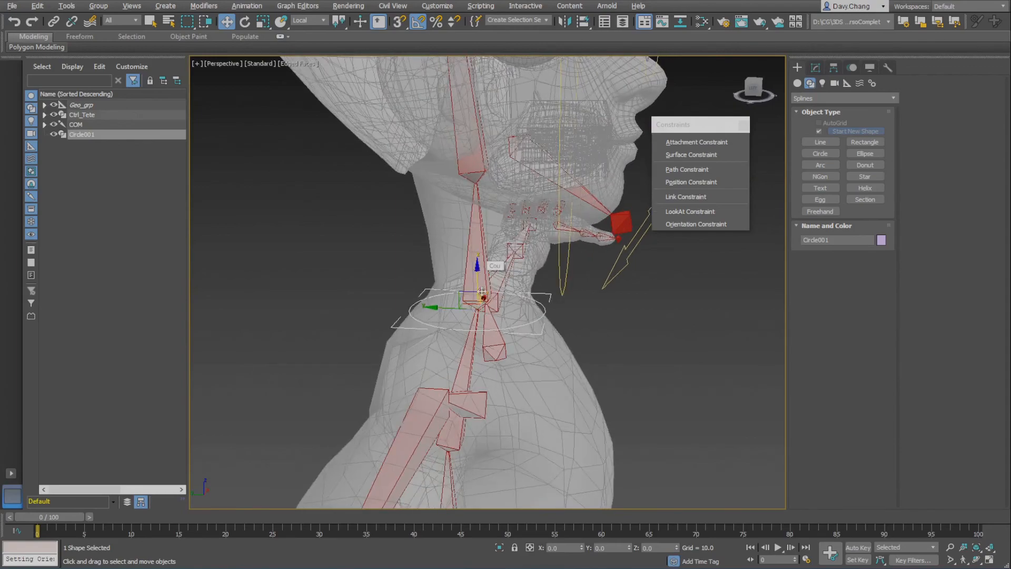
# Step: Move the circle slightly up along Z so it surrounds the lower neck
pyautogui.keyDown('alt'); pyautogui.moveTo(498, 267); pyautogui.dragTo(613, 307, button='middle'); pyautogui.keyUp('alt')
pyautogui.keyDown('alt'); pyautogui.moveTo(477, 273); pyautogui.dragTo(500, 271, button='middle'); pyautogui.keyUp('alt')
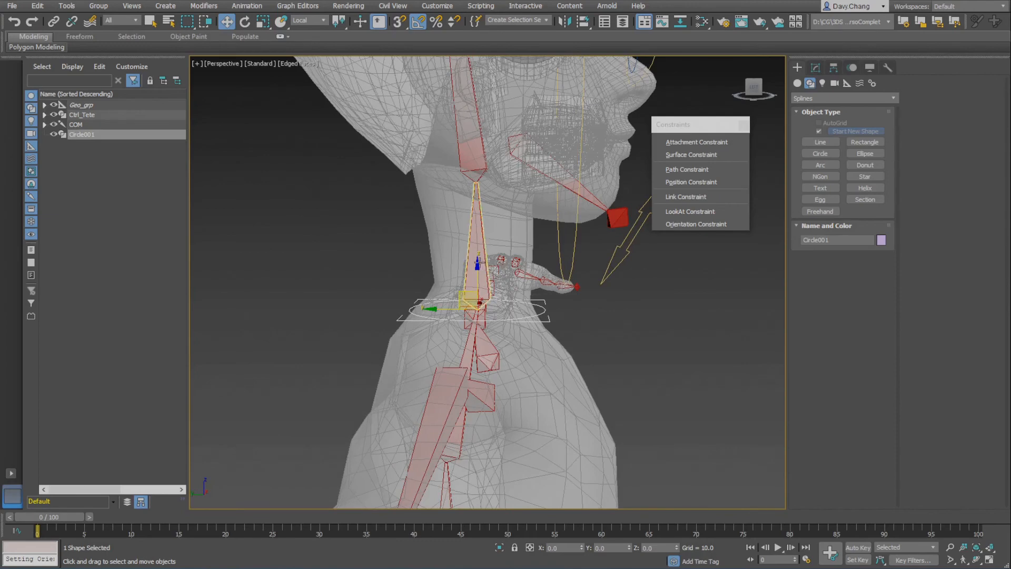
pyautogui.moveTo(479, 262); pyautogui.dragTo(474, 233)
pyautogui.keyDown('alt'); pyautogui.moveTo(475, 233); pyautogui.dragTo(579, 253, button='middle'); pyautogui.keyUp('alt')
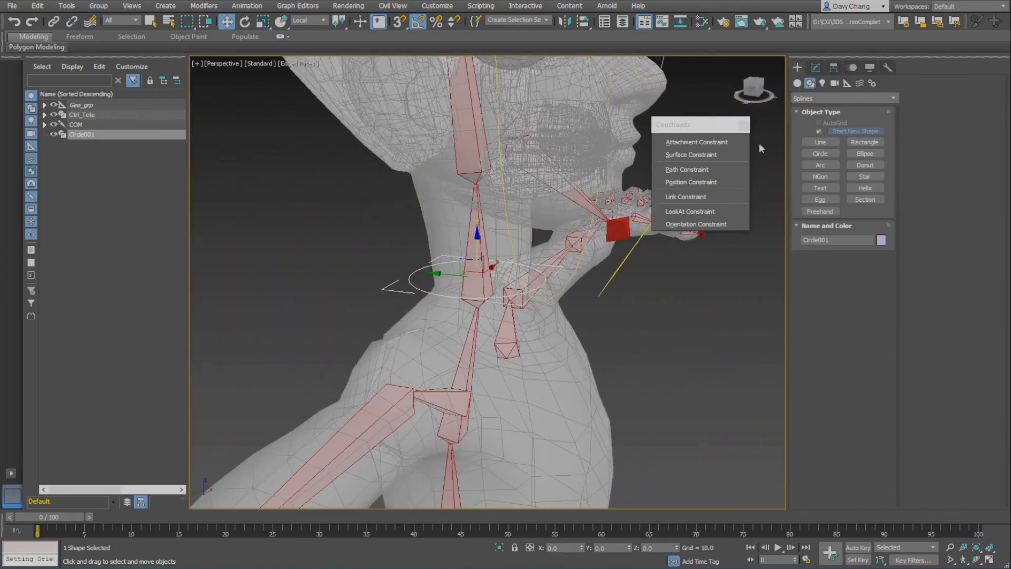
# Step: Set the neck circle's object colour to pale yellow and rename it Ctrl_Cou
pyautogui.click(816, 68)
pyautogui.click(893, 84)
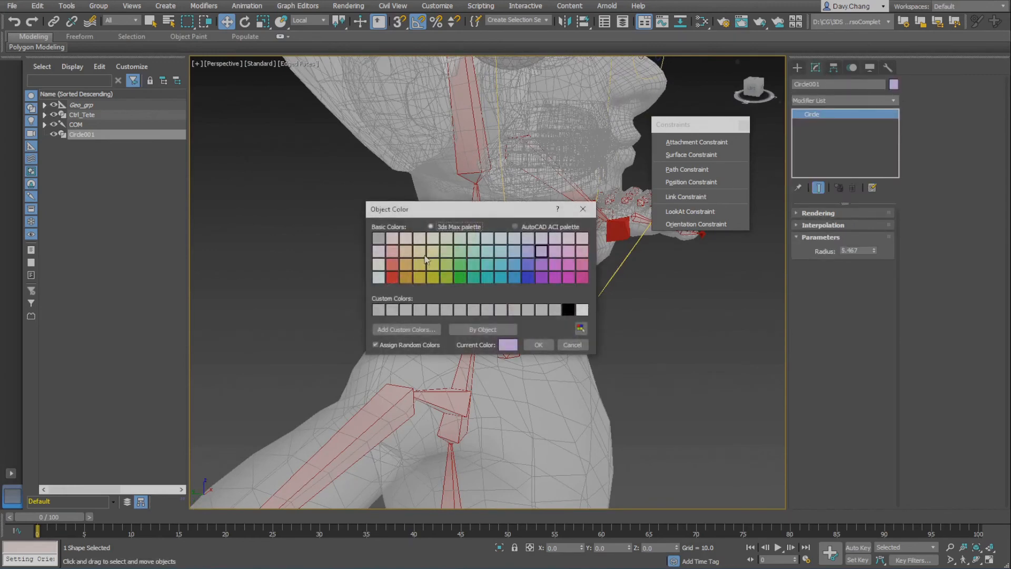
pyautogui.click(542, 348)
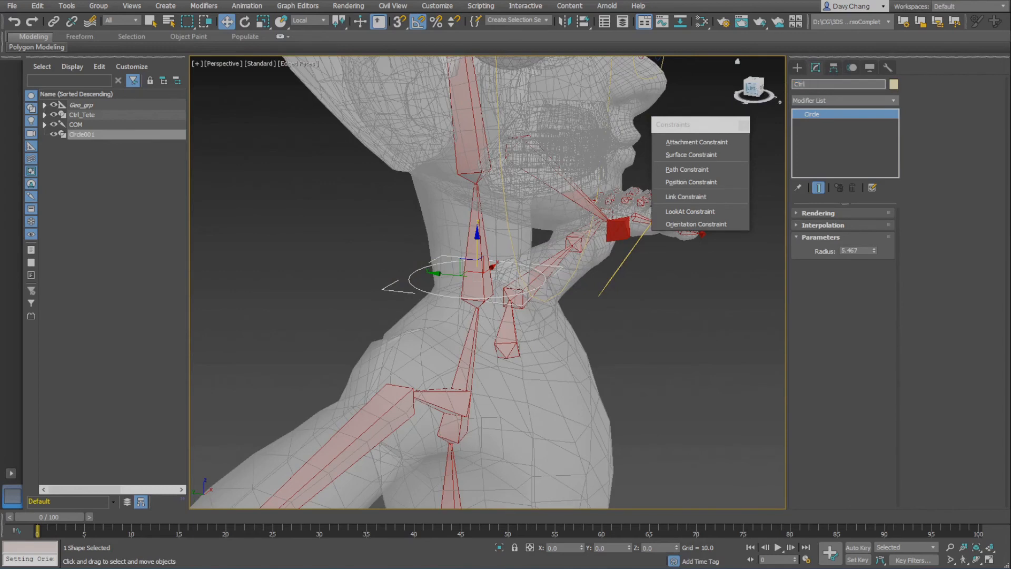
pyautogui.write('Ctrl_Cou')
pyautogui.press('Return')
# Step: Edit only the pivot of Ctrl_Cou and quick-align it to the base of the neck bone Cou
pyautogui.click(835, 68)
pyautogui.click(824, 144)
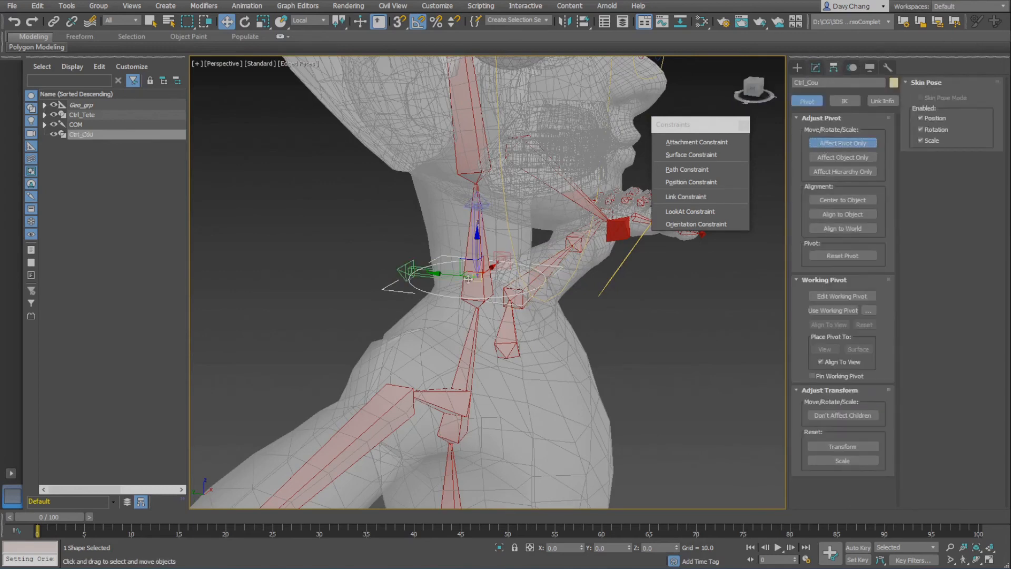
pyautogui.keyDown('alt'); pyautogui.moveTo(459, 276); pyautogui.dragTo(471, 255, button='middle'); pyautogui.keyUp('alt')
pyautogui.hotkey('shift', 'a')
pyautogui.click(480, 296)
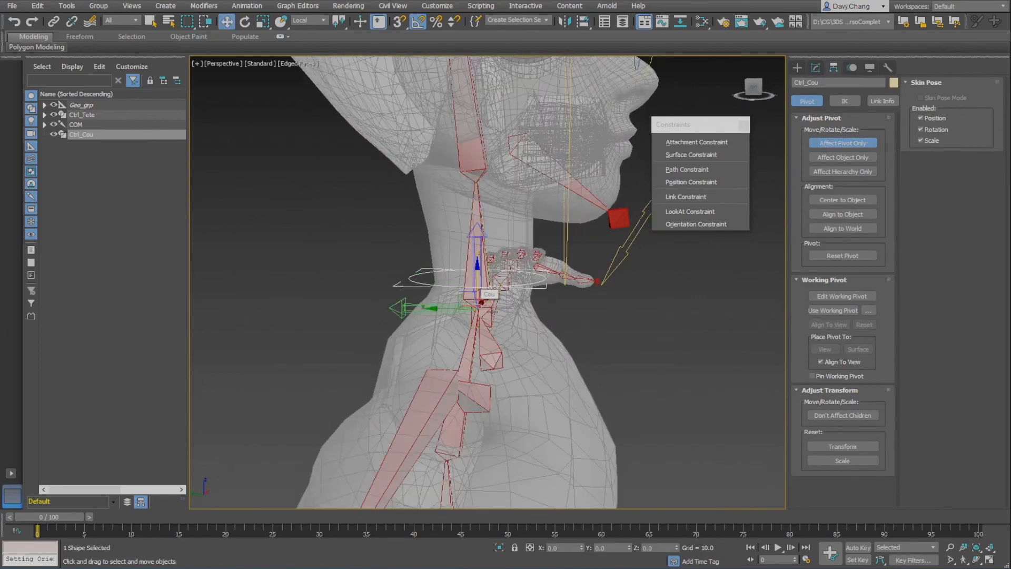
pyautogui.keyDown('alt'); pyautogui.moveTo(524, 271); pyautogui.dragTo(490, 281, button='middle'); pyautogui.keyUp('alt')
pyautogui.moveTo(500, 282)
pyautogui.keyDown('alt'); pyautogui.mouseDown(button='middle')
pyautogui.moveTo(472, 280)
pyautogui.moveTo(486, 277)
pyautogui.mouseUp(button='middle'); pyautogui.keyUp('alt')
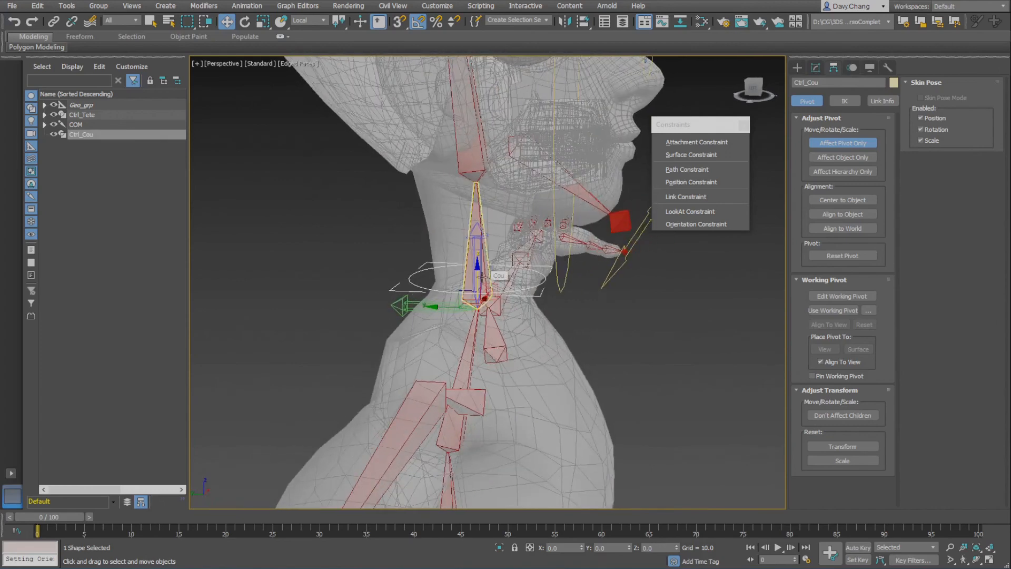
# Step: Align the Ctrl_Cou pivot's orientation to bone Cou on the X, Y and Z axes, then finish pivot editing
pyautogui.hotkey('alt', 'a')
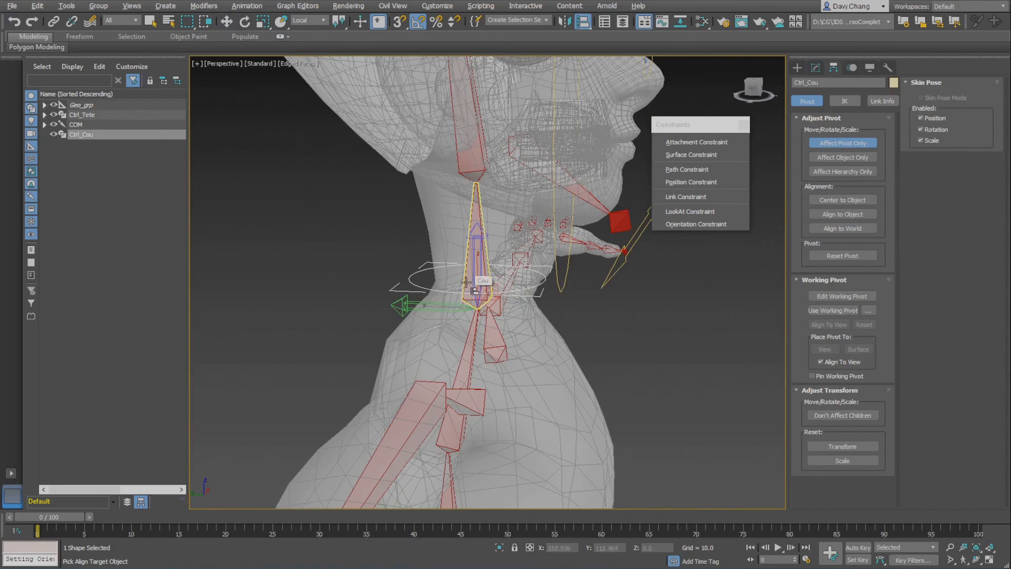
pyautogui.click(465, 282)
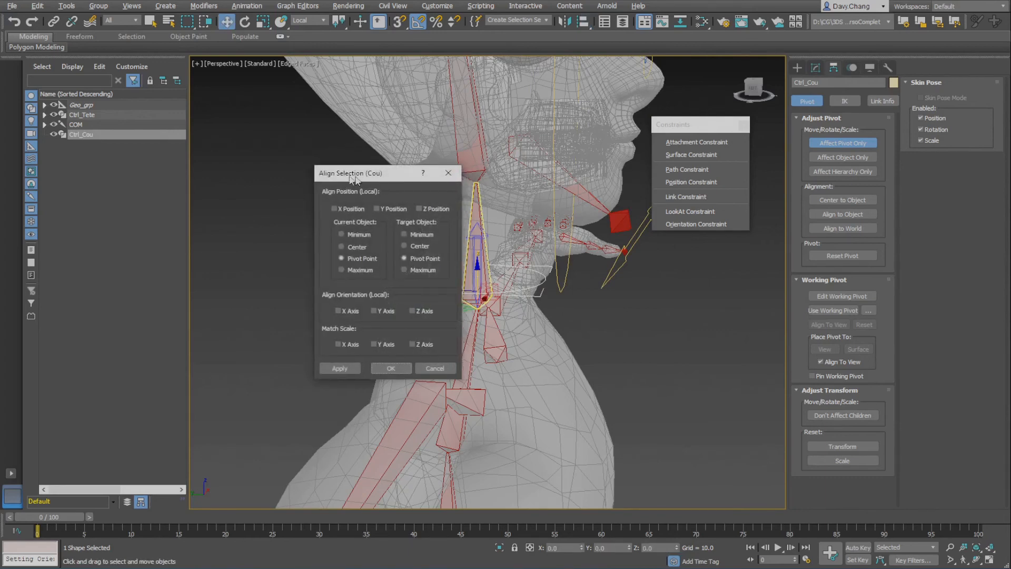
pyautogui.moveTo(350, 166); pyautogui.dragTo(259, 165)
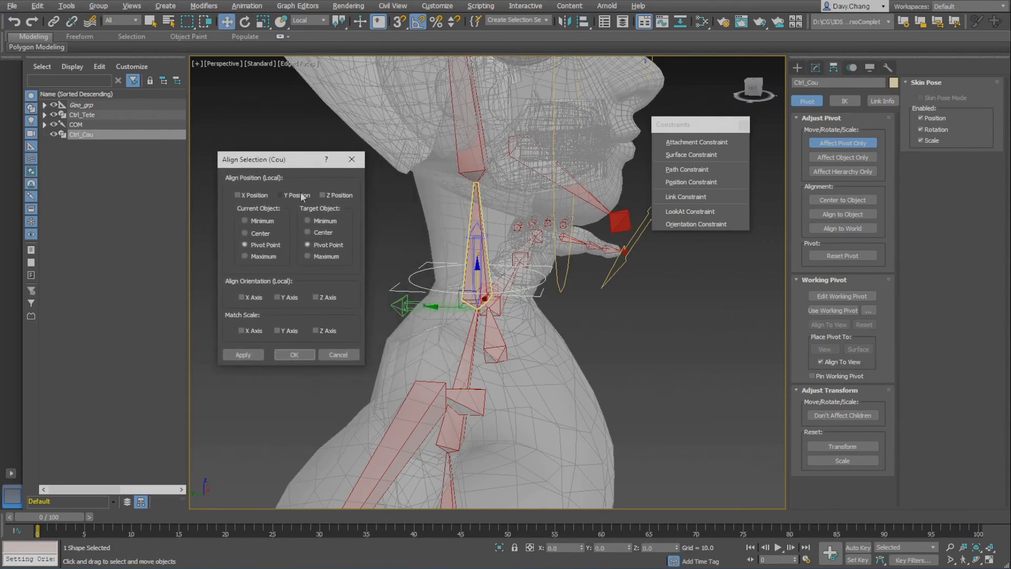
pyautogui.click(254, 297)
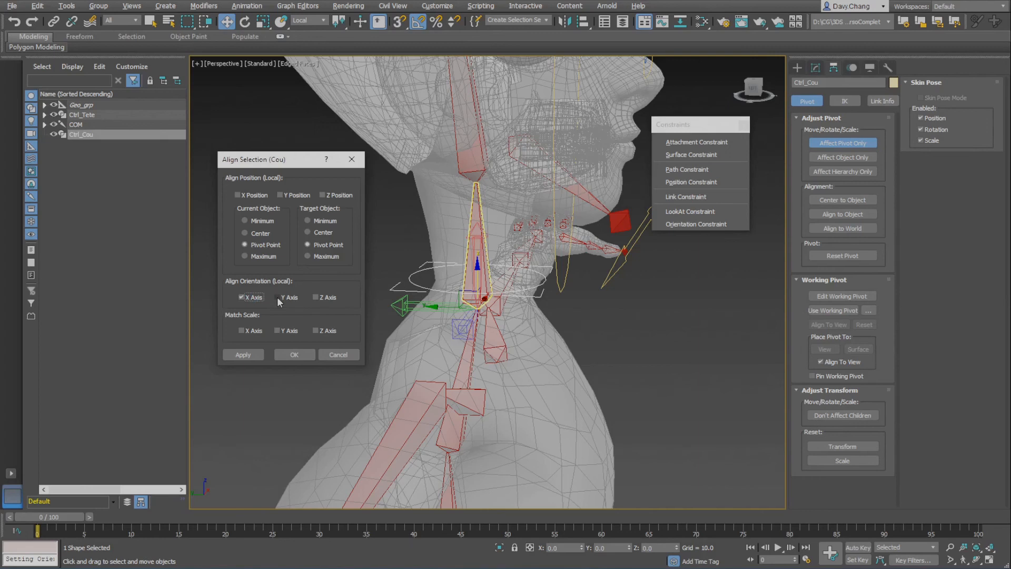
pyautogui.click(277, 296)
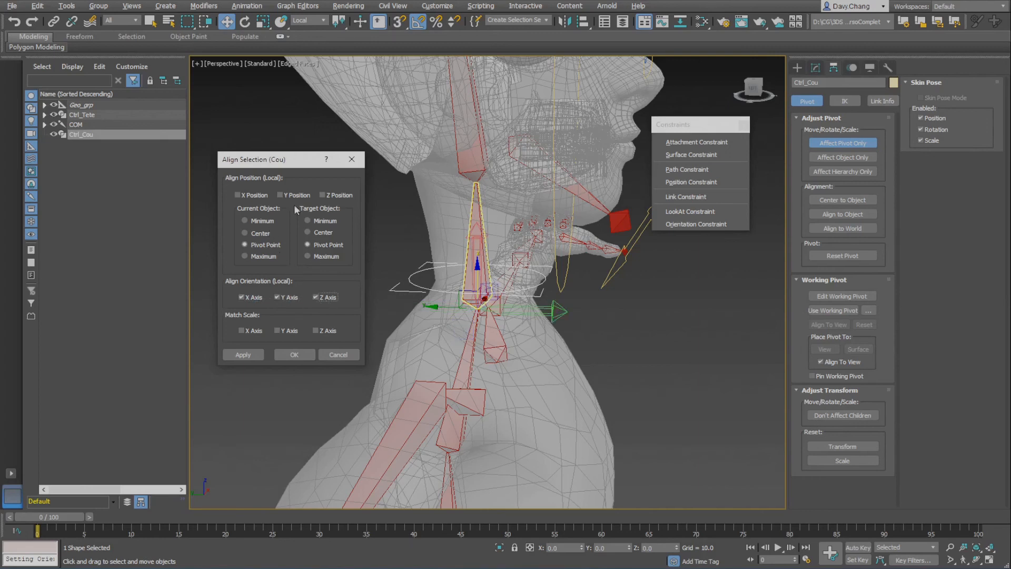
pyautogui.click(301, 356)
pyautogui.click(842, 143)
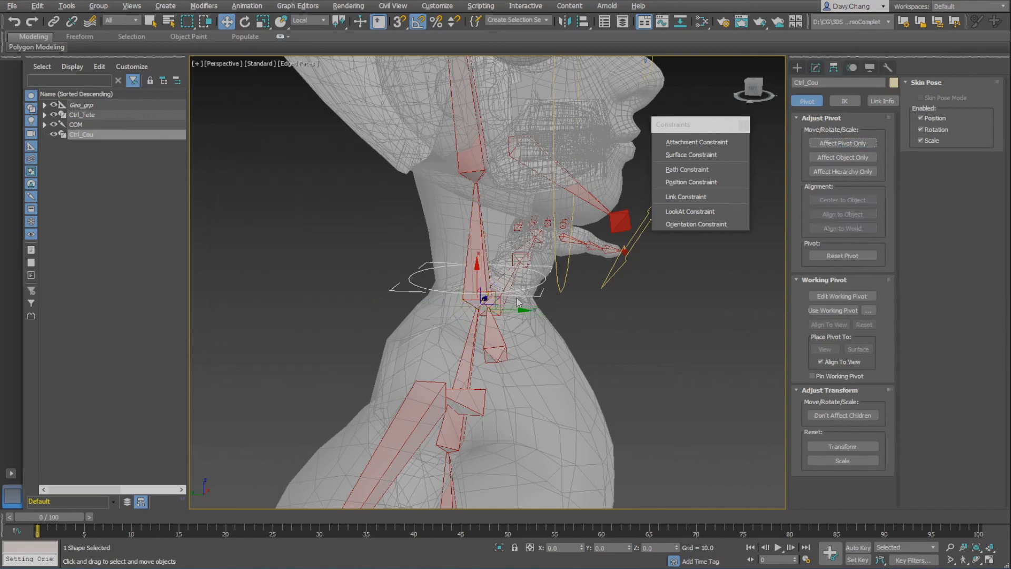
# Step: Constrain the orientation of bone Cou to Ctrl_Cou with Keep Initial Offset enabled
pyautogui.keyDown('alt'); pyautogui.moveTo(517, 302); pyautogui.dragTo(472, 287, button='middle'); pyautogui.keyUp('alt')
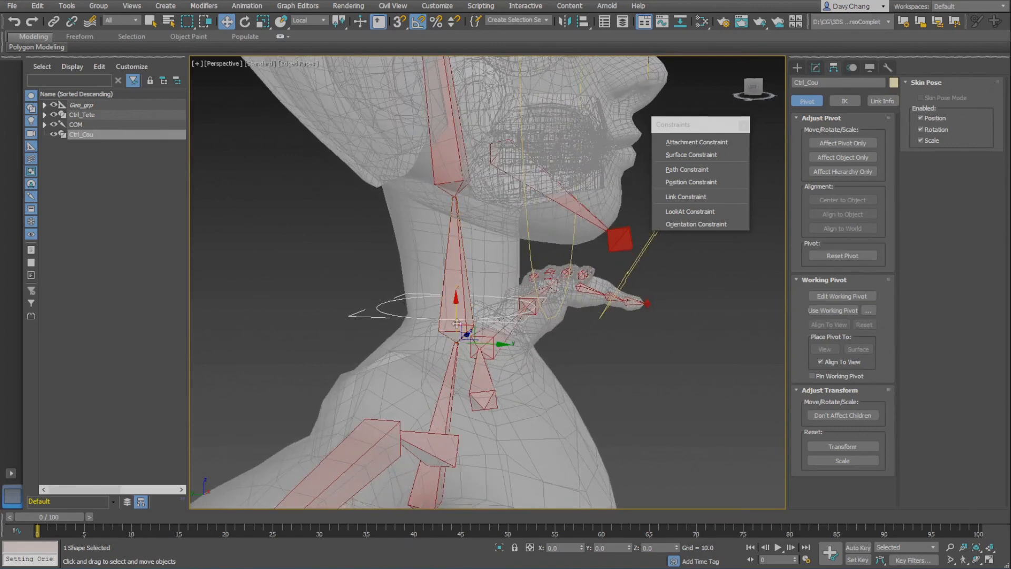
pyautogui.click(452, 266)
pyautogui.keyDown('alt'); pyautogui.moveTo(484, 304); pyautogui.dragTo(474, 307, button='middle'); pyautogui.keyUp('alt')
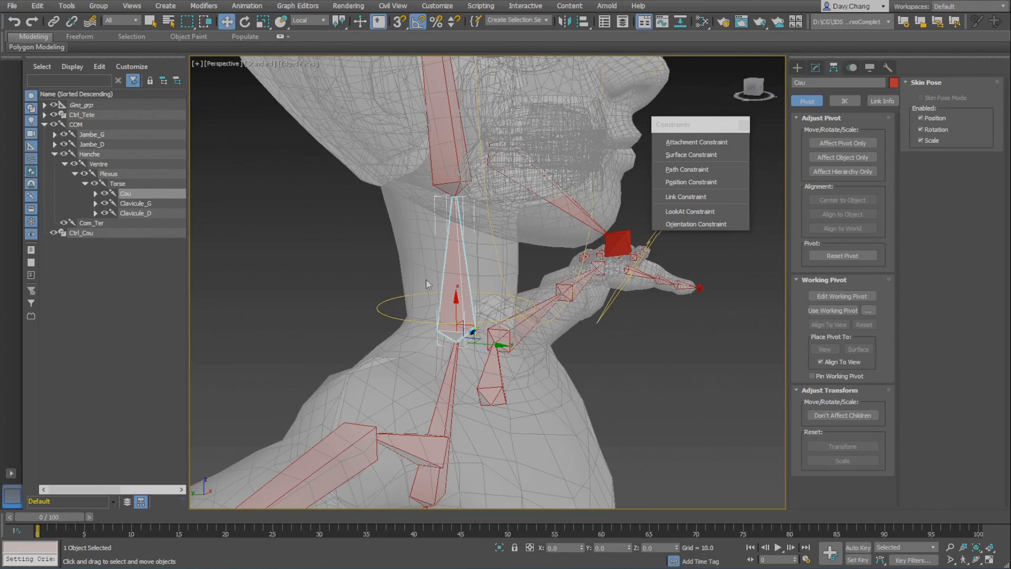
pyautogui.click(695, 224)
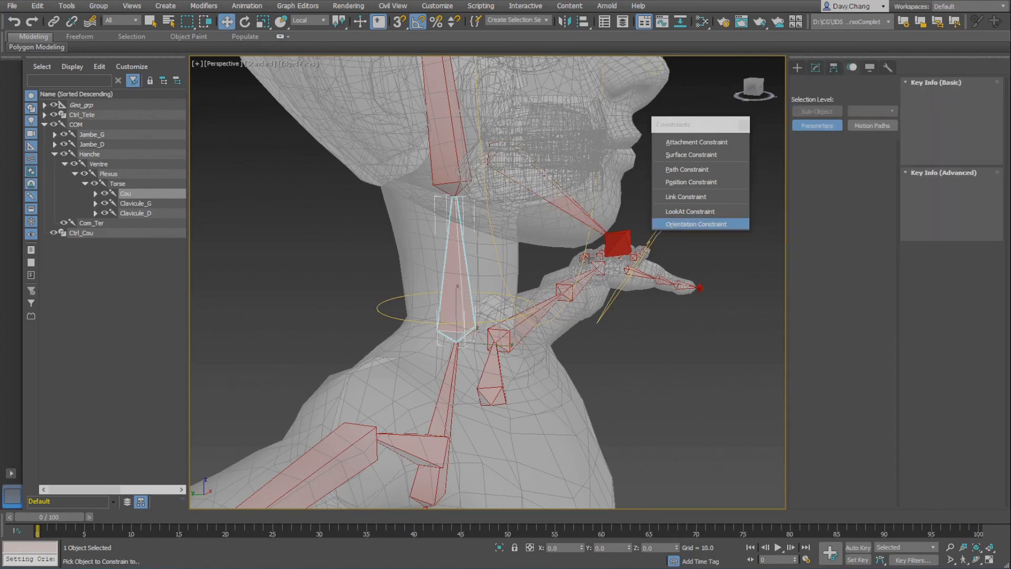
pyautogui.click(383, 303)
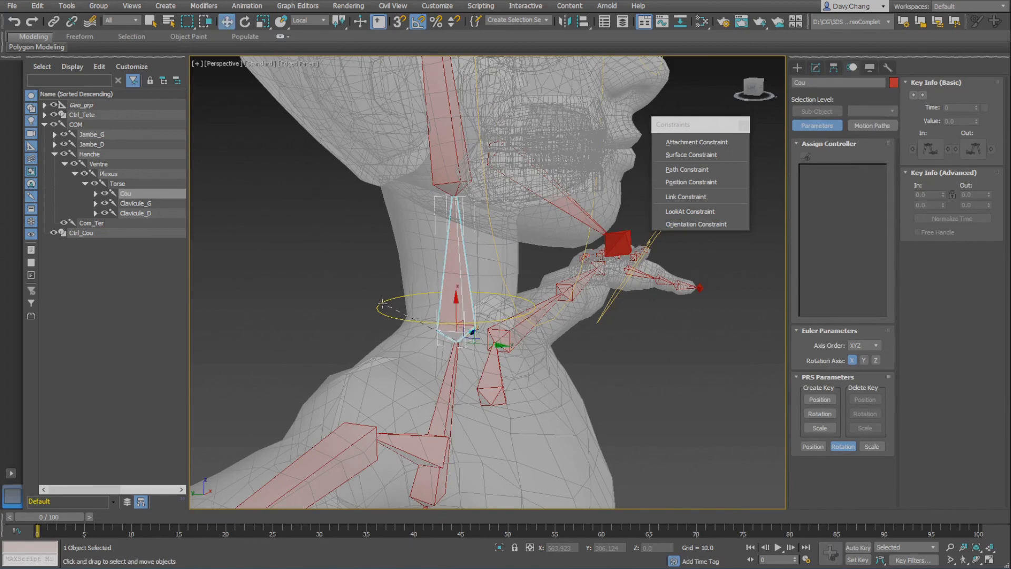
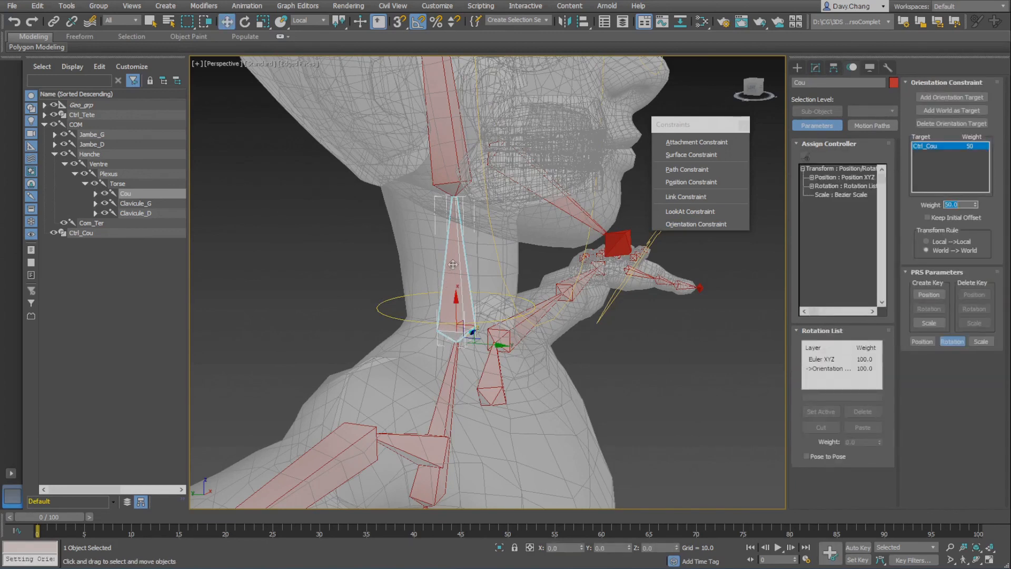
pyautogui.click(943, 219)
# Step: Link the head controller Ctrl_Tete to Ctrl_Cou as its parent
pyautogui.scroll(-5, 417, 311)
pyautogui.moveTo(417, 311)
pyautogui.keyDown('alt'); pyautogui.mouseDown(button='middle')
pyautogui.moveTo(369, 320)
pyautogui.moveTo(352, 307)
pyautogui.moveTo(389, 315)
pyautogui.moveTo(411, 301)
pyautogui.mouseUp(button='middle'); pyautogui.keyUp('alt')
pyautogui.scroll(2, 388, 310)
pyautogui.click(53, 22)
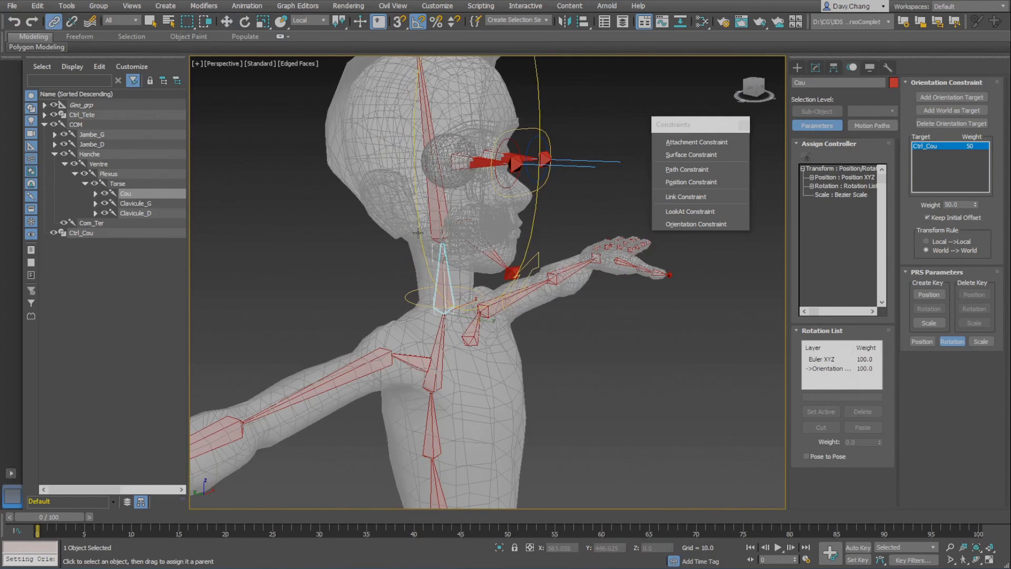
pyautogui.moveTo(418, 232); pyautogui.dragTo(402, 305)
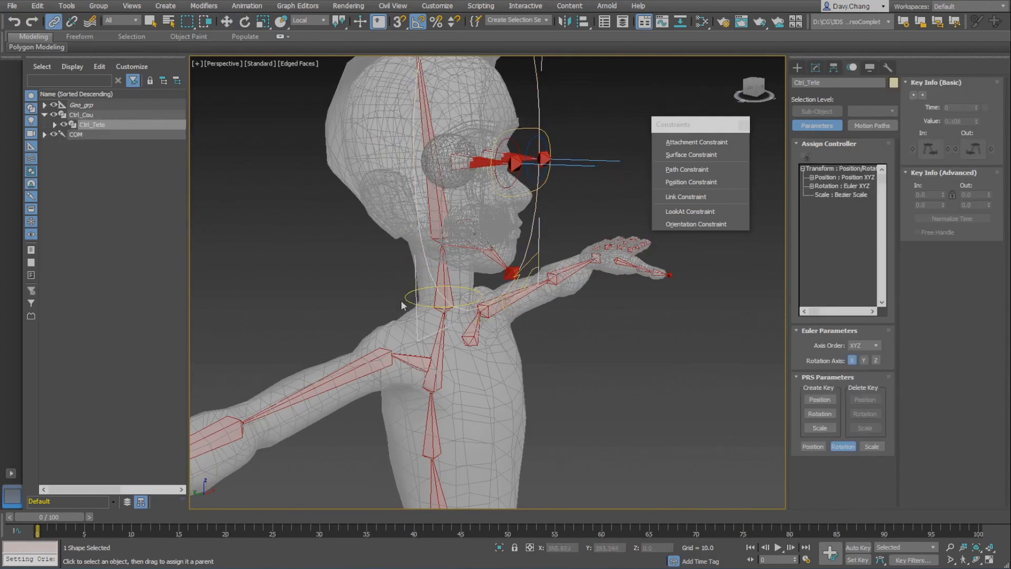
# Step: Try rotating Ctrl_Cou to test the neck and linked head, undo the rotation, and return to the Move tool
pyautogui.click(435, 304)
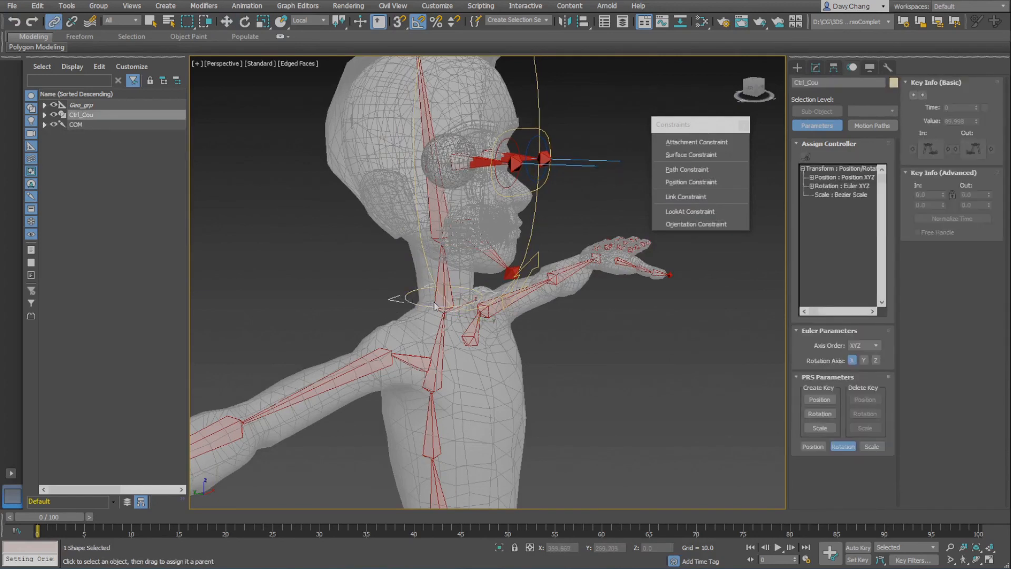
pyautogui.press('e')
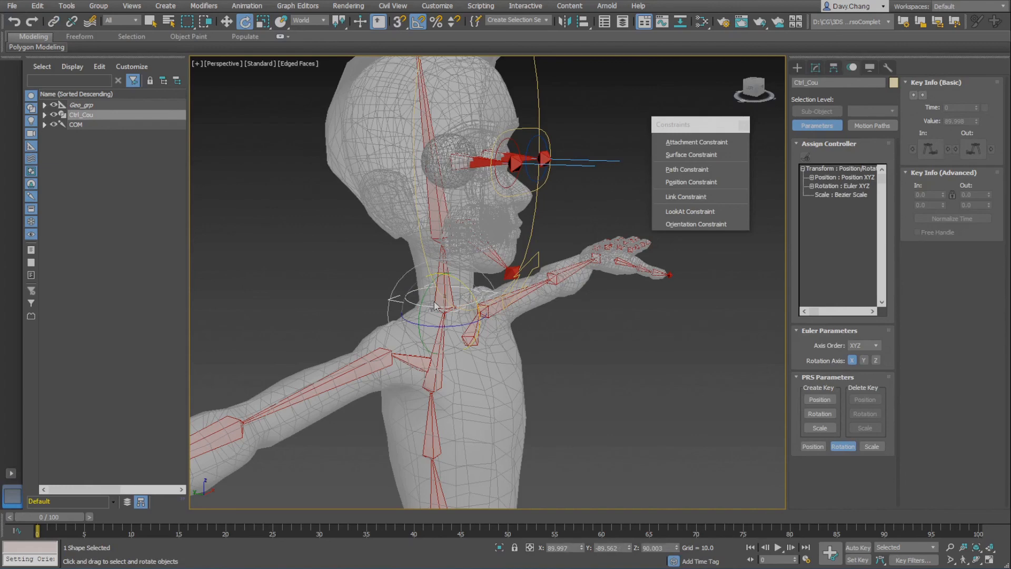
pyautogui.moveTo(432, 302)
pyautogui.mouseDown()
pyautogui.moveTo(432, 268)
pyautogui.moveTo(396, 307)
pyautogui.moveTo(432, 301)
pyautogui.mouseUp()
pyautogui.hotkey('ctrl', 'z')
pyautogui.moveTo(450, 295)
pyautogui.keyDown('alt'); pyautogui.mouseDown(button='middle')
pyautogui.moveTo(399, 290)
pyautogui.moveTo(436, 301)
pyautogui.mouseUp(button='middle'); pyautogui.keyUp('alt')
pyautogui.scroll(-3, 421, 291)
pyautogui.press('w')
pyautogui.scroll(2, 438, 300)
pyautogui.keyDown('alt'); pyautogui.moveTo(437, 300); pyautogui.dragTo(442, 299, button='middle'); pyautogui.keyUp('alt')
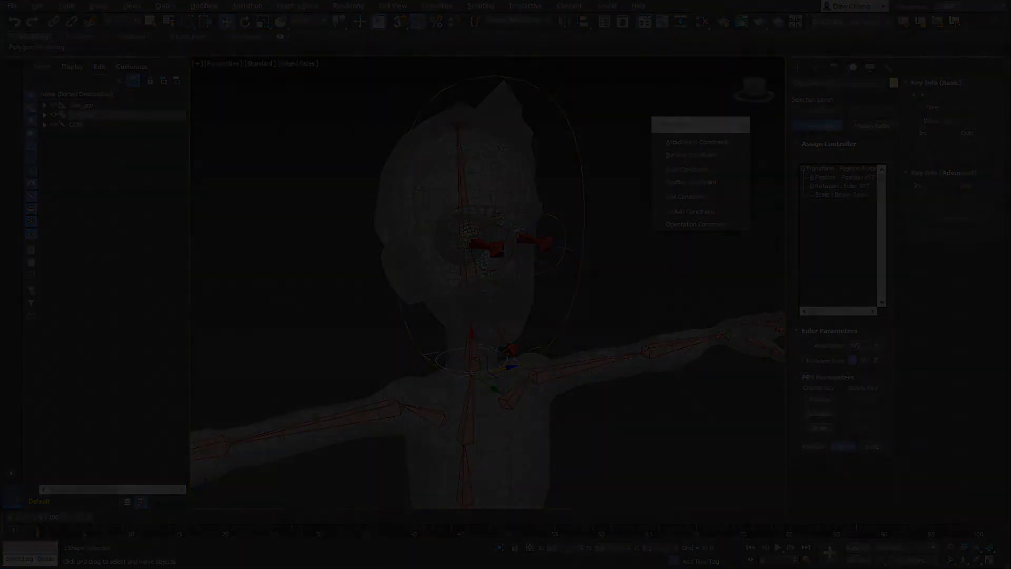